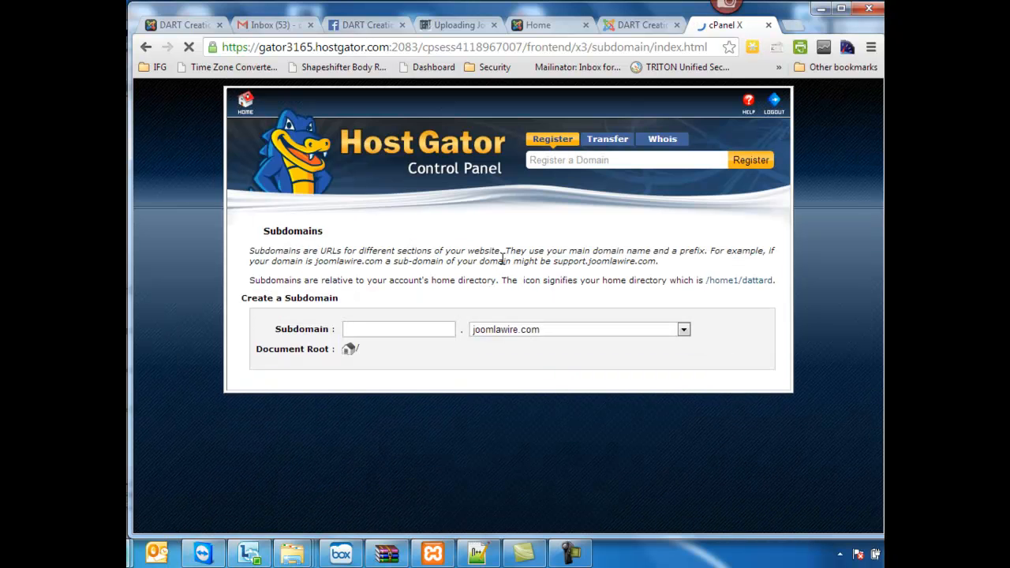
- Create the subdomain joomla3demo under joomlawire.com and go back to the Subdomains page
click(426, 340)
text(joomla)
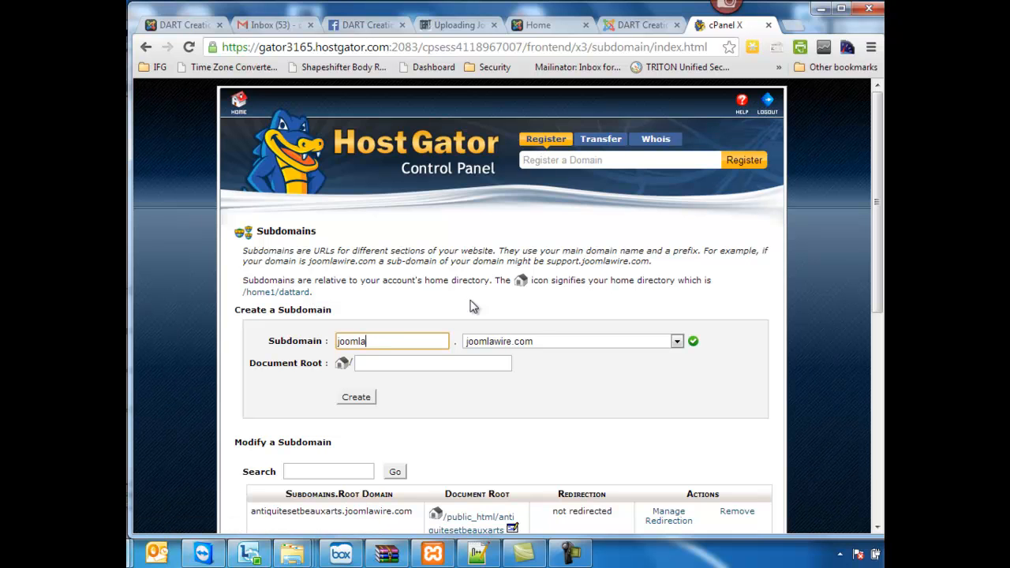
text(43demo)
scroll(485, 288, down, 2)
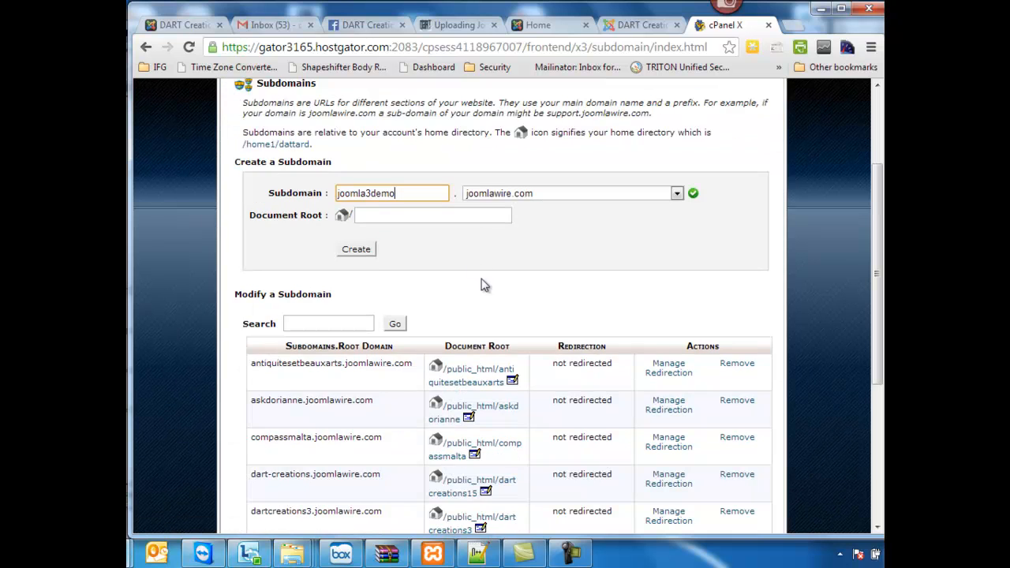
click(356, 253)
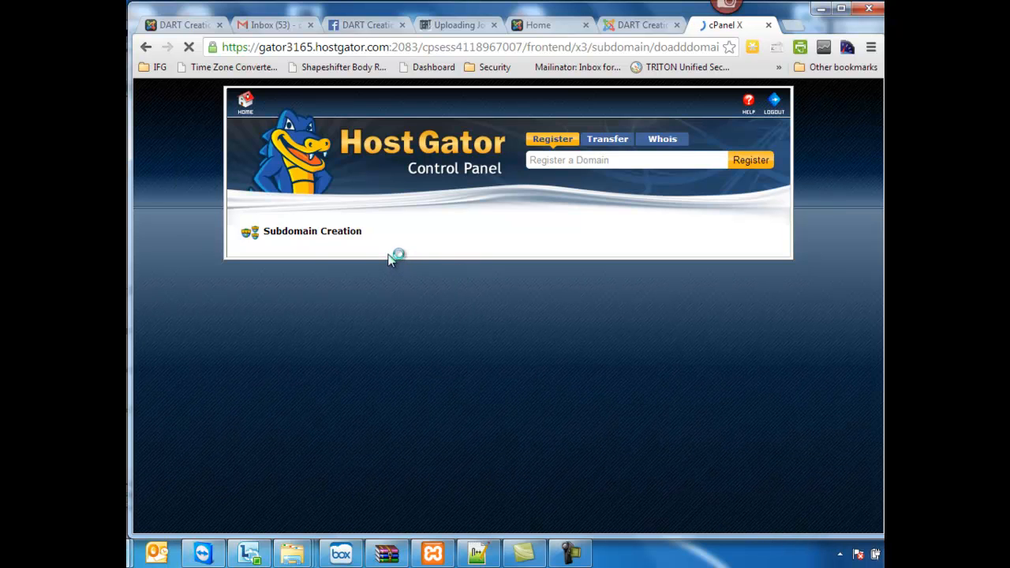
click(513, 299)
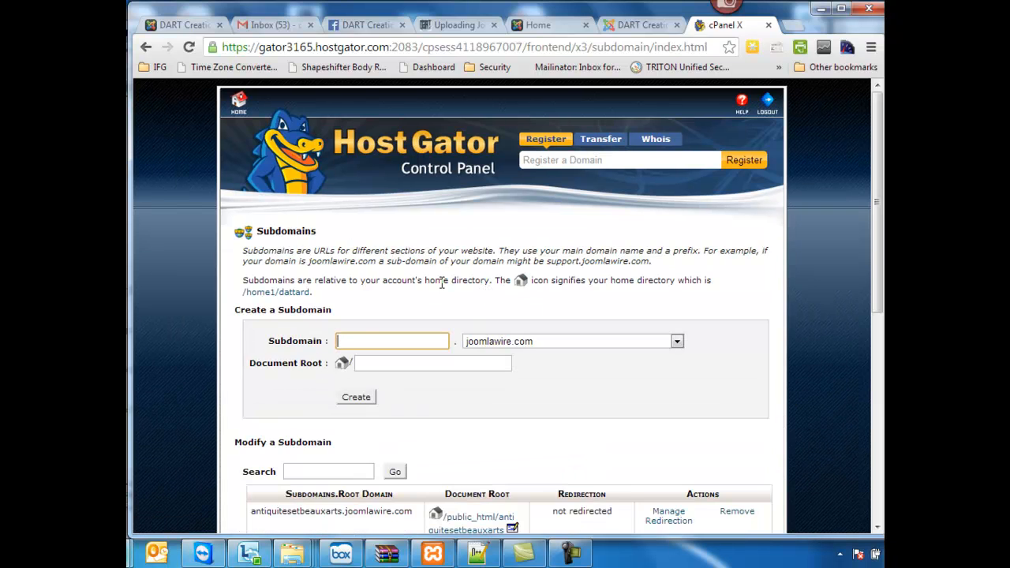
- Return to the control panel home and open the MySQL Databases page
scroll(442, 284, down, 4)
scroll(407, 270, up, 4)
click(238, 103)
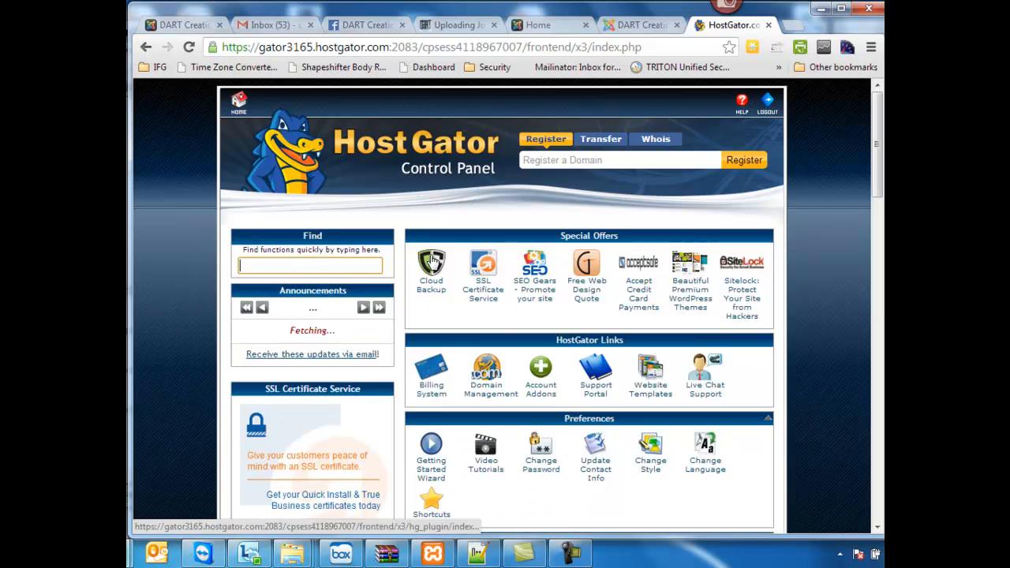
scroll(434, 268, down, 4)
scroll(442, 292, down, 15)
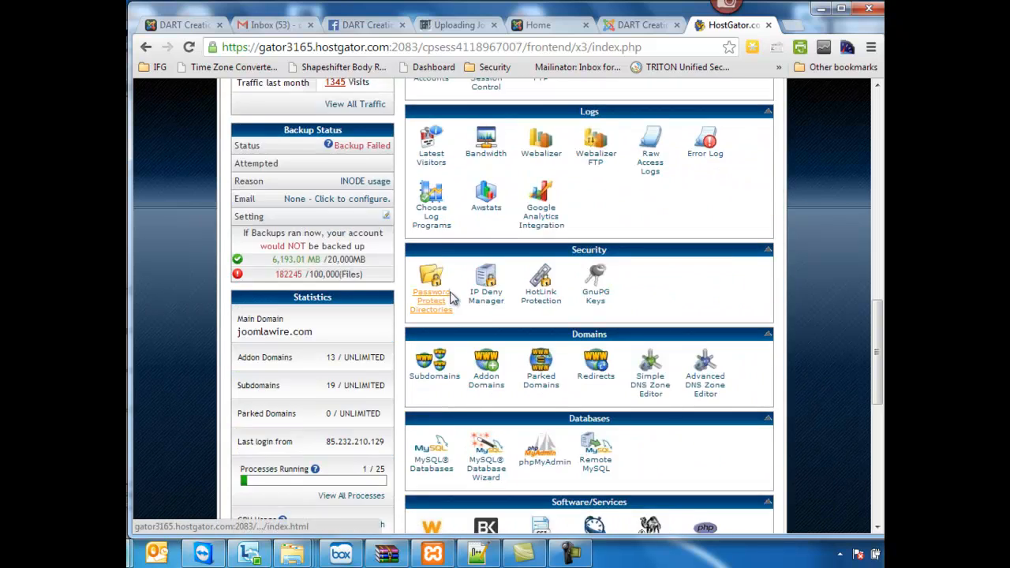
scroll(446, 276, up, 3)
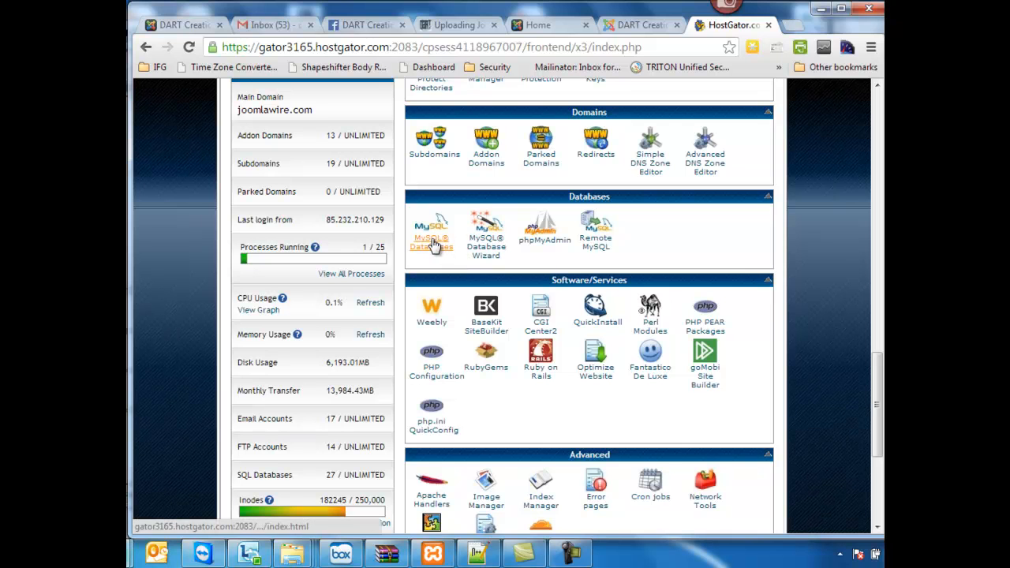
click(433, 246)
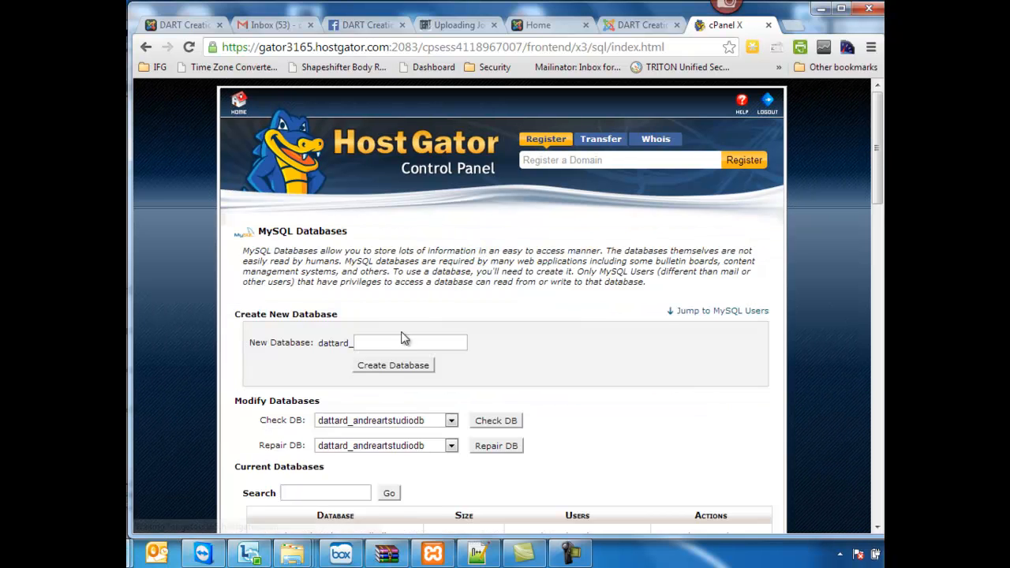
- Create a new MySQL database named joomla3demo and go back to the MySQL Databases page
click(401, 341)
text(joomla3demo)
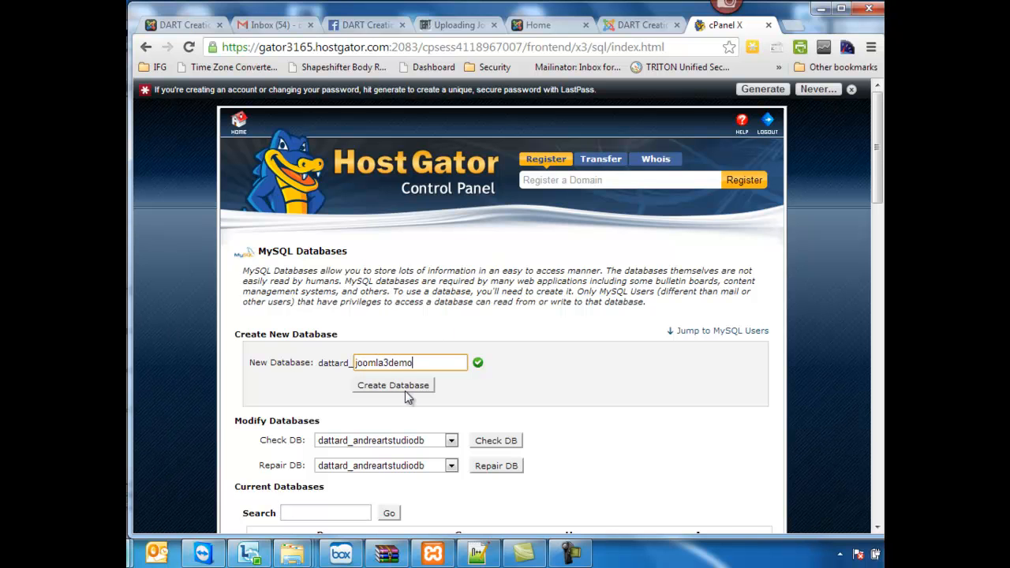
click(405, 388)
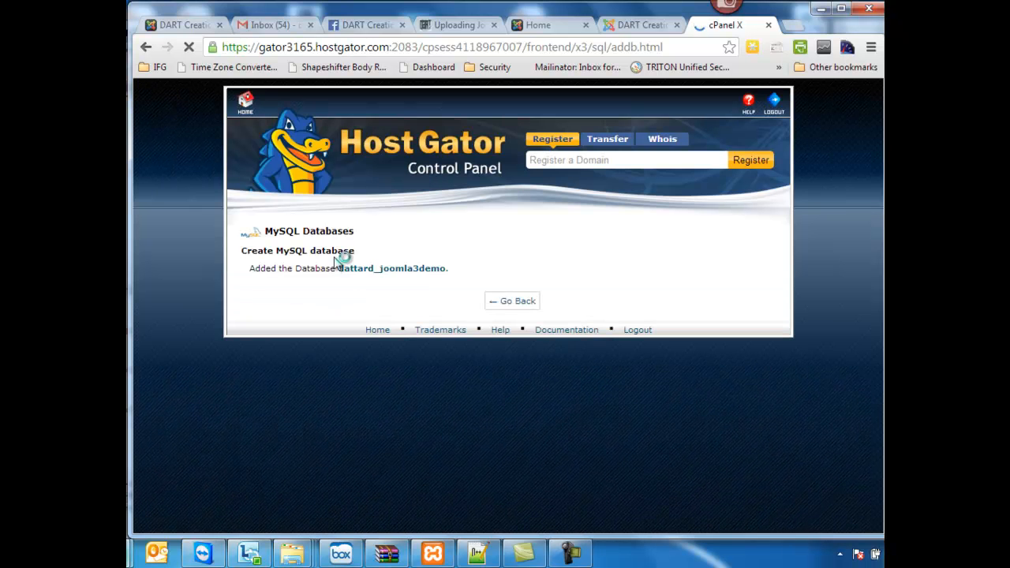
click(498, 303)
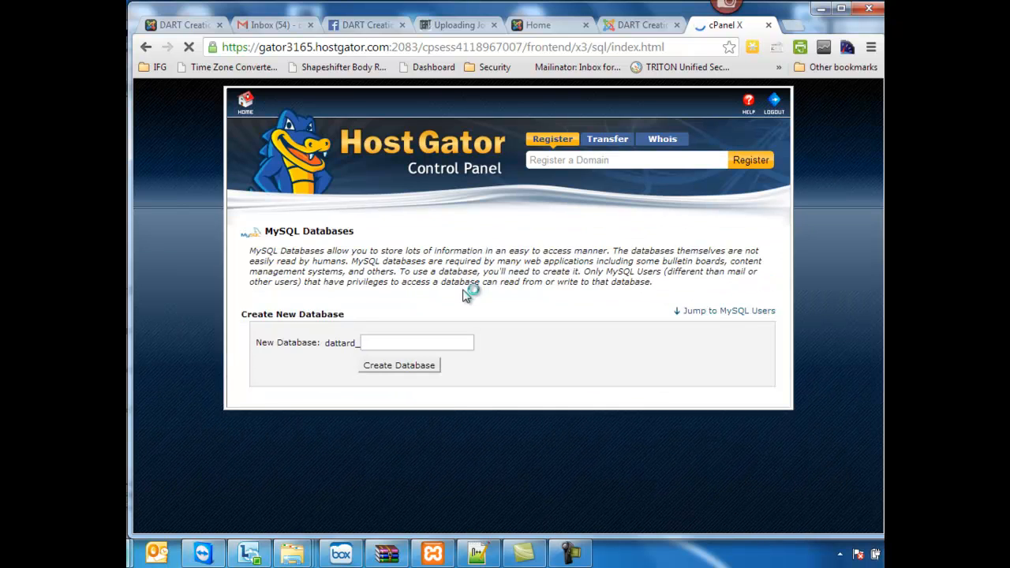
- Enter j3demo as the username for a new MySQL user
scroll(463, 300, down, 3)
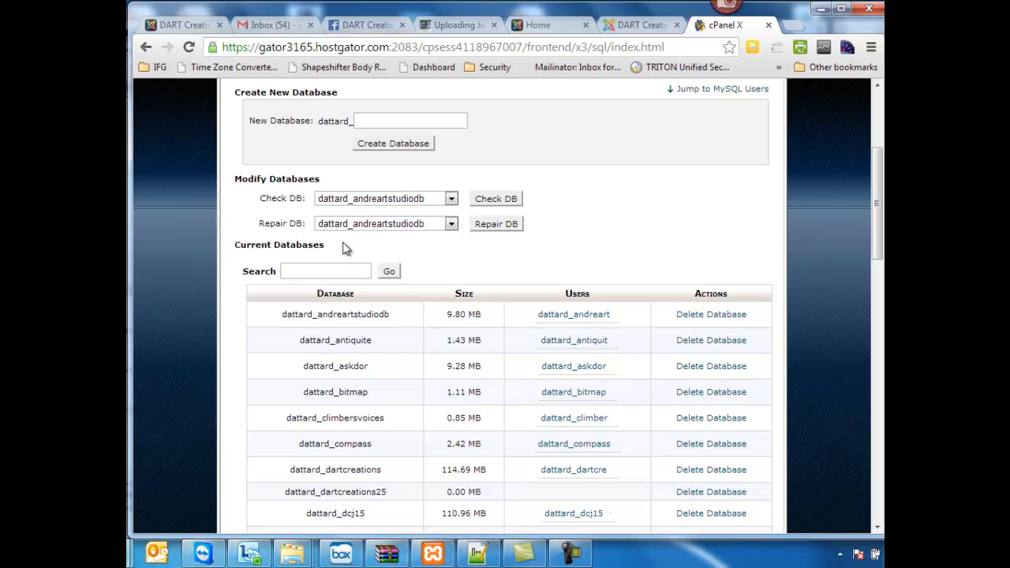
scroll(349, 229, down, 5)
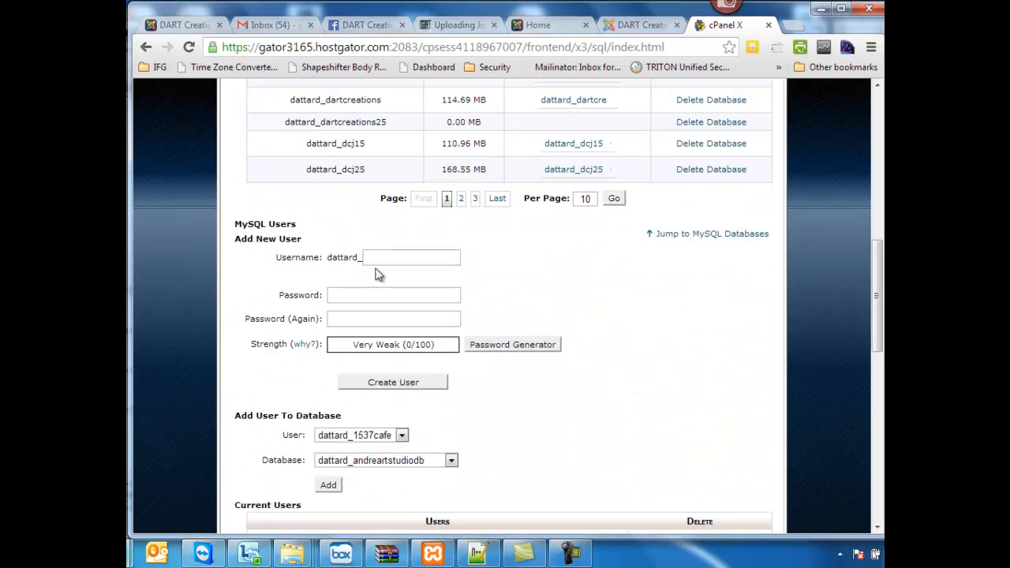
click(366, 256)
text(jo)
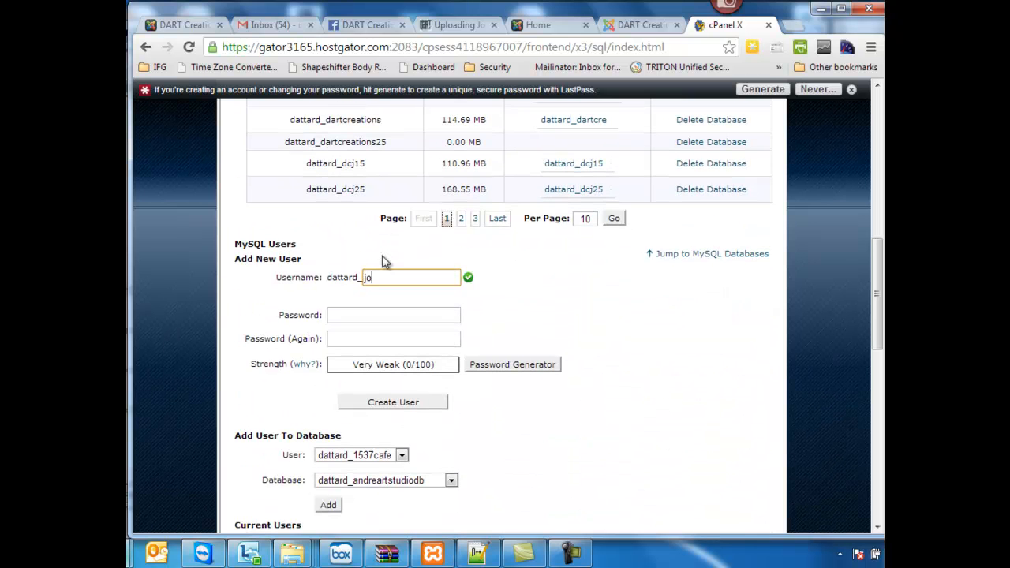
text(omla3de)
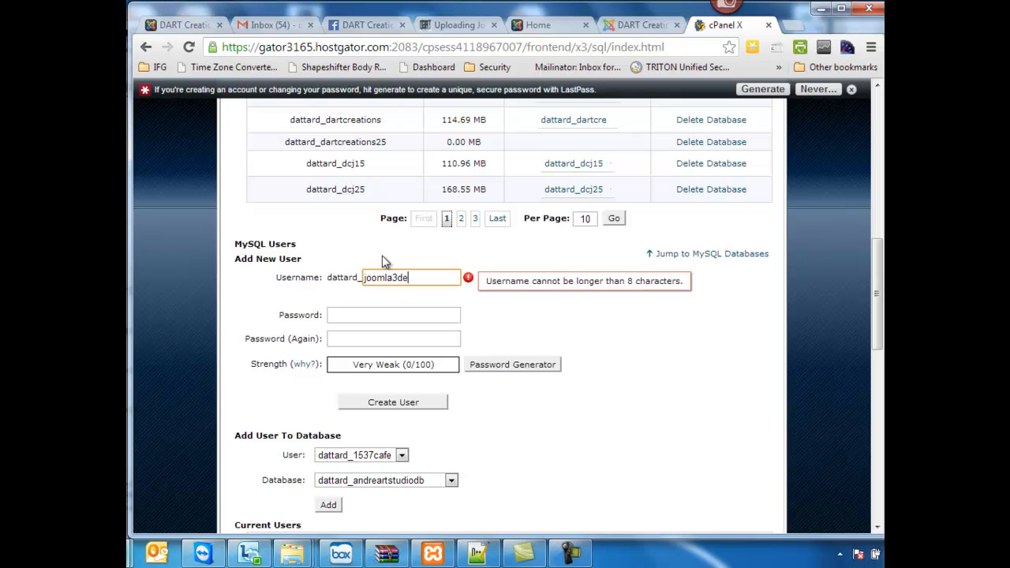
key(BackSpace)
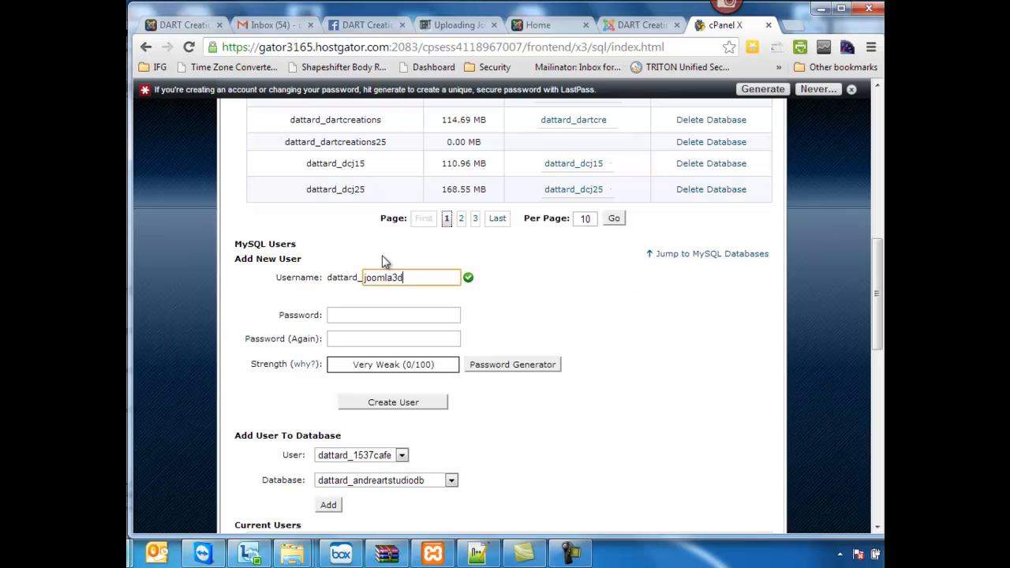
key(BackSpace)
key(BackSpace)
key(BackSpace)
key(BackSpace)
key(BackSpace)
key(BackSpace)
text(3demo)
- Generate a fresh random password with the Password Generator, showing its advanced options, then copy it and close the generator
click(385, 314)
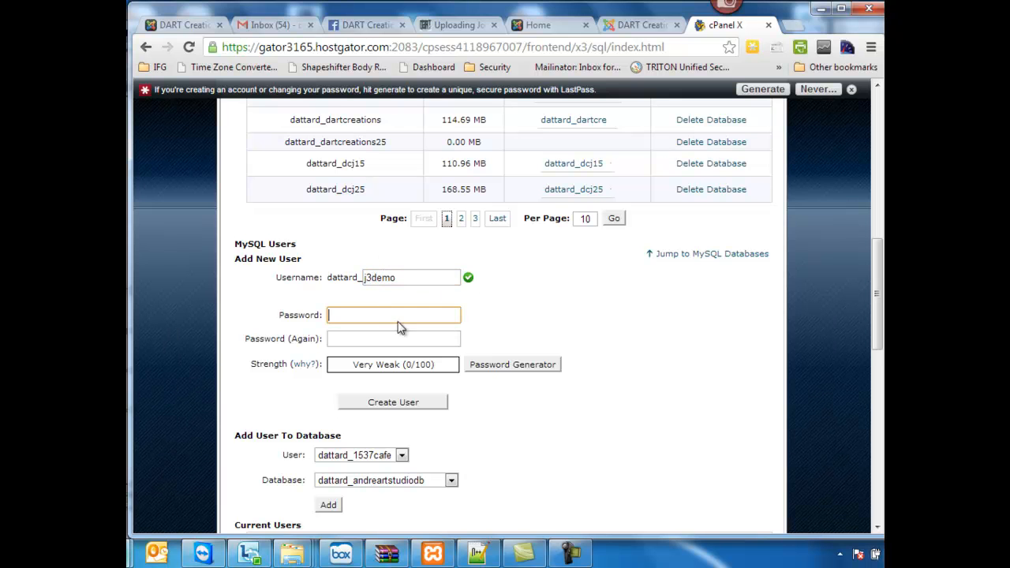
click(492, 367)
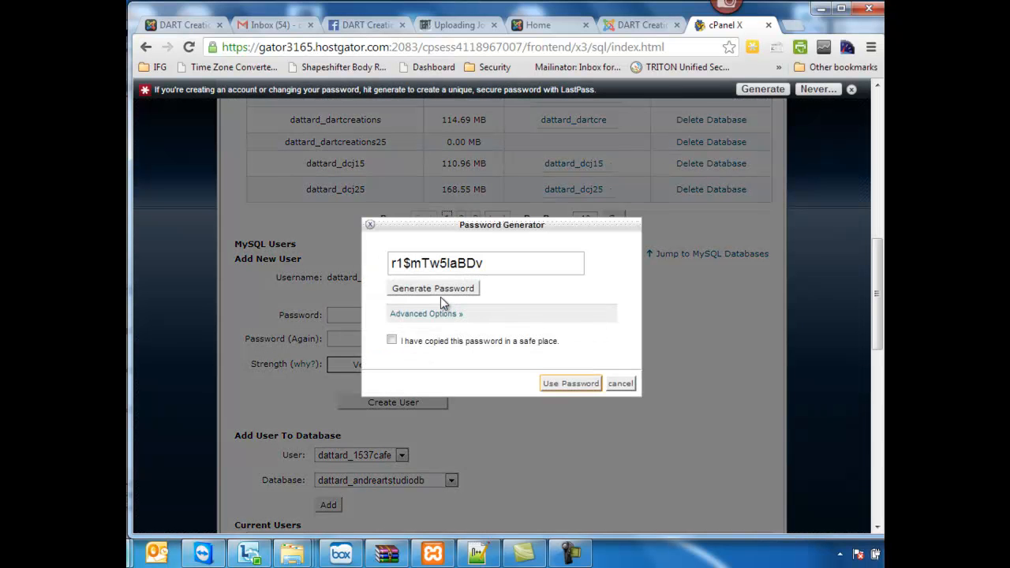
click(427, 314)
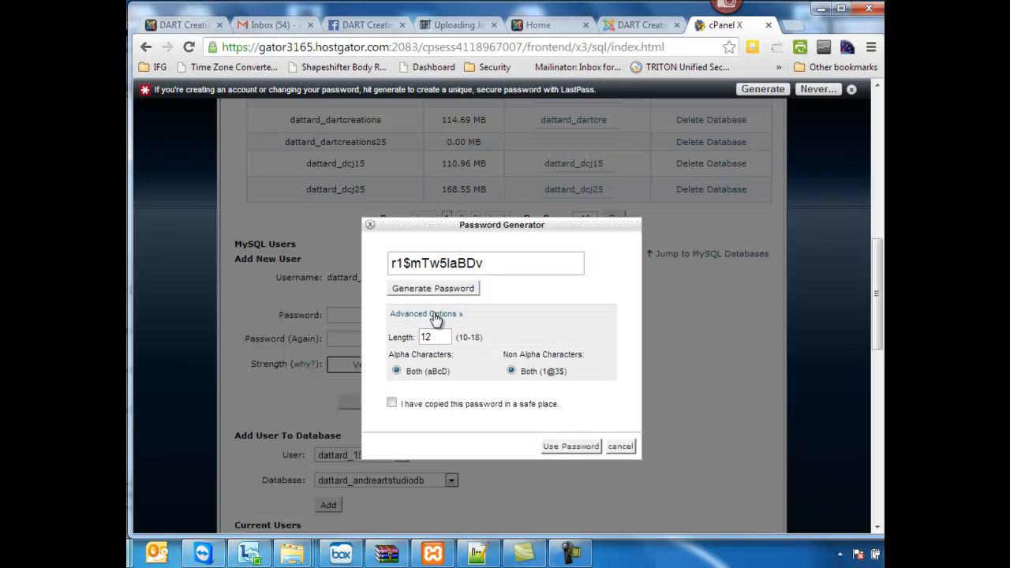
click(432, 289)
triple_click(497, 264)
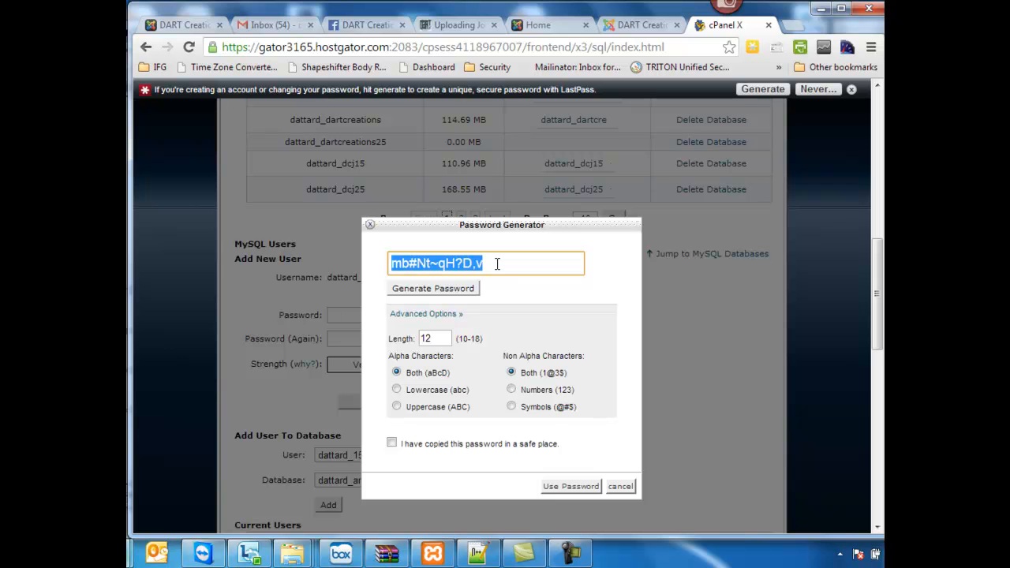
click(583, 486)
click(620, 486)
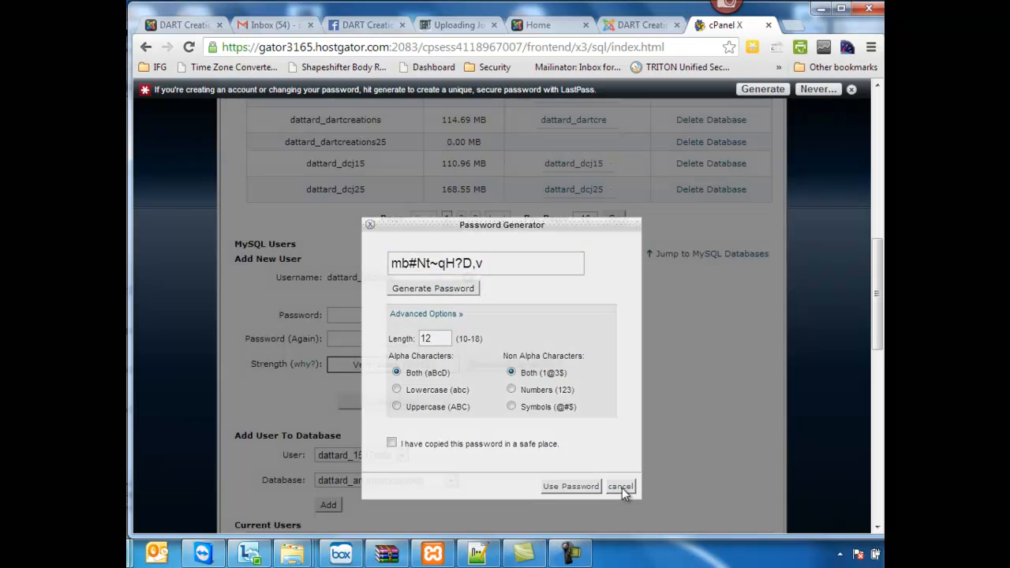
- Paste the copied password into the new MySQL user's password and password confirmation fields
click(394, 317)
key(ctrl+v)
click(367, 337)
key(ctrl+v)
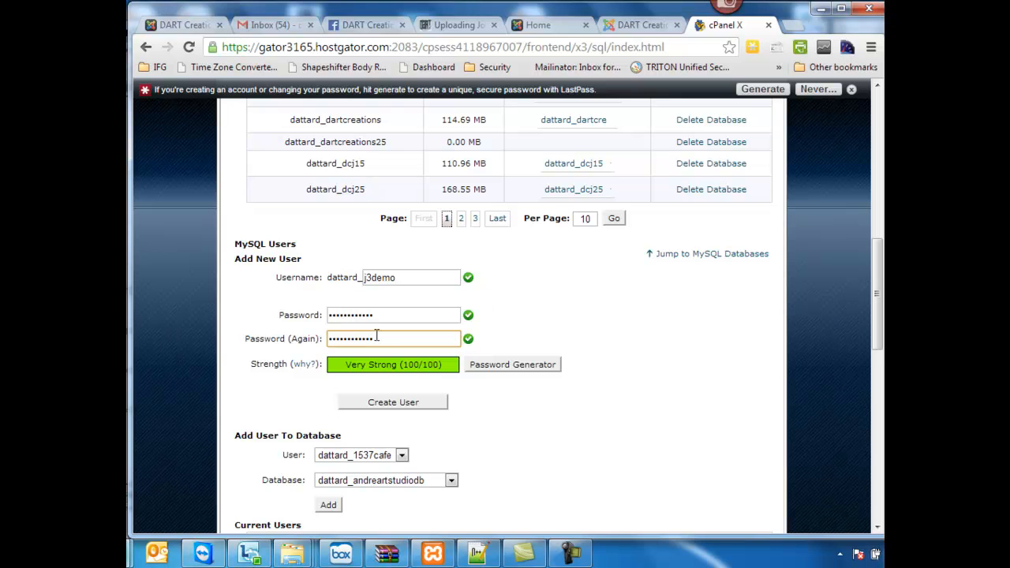
- Switch to Notepad++ and paste the database user's password into a new blank document
click(478, 553)
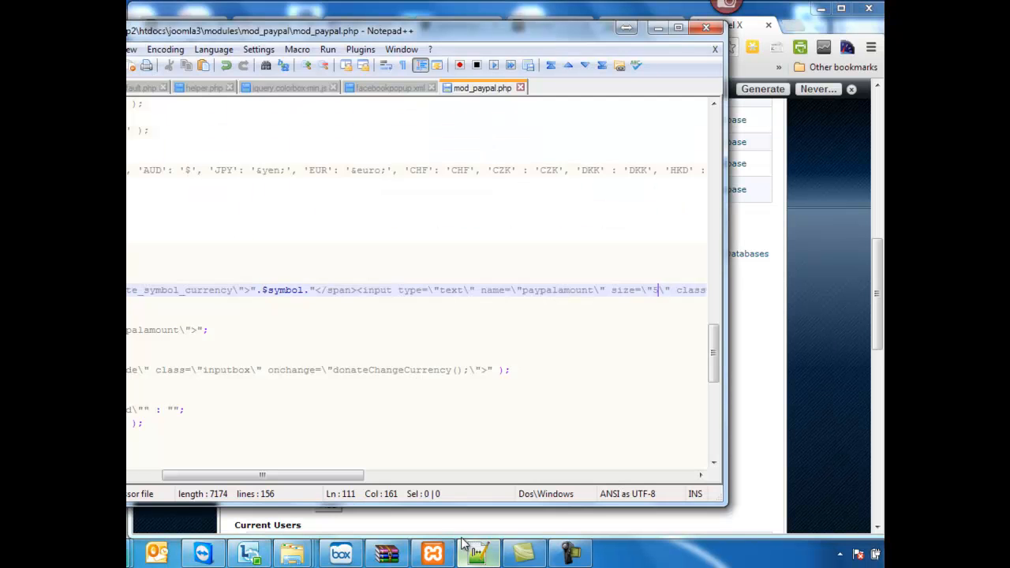
key(ctrl+n)
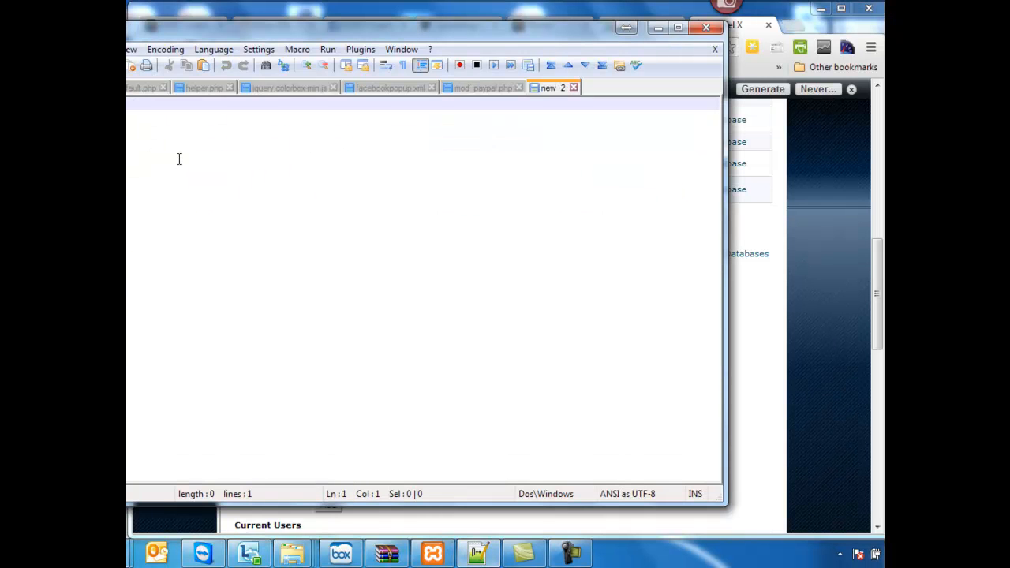
key(ctrl+v)
- Add lines above the saved password recording the joomla3demo database name and the j3demo username, both with the account prefix
key(Home)
key(Return)
key(Up)
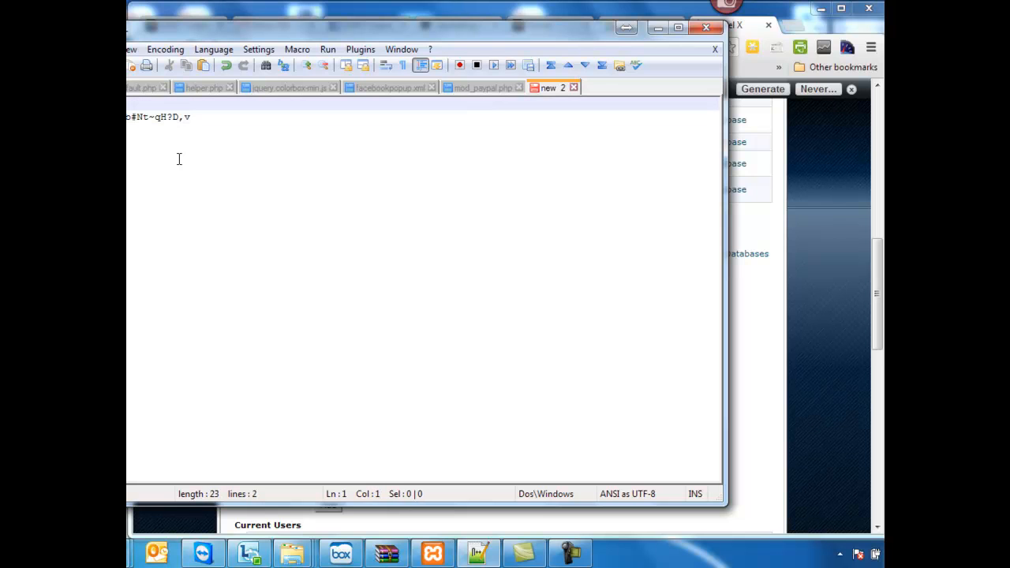
text(name: dat)
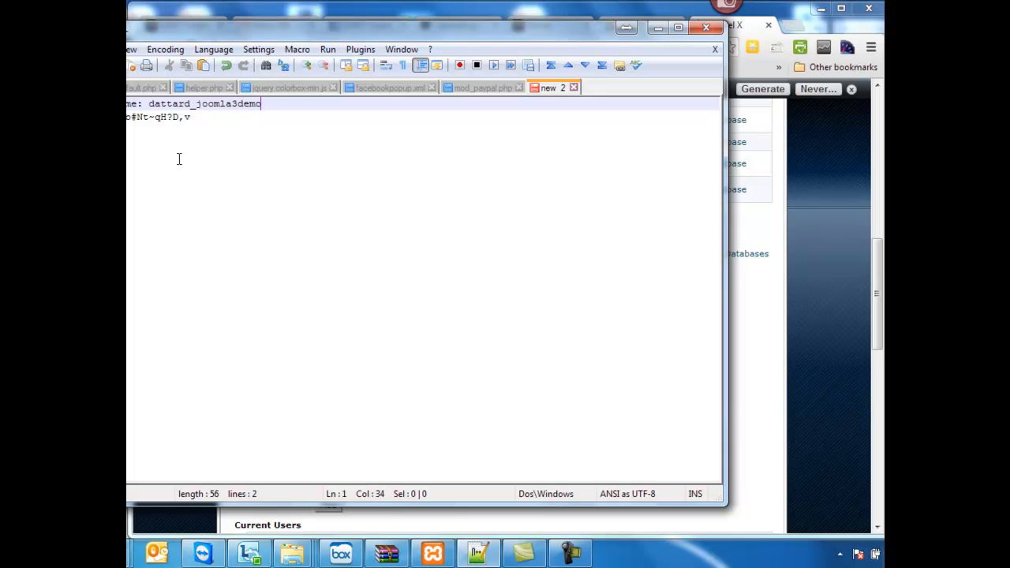
text(tard_joomla3demo)
key(Return)
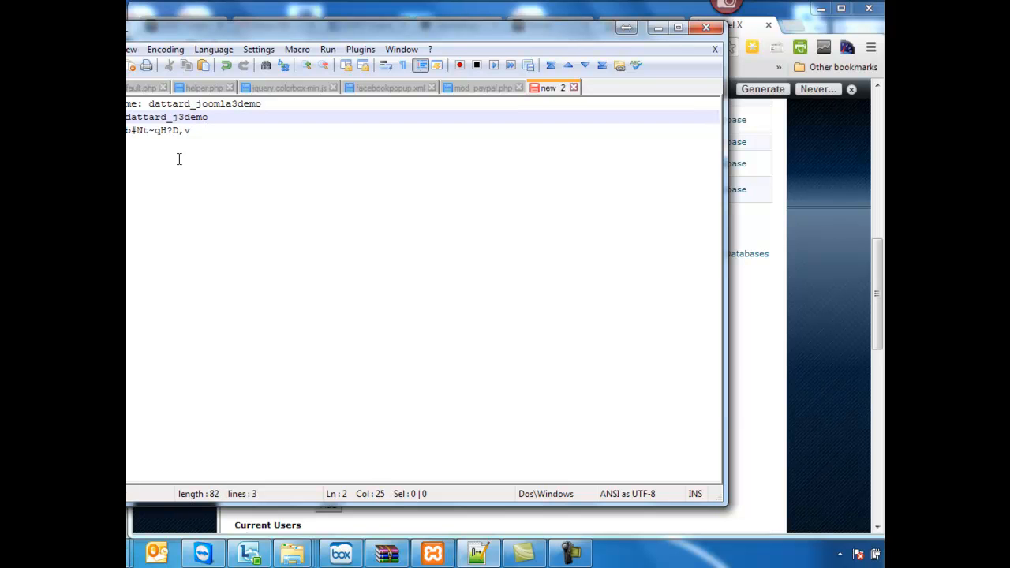
- Switch back to cPanel, create the MySQL user j3demo, and return to the MySQL Databases page
click(747, 363)
scroll(561, 355, down, 1)
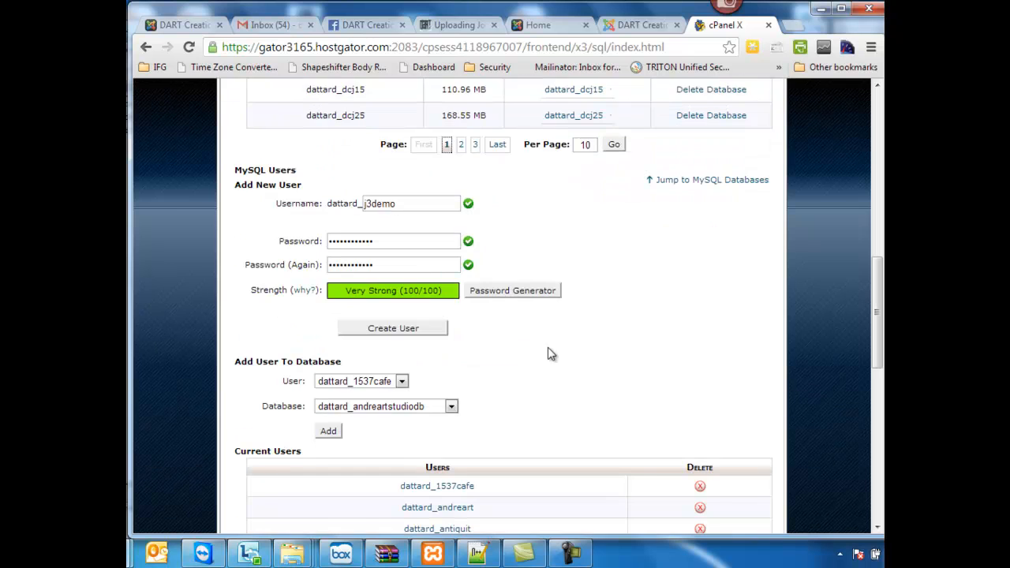
click(393, 329)
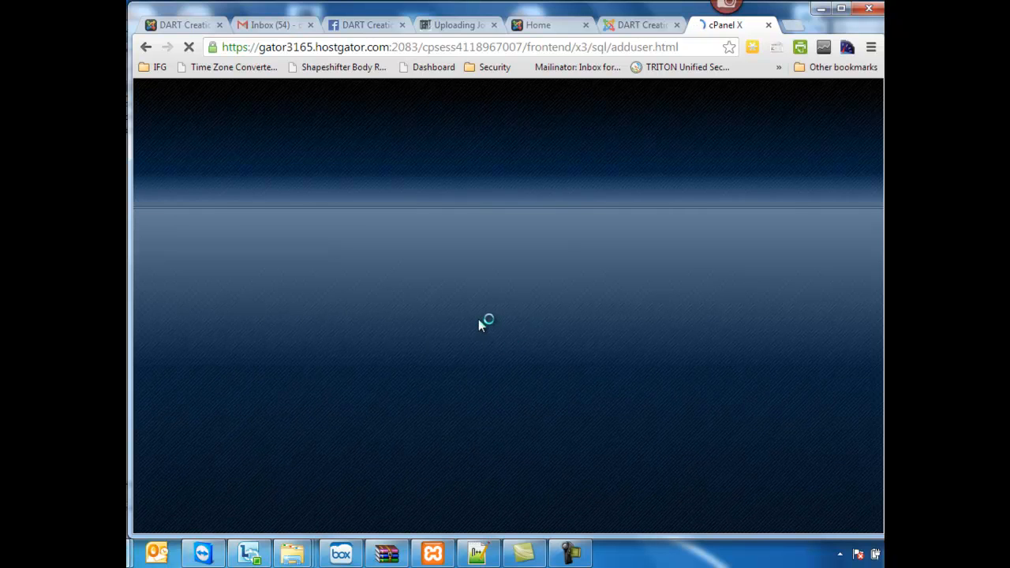
click(506, 301)
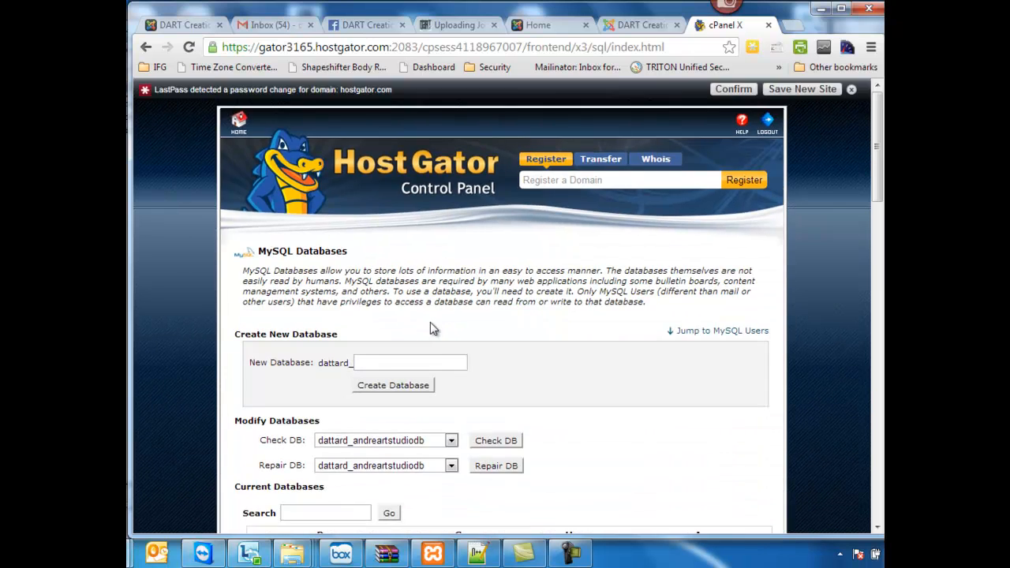
- Add the MySQL user j3demo to the joomla3demo database
scroll(430, 323, down, 3)
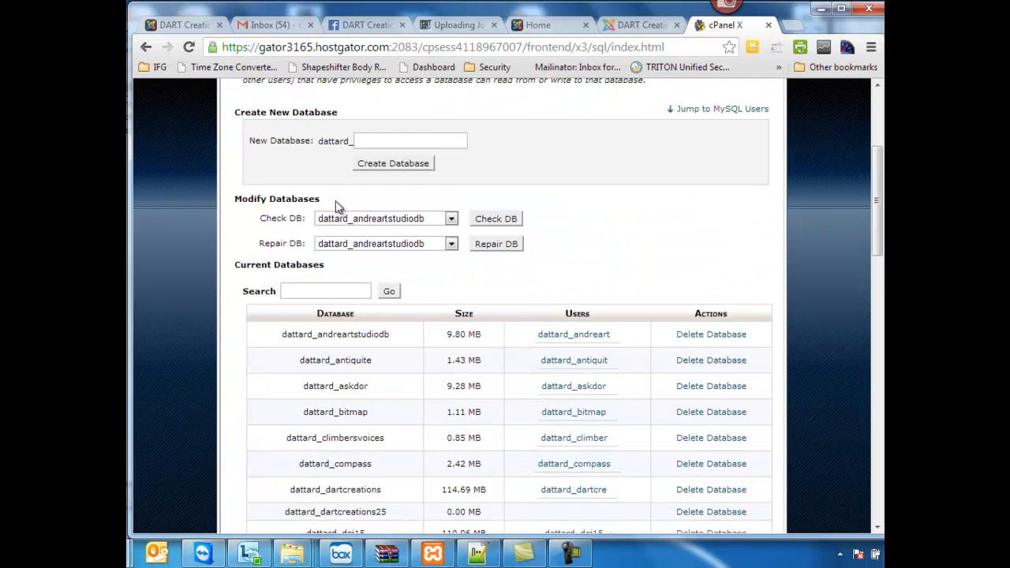
scroll(338, 205, down, 10)
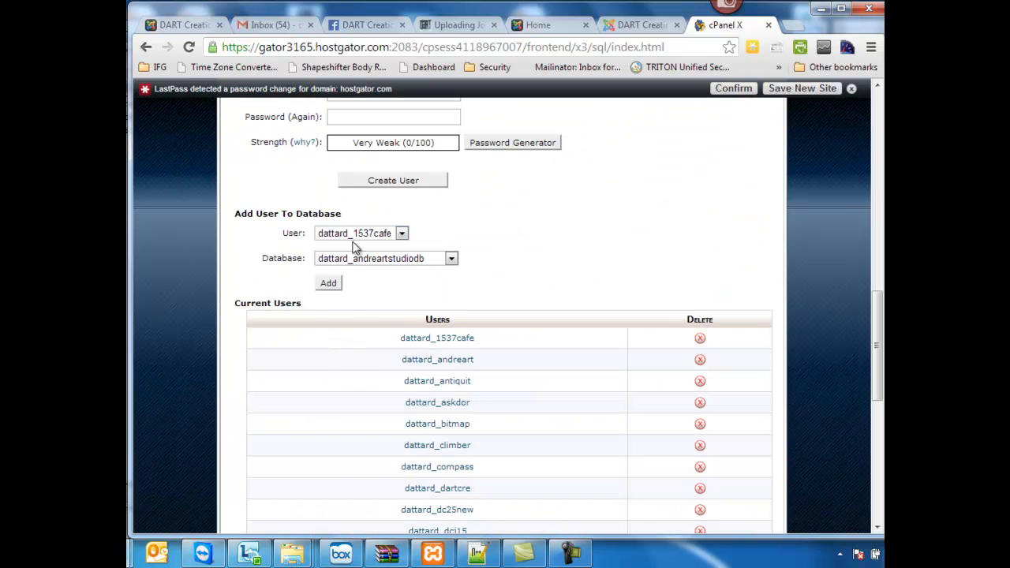
click(357, 234)
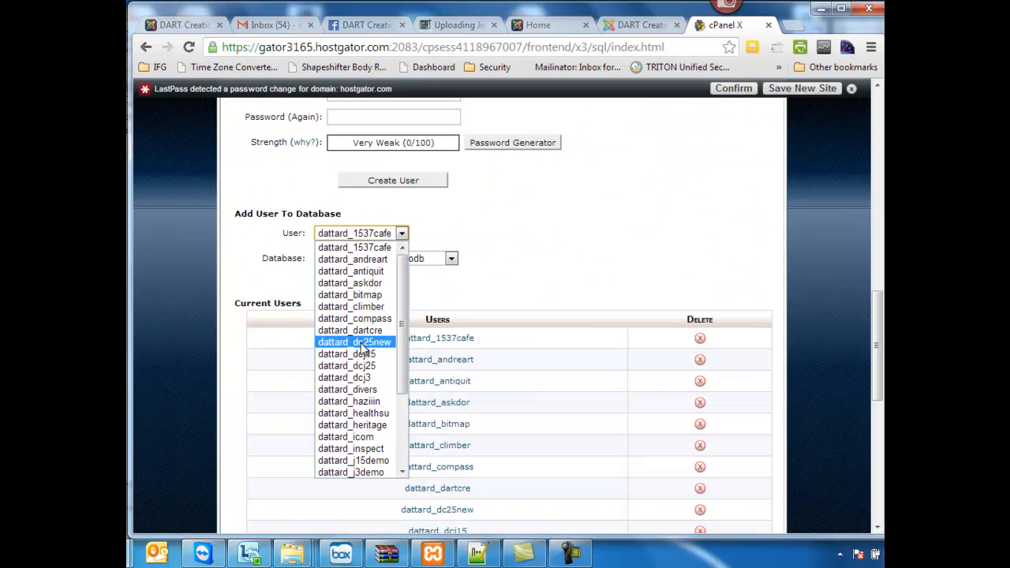
click(371, 472)
click(377, 259)
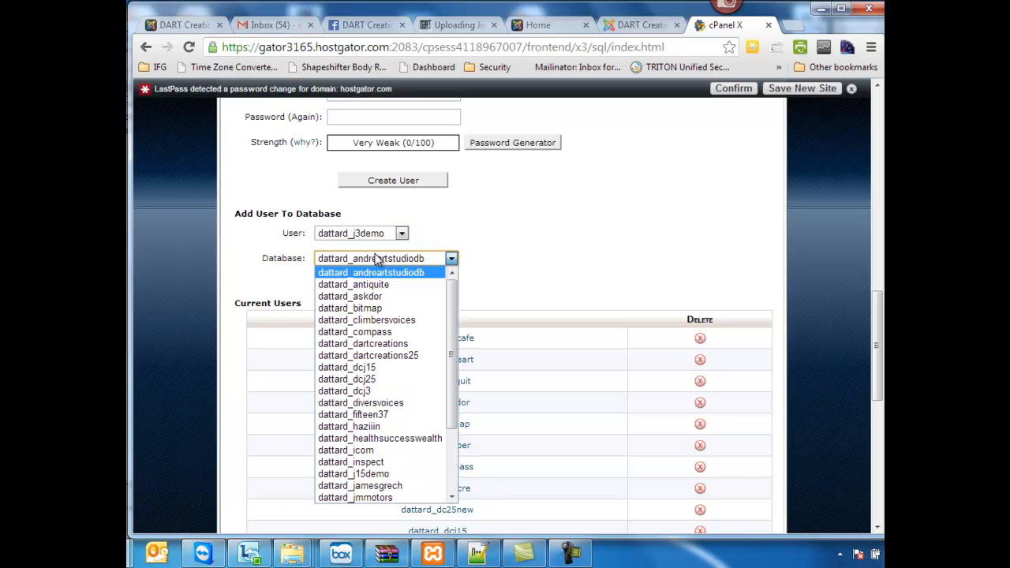
scroll(404, 377, down, 2)
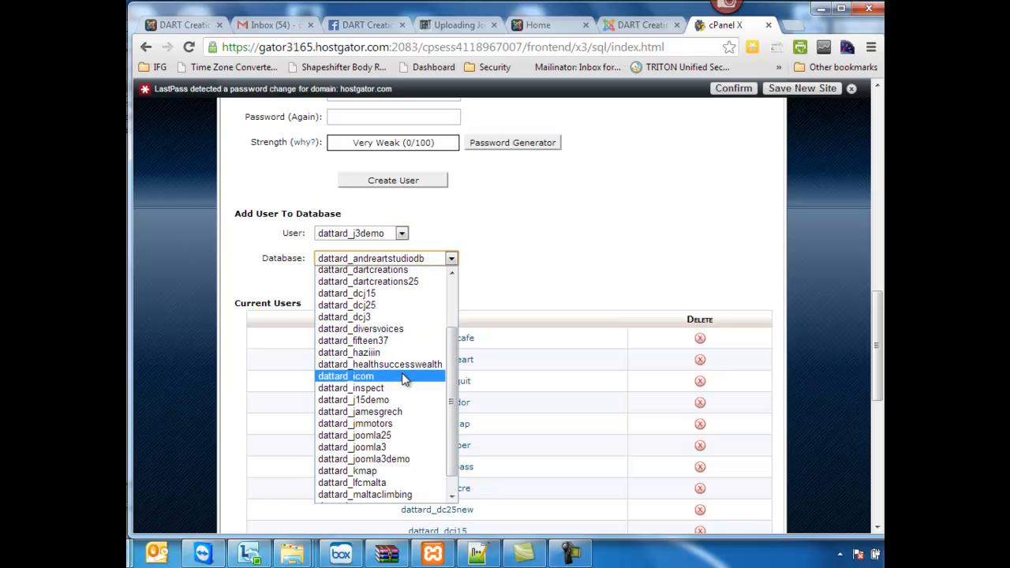
click(391, 458)
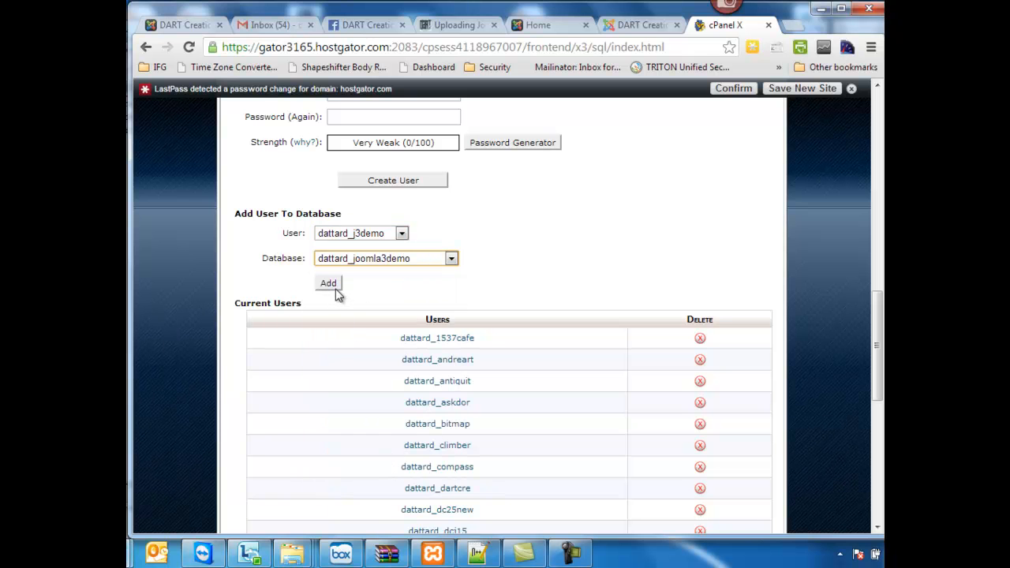
click(333, 286)
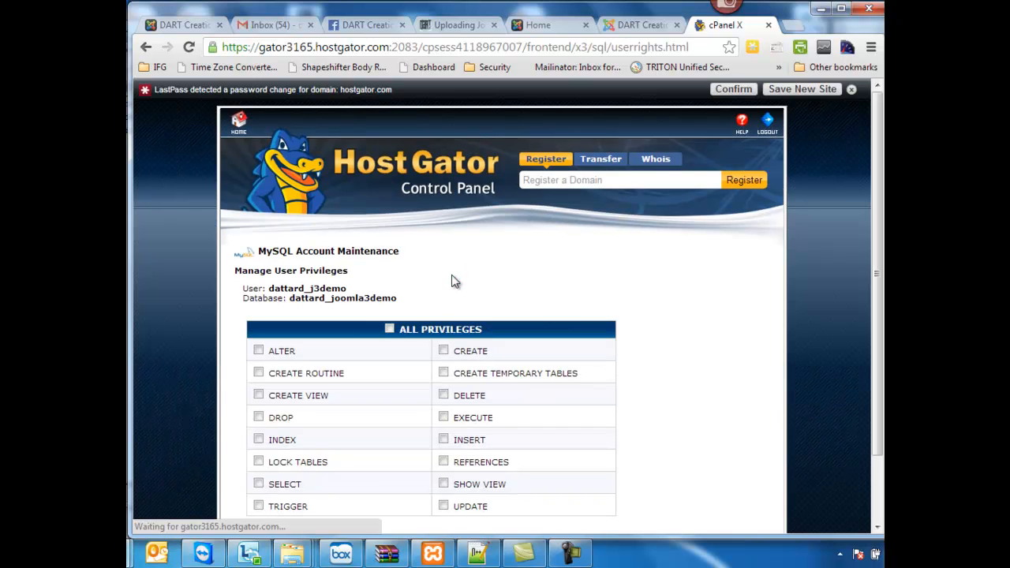
- Grant the j3demo user all privileges on the joomla3demo database and return to the MySQL Databases page
click(390, 329)
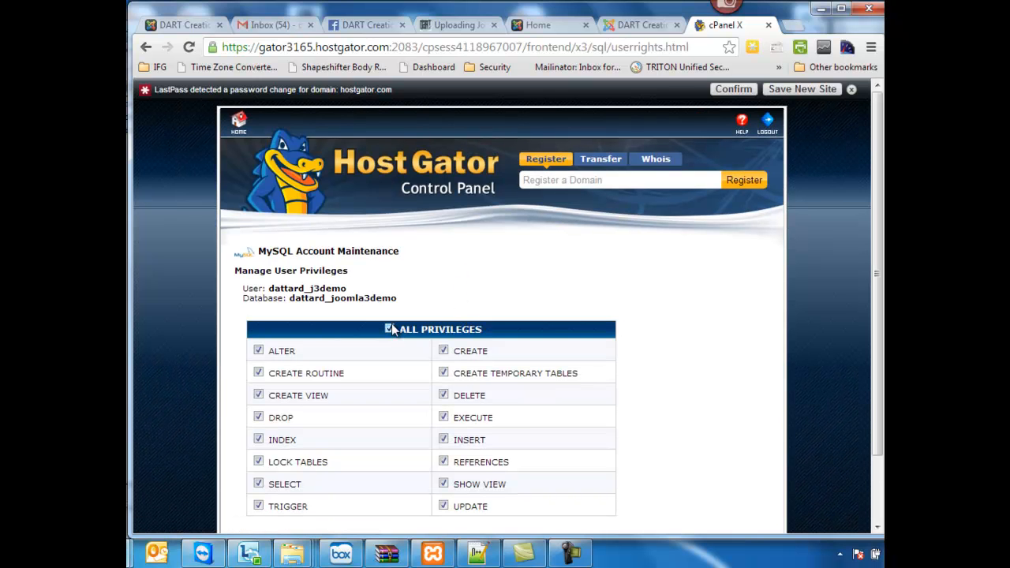
scroll(462, 319, down, 2)
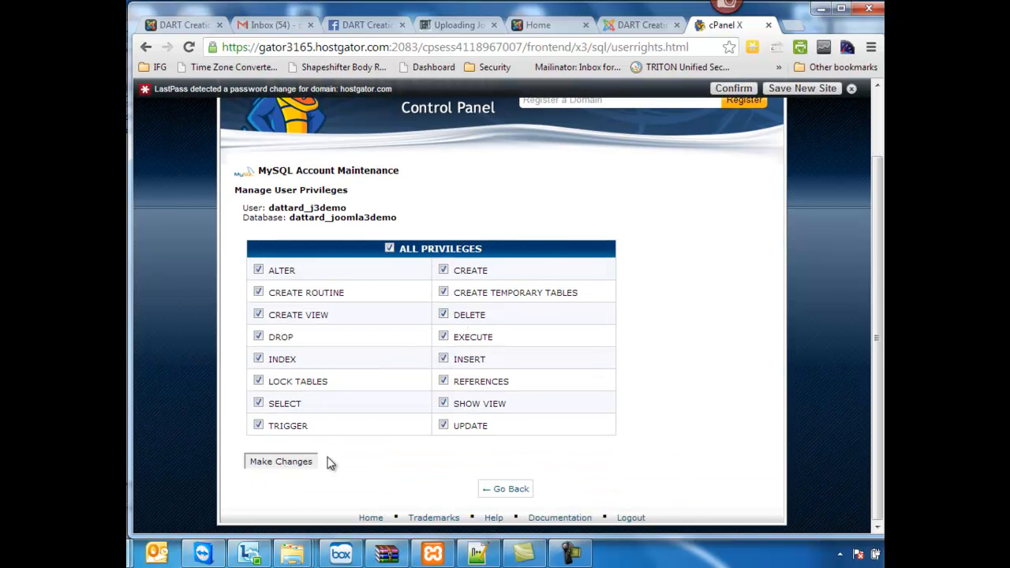
click(283, 461)
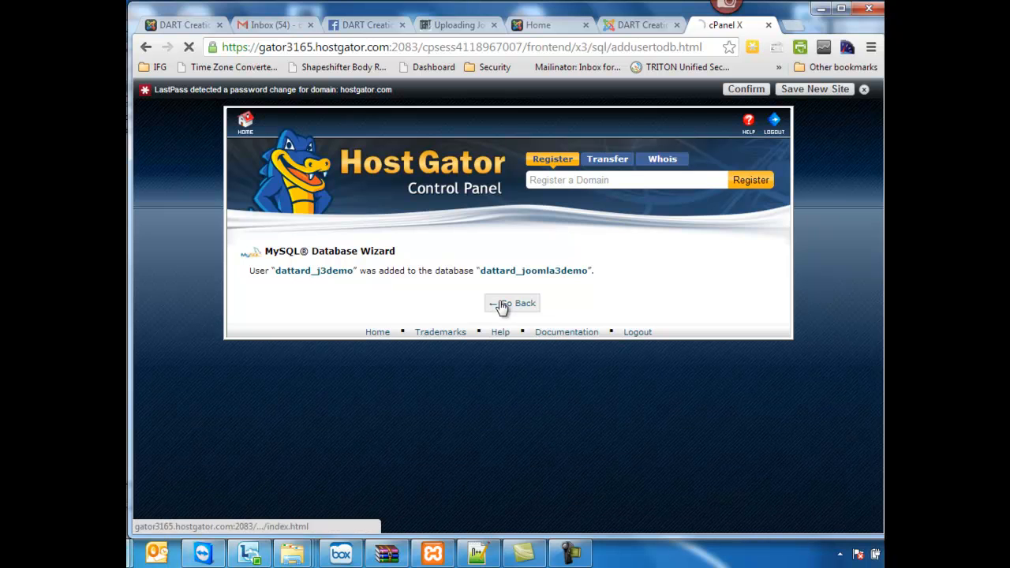
click(502, 307)
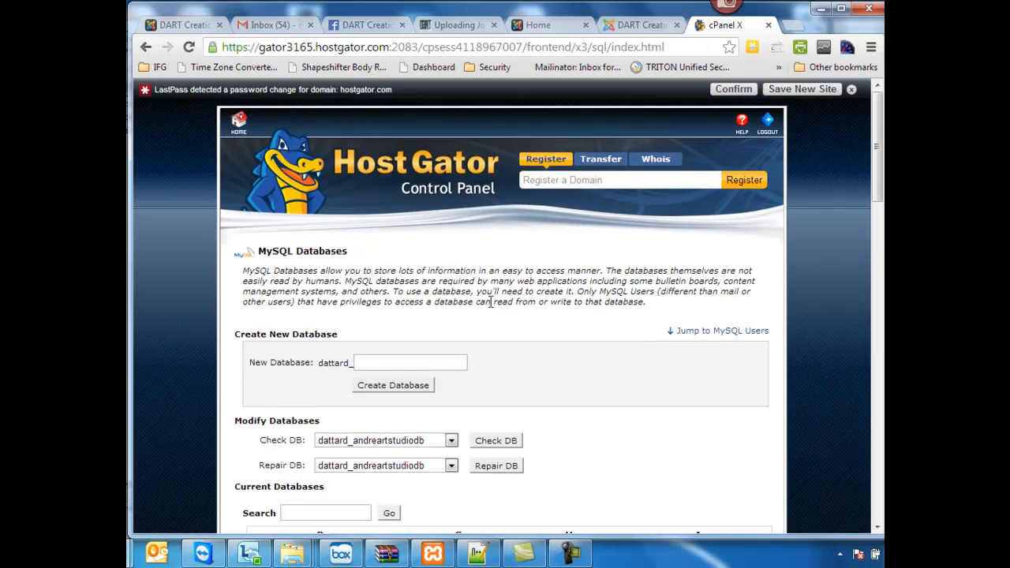
- Switch to FileZilla, open the remote public_html folder and select the joomla3demo folder
key(super)
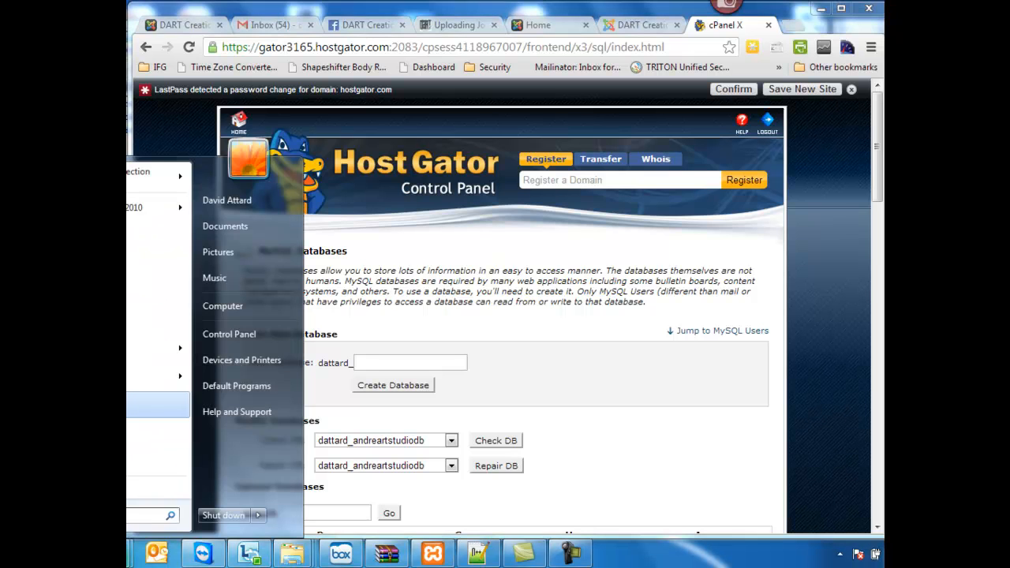
key(super)
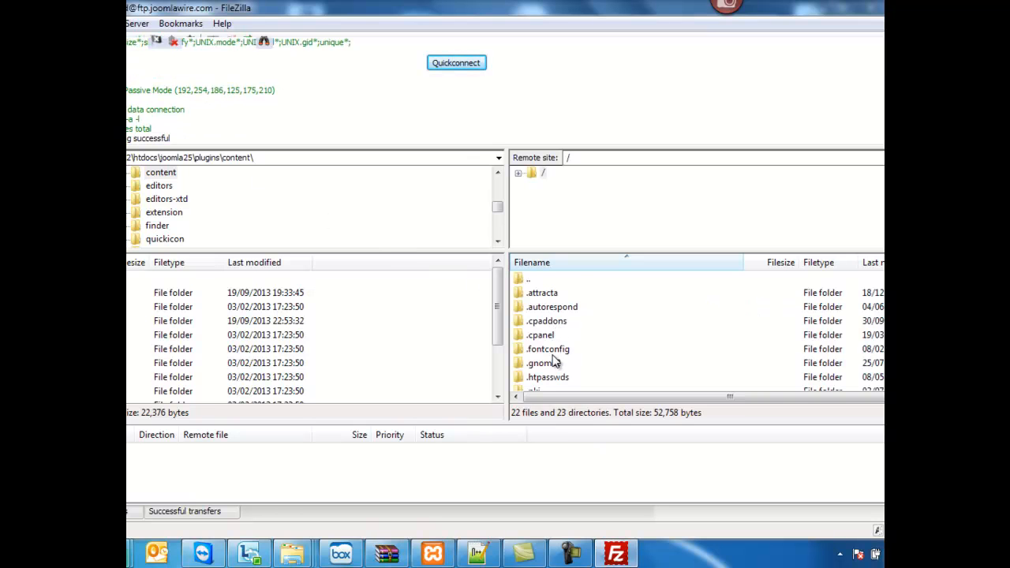
click(557, 361)
scroll(560, 359, down, 4)
scroll(565, 361, down, 2)
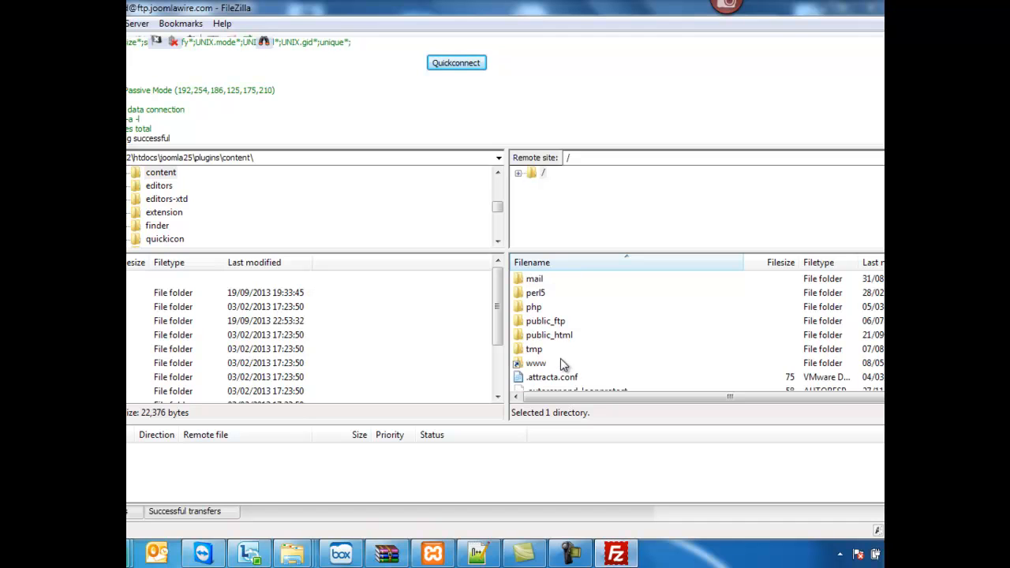
double_click(567, 335)
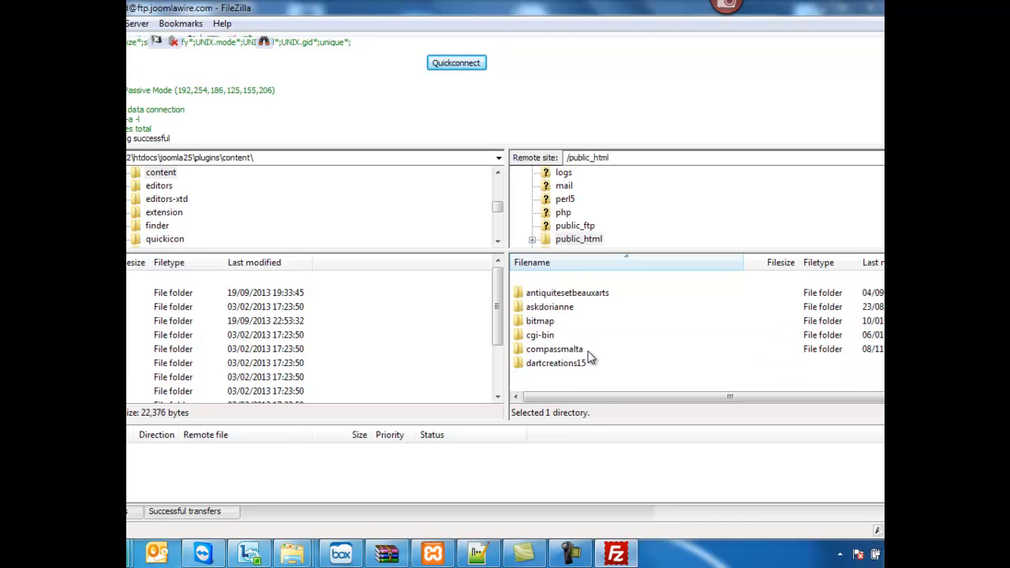
scroll(593, 362, down, 6)
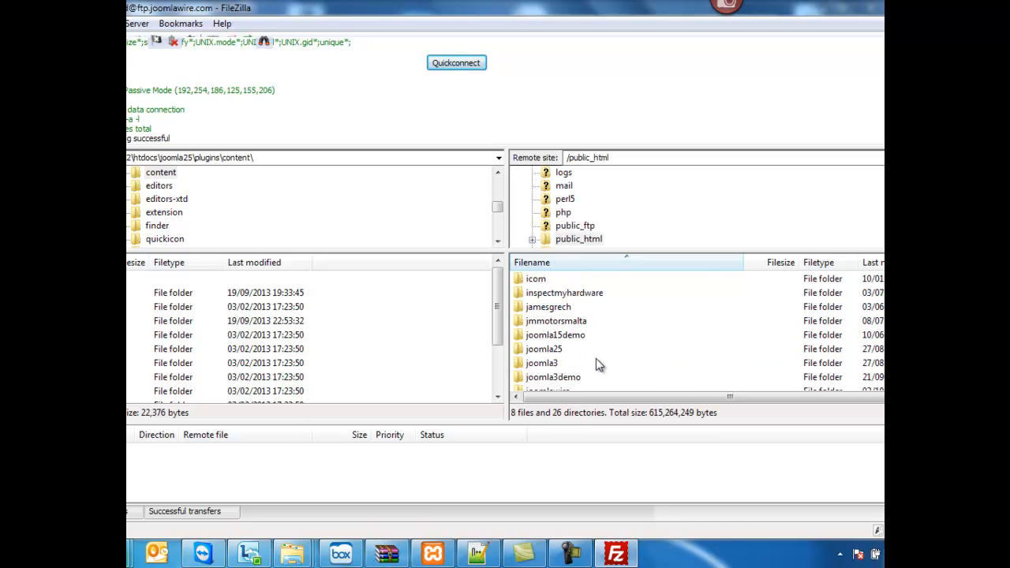
click(559, 377)
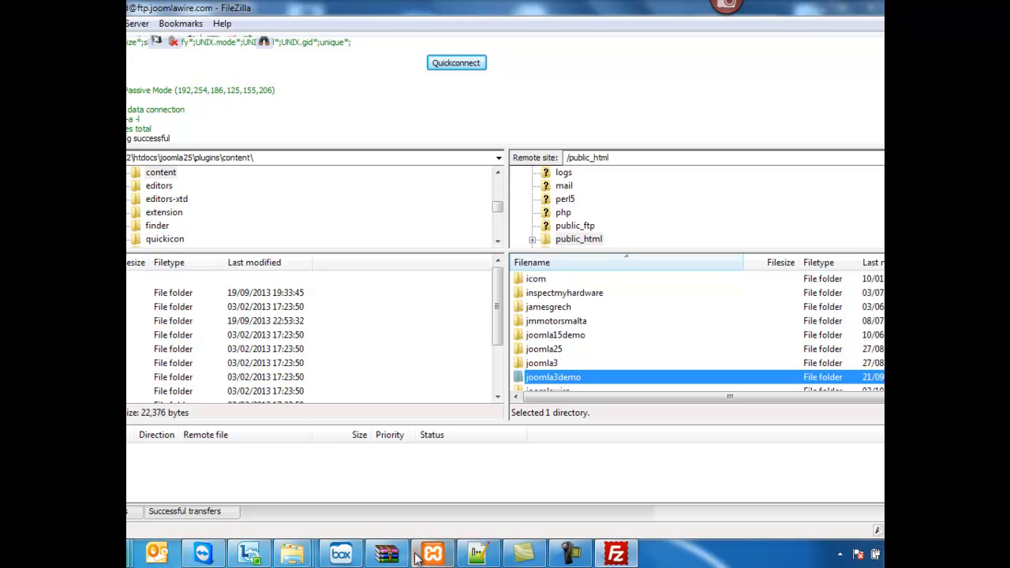
- Switch to Chrome and read the section on uploading all files in the tutorial about uploading Joomla to a web server
click(139, 543)
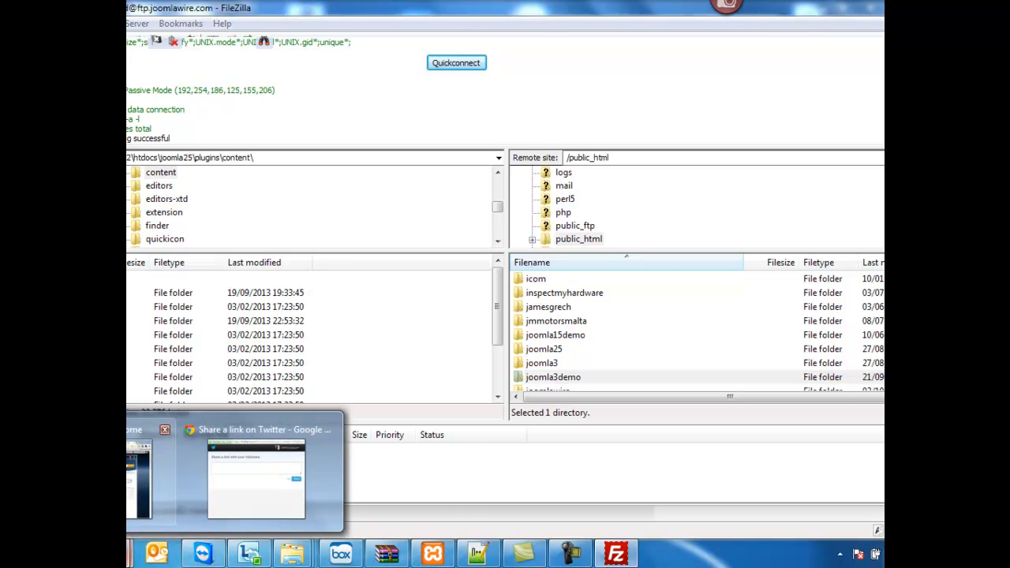
click(141, 474)
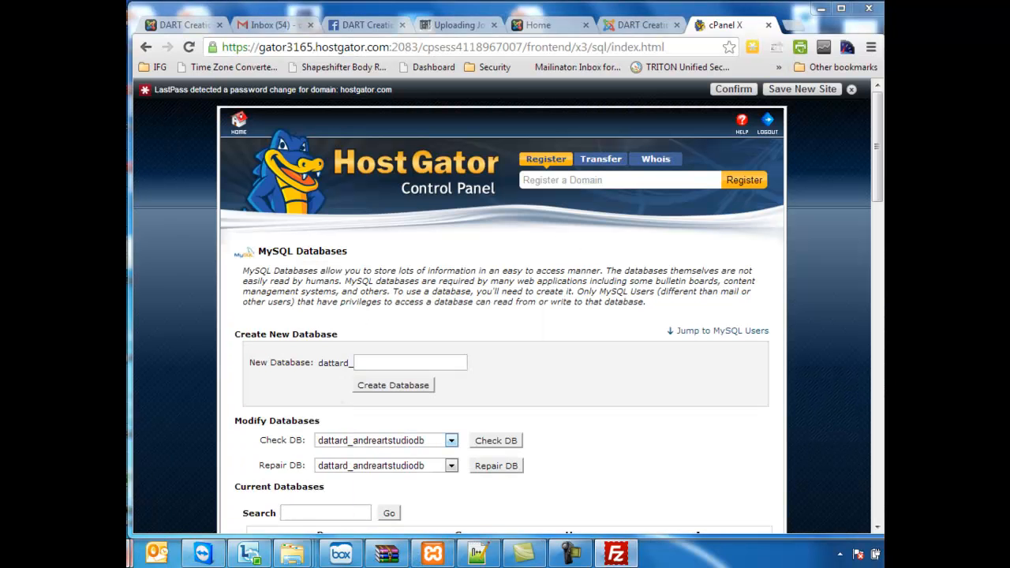
click(465, 24)
scroll(515, 264, down, 2)
drag(310, 345, 562, 339)
click(575, 345)
scroll(545, 337, down, 2)
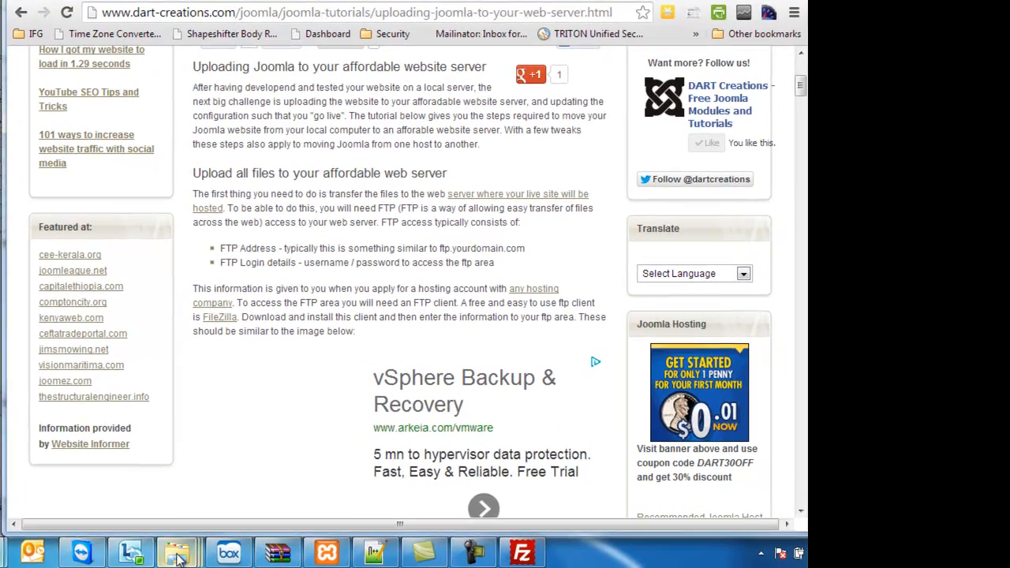
- Switch to Windows Explorer and go up to the root folder of the local joomla3 site
mouse_move(295, 558)
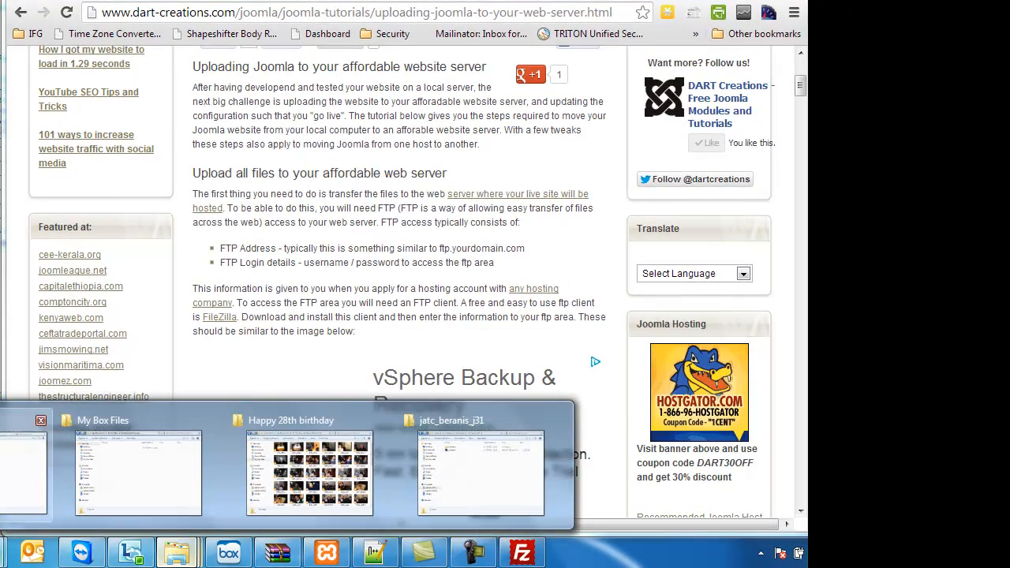
click(24, 473)
key(BackSpace)
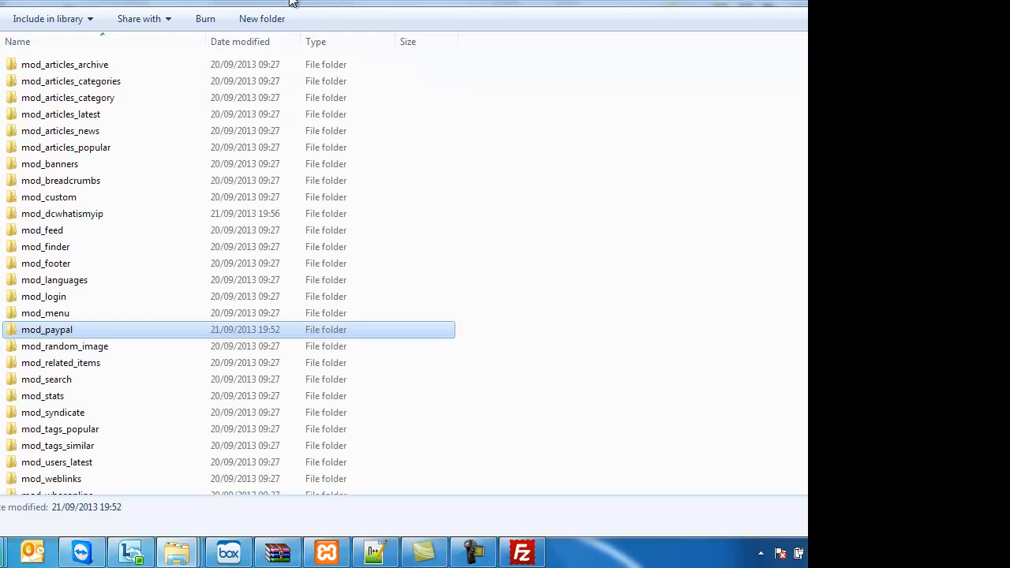
key(BackSpace)
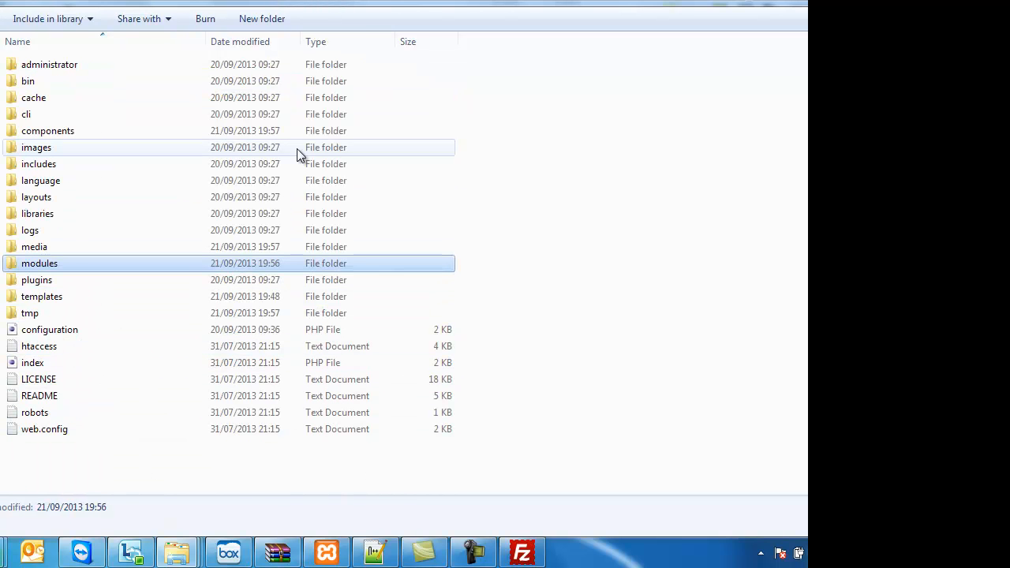
- Compress all files and folders of the local joomla3 site into a ZIP archive named joomla3 and select it
key(ctrl+a)
right_click(130, 320)
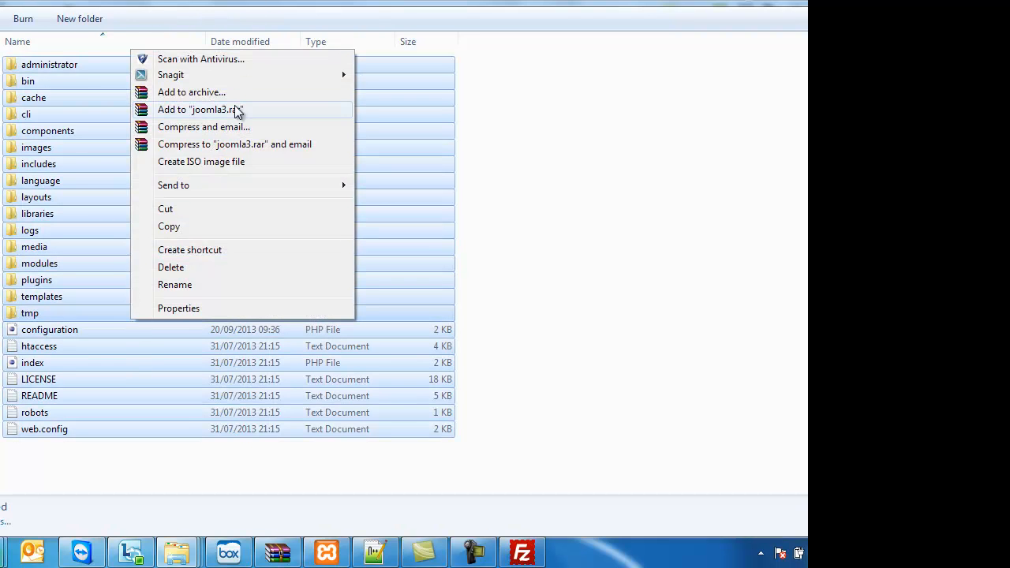
click(239, 98)
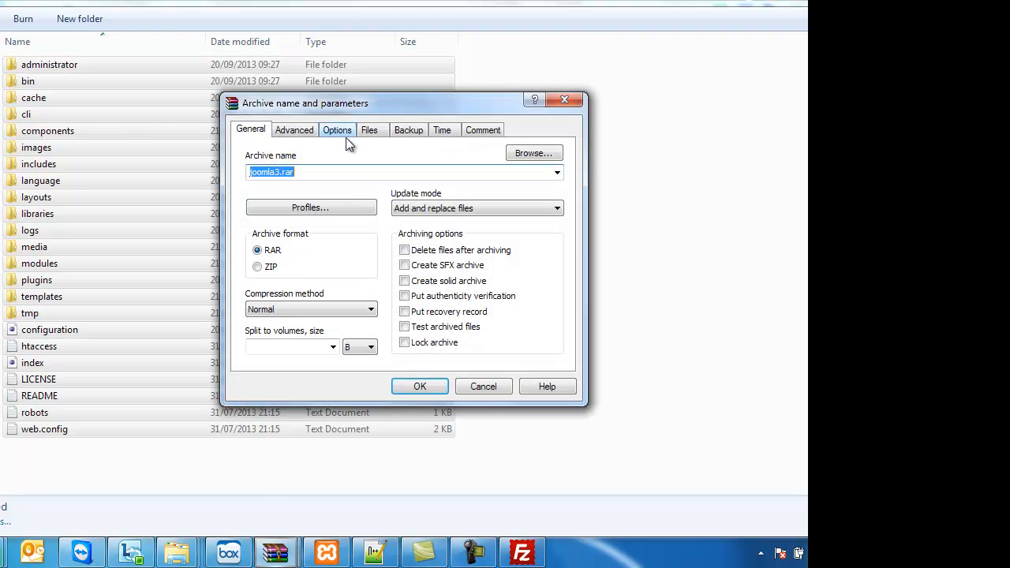
click(258, 268)
click(420, 387)
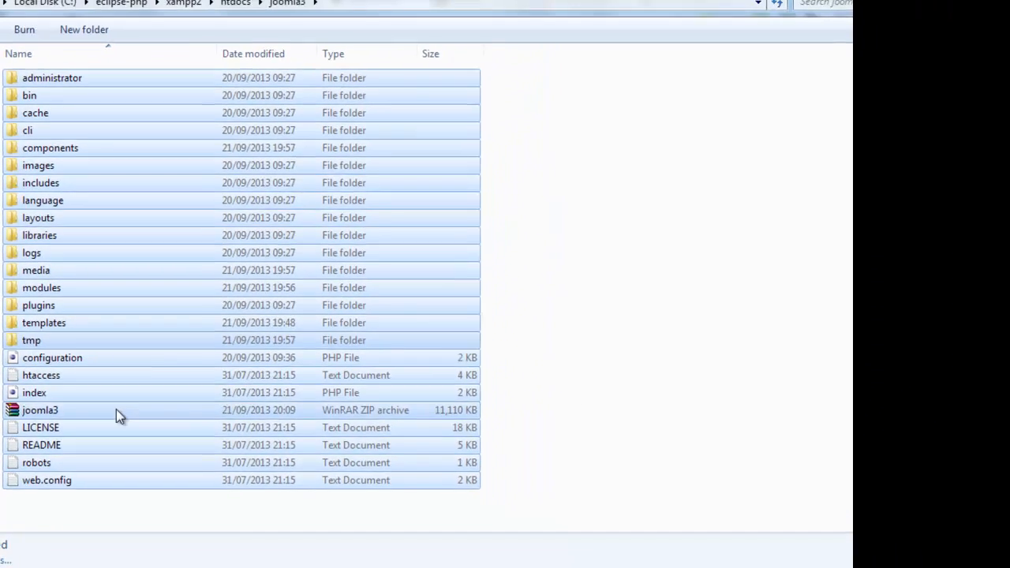
click(99, 432)
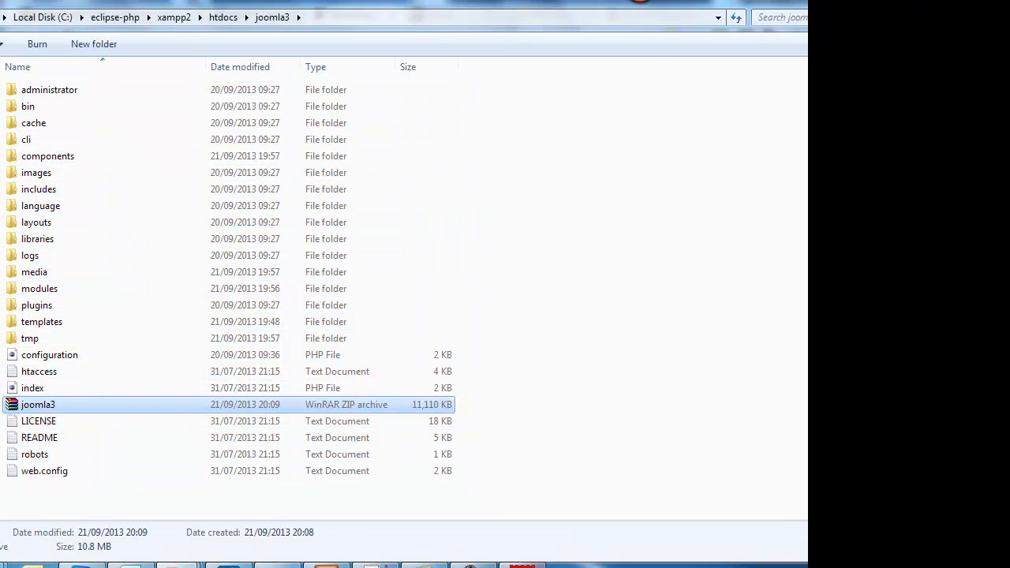
- Switch to FileZilla, open the remote joomla3demo folder and set the local site to the htdocs\joomla3 folder
click(534, 565)
double_click(458, 390)
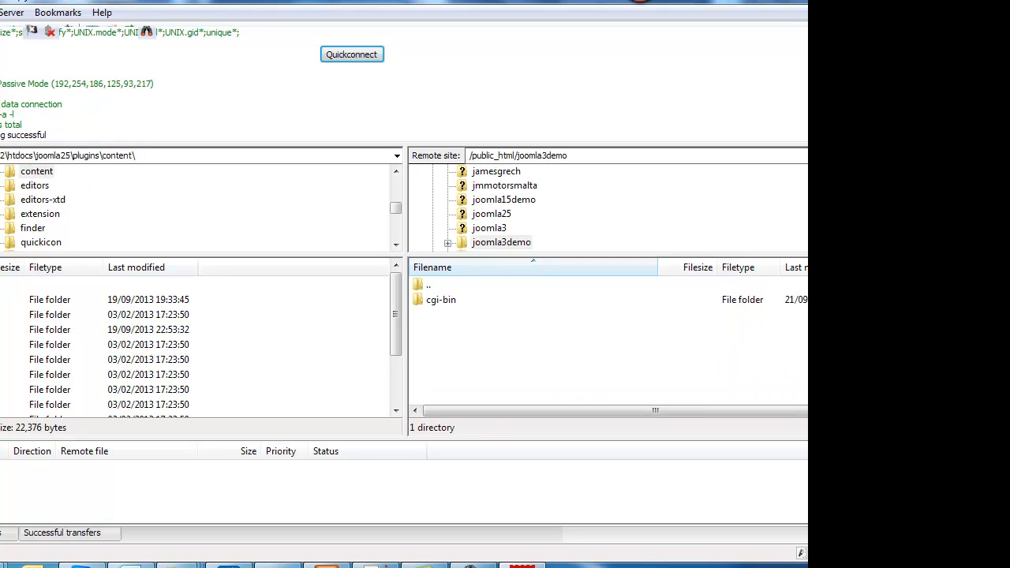
click(64, 156)
drag(38, 156, 247, 158)
key(BackSpace)
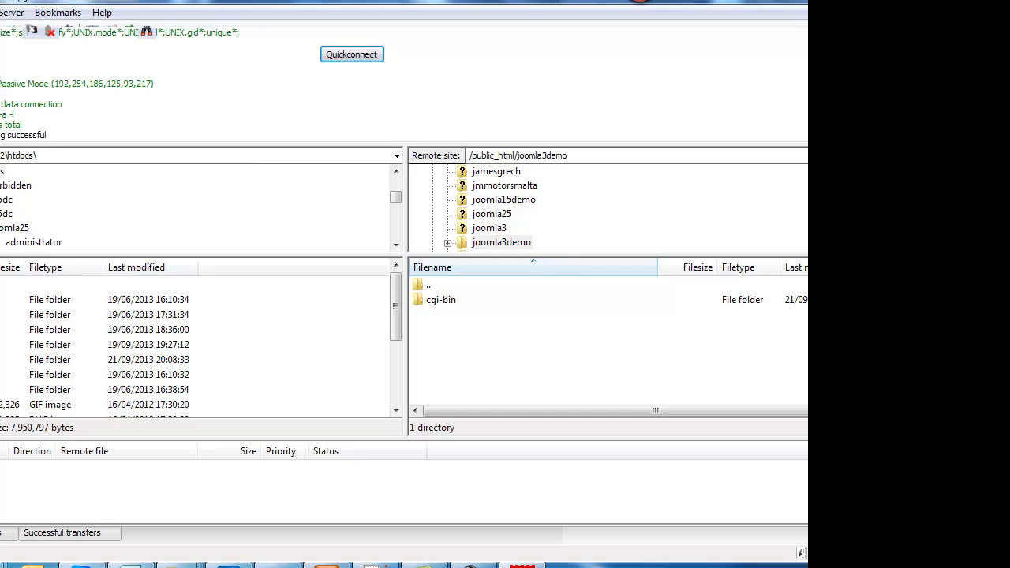
text(joomla3\)
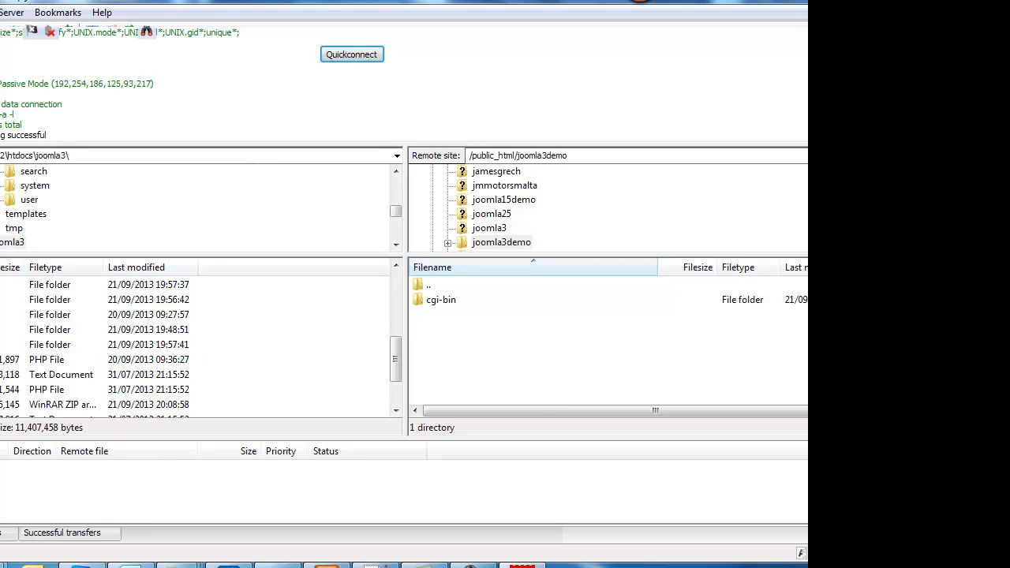
- Upload the joomla3 ZIP archive from the local site to the remote /public_html/joomla3demo folder
drag(63, 359, 461, 367)
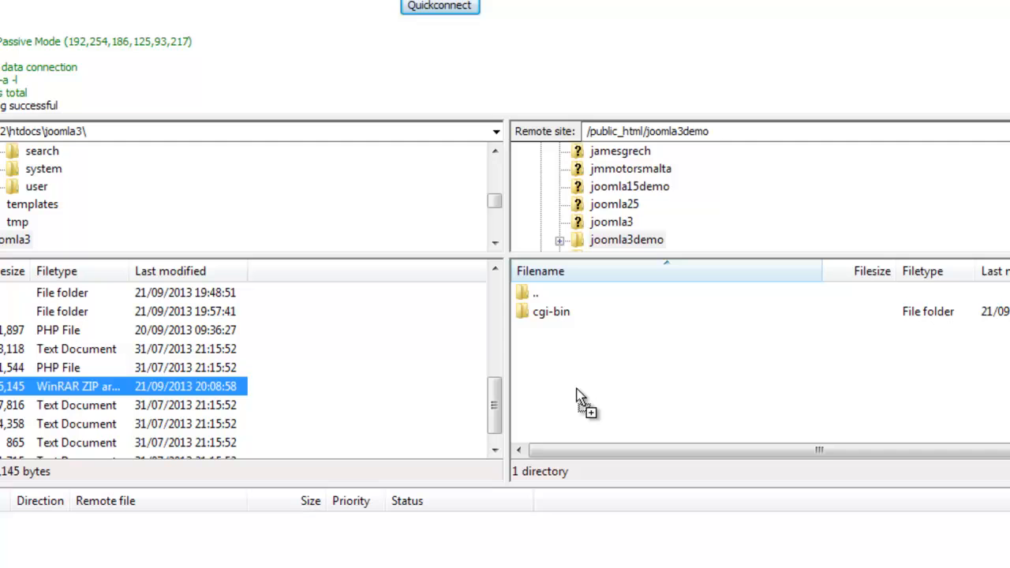
drag(580, 399, 582, 400)
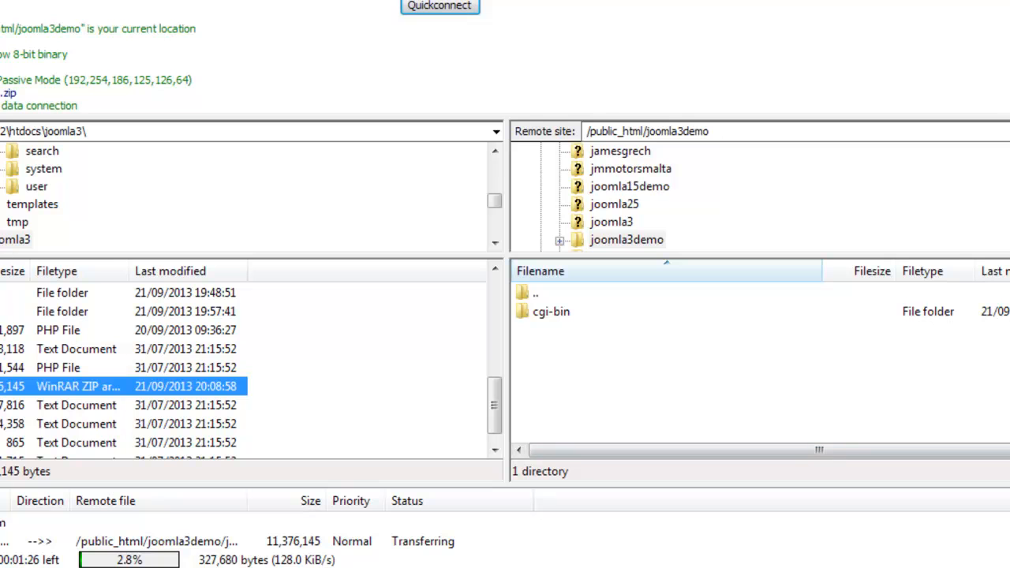
key(F9)
key(F9)
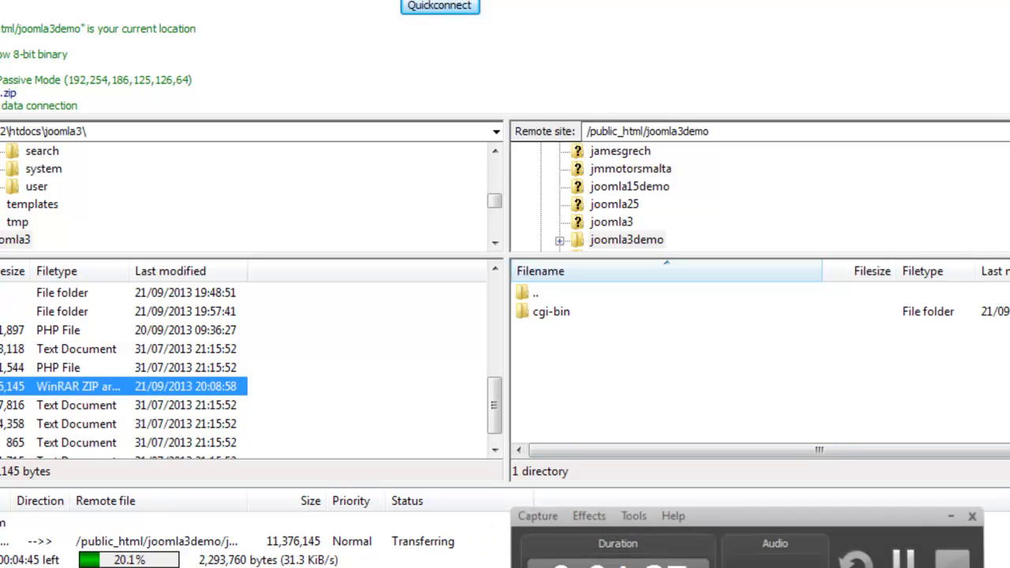
- Switch to Chrome and read the tutorial's instructions on FTP connection settings and uploading the Joomla files
click(48, 566)
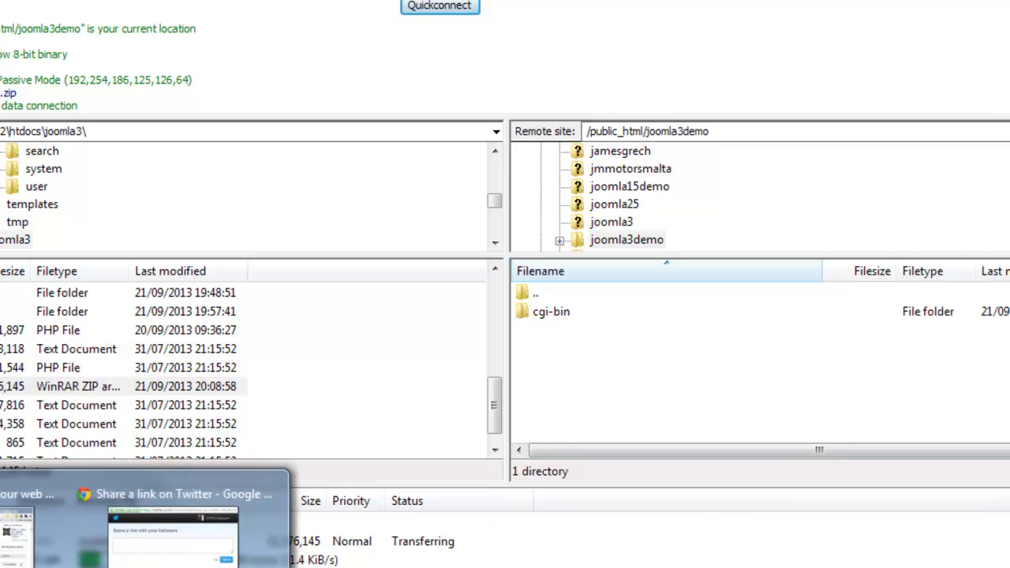
click(33, 530)
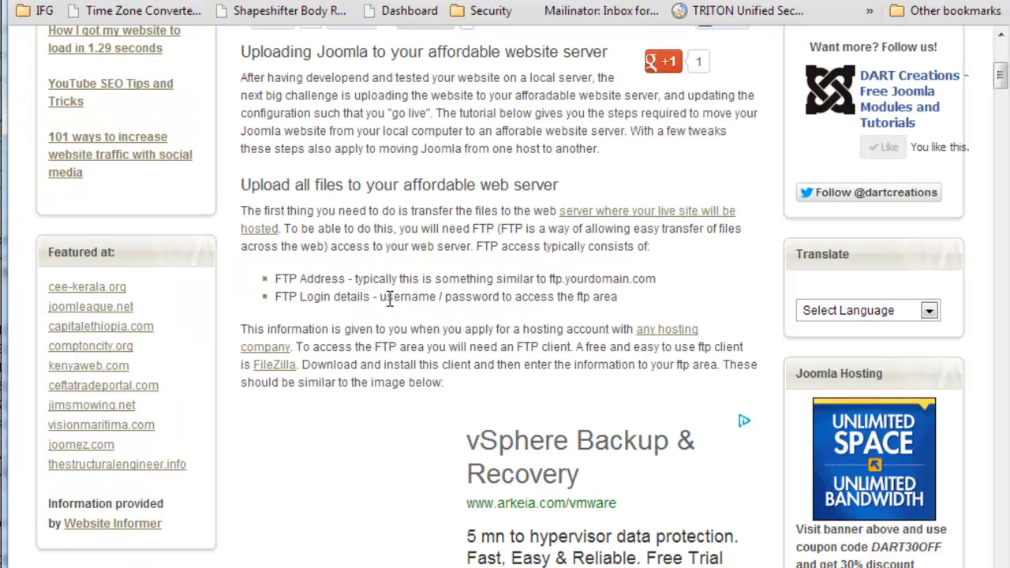
scroll(349, 339, down, 10)
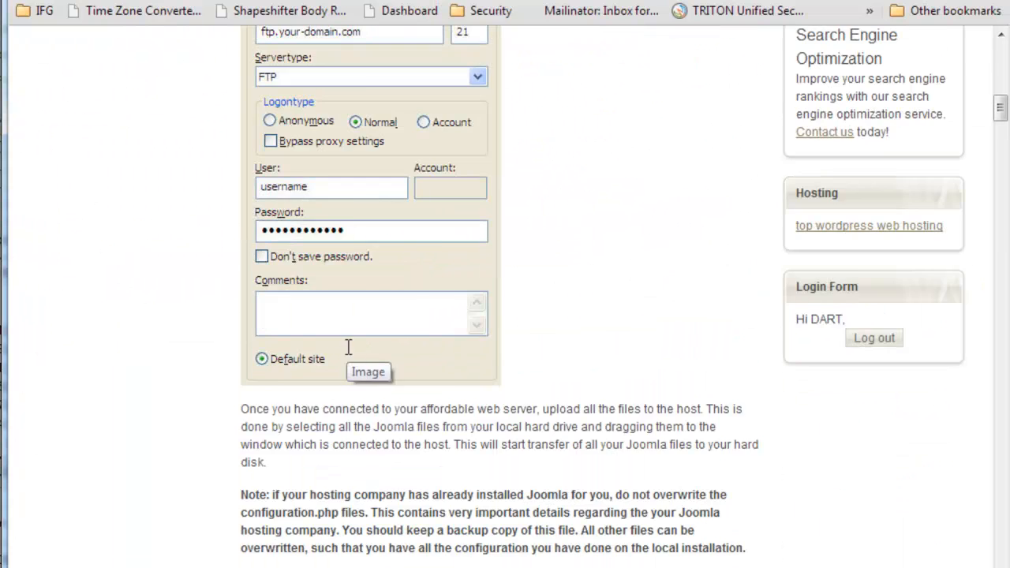
- Check the tutorial's Export / Import the Joomla database section and open the local phpMyAdmin in a new browser tab
drag(240, 387, 492, 391)
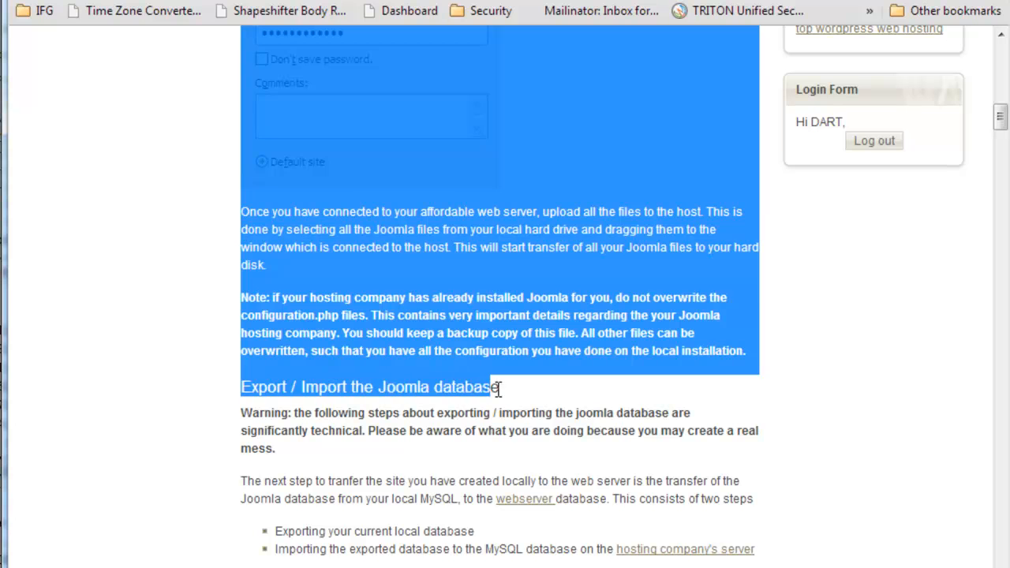
click(513, 390)
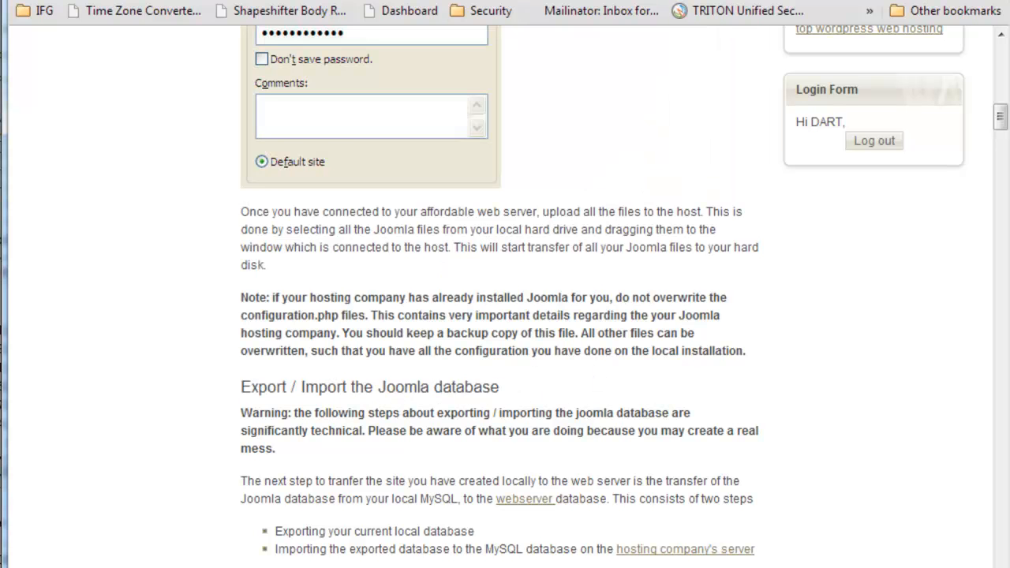
key(ctrl+t)
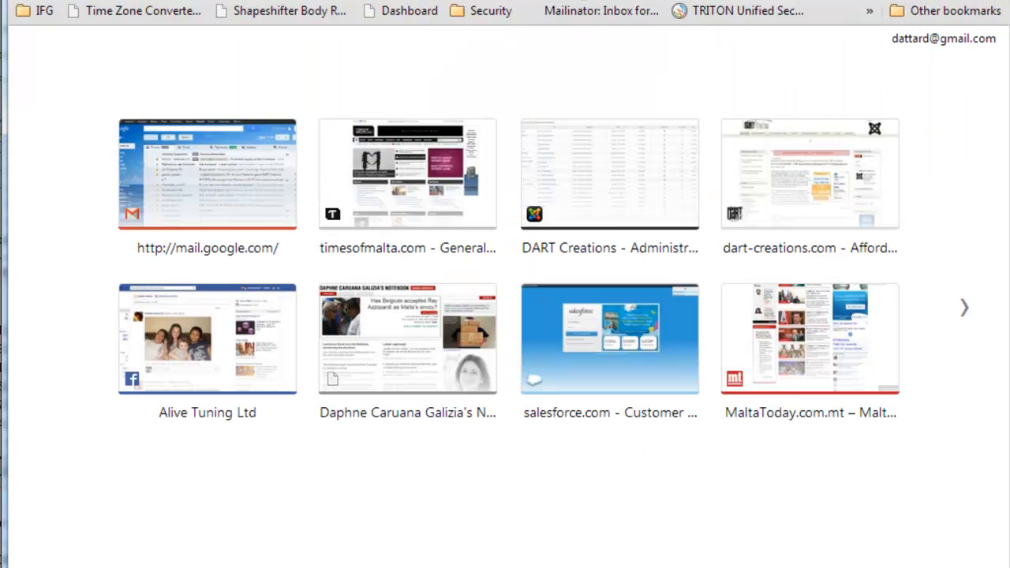
text(http://loc)
key(Right)
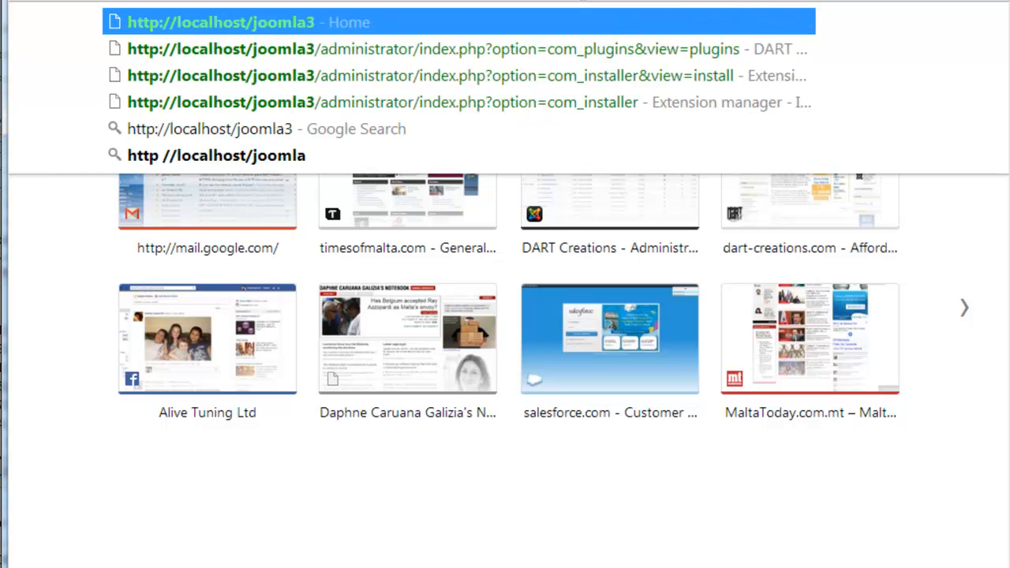
key(BackSpace)
key(BackSpace)
key(BackSpace)
key(BackSpace)
key(BackSpace)
key(BackSpace)
key(BackSpace)
text(phpmy)
key(Down)
key(Return)
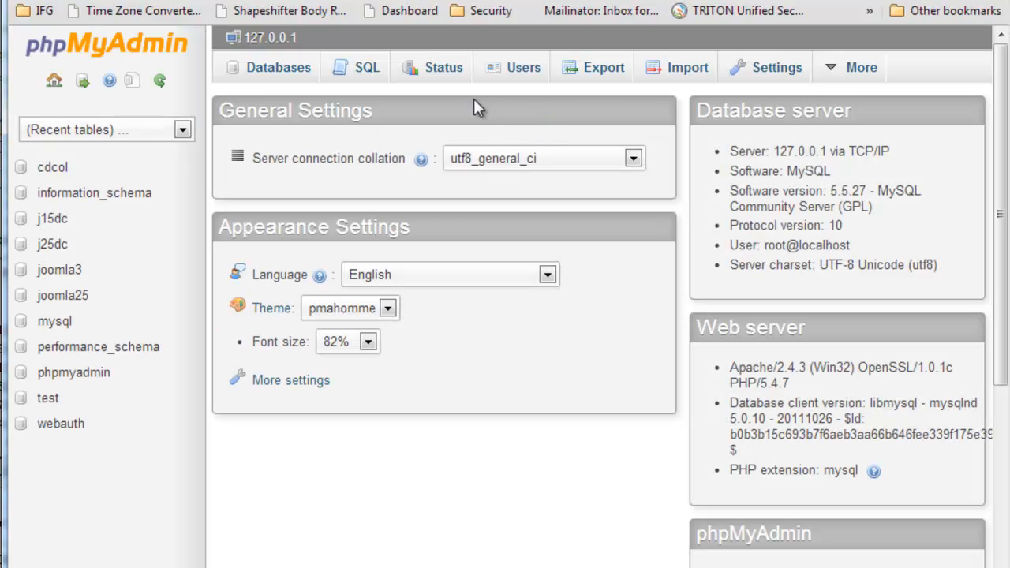
click(602, 70)
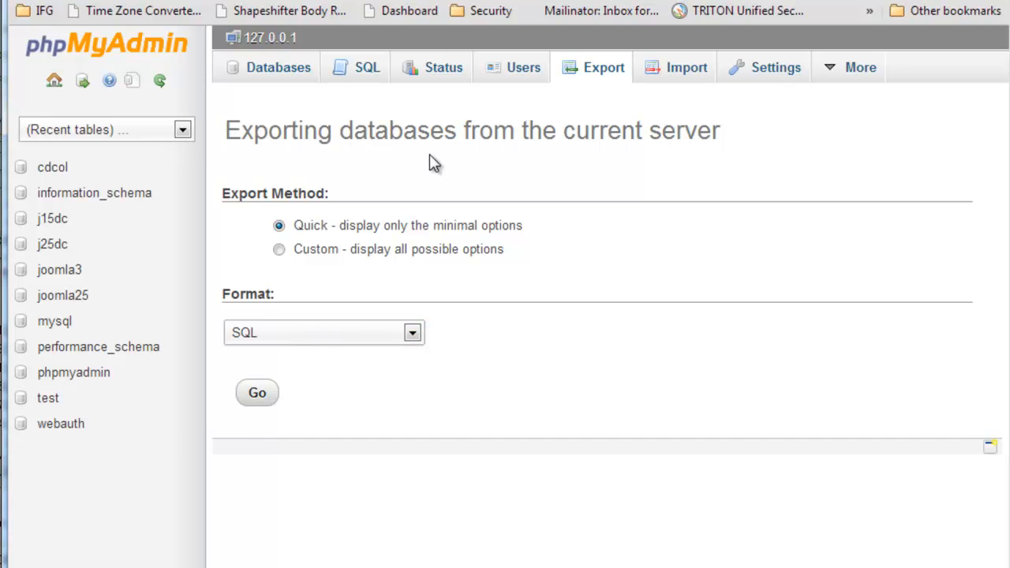
click(366, 72)
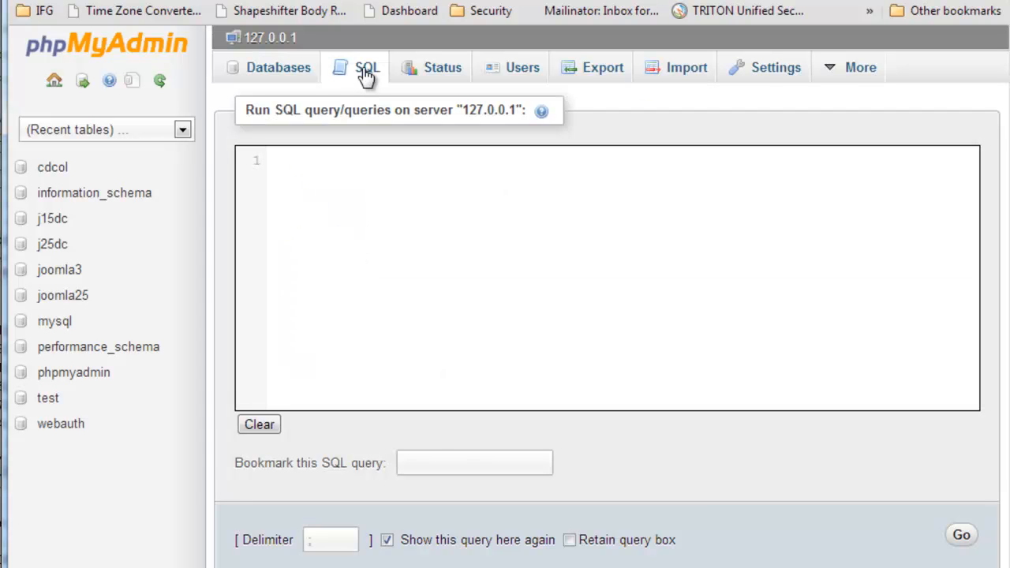
click(280, 69)
click(138, 133)
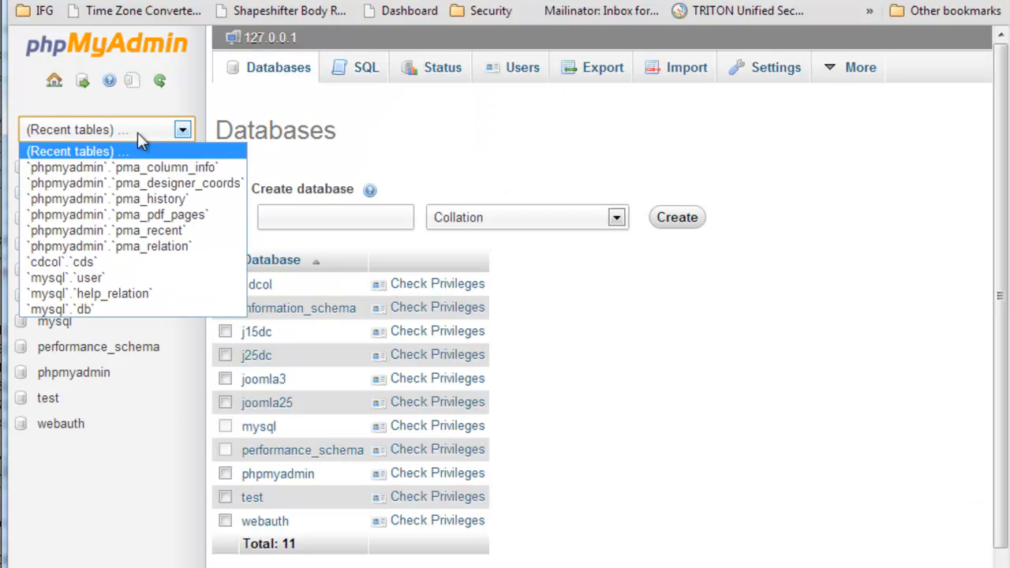
click(112, 126)
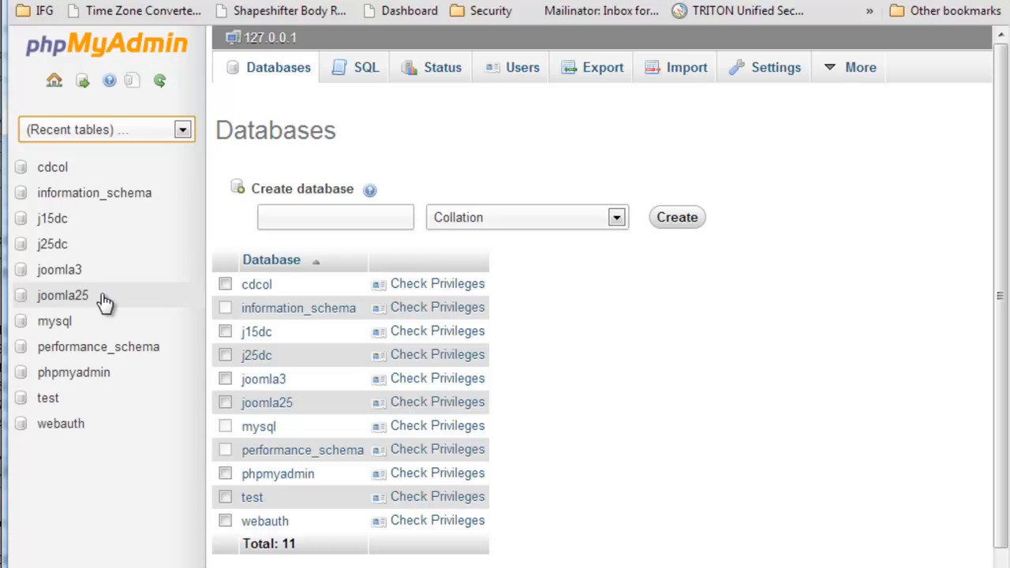
- Export the local joomla3 database with the Quick method in SQL format, downloading it as joomla3.sql
click(60, 272)
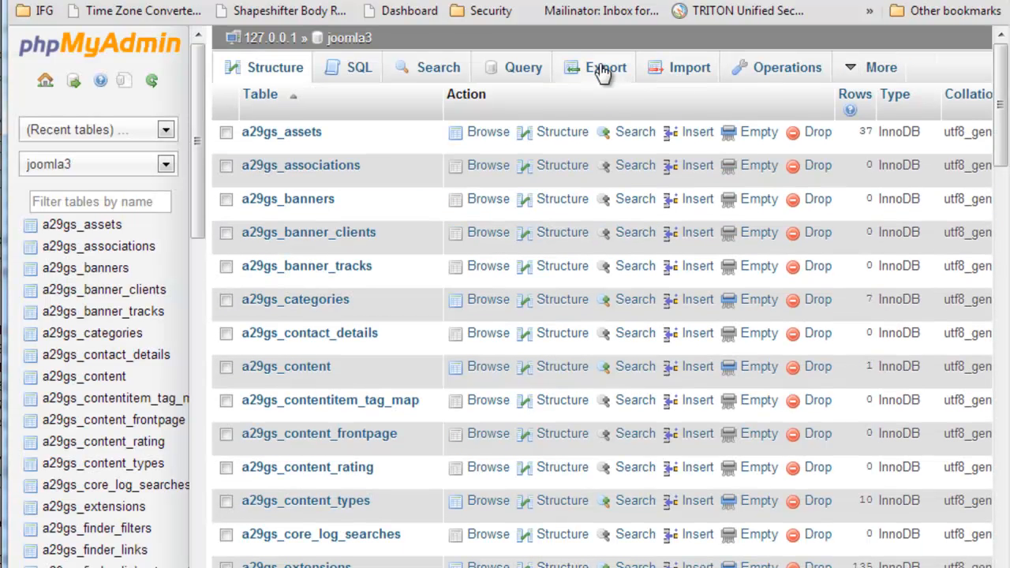
click(603, 72)
click(260, 397)
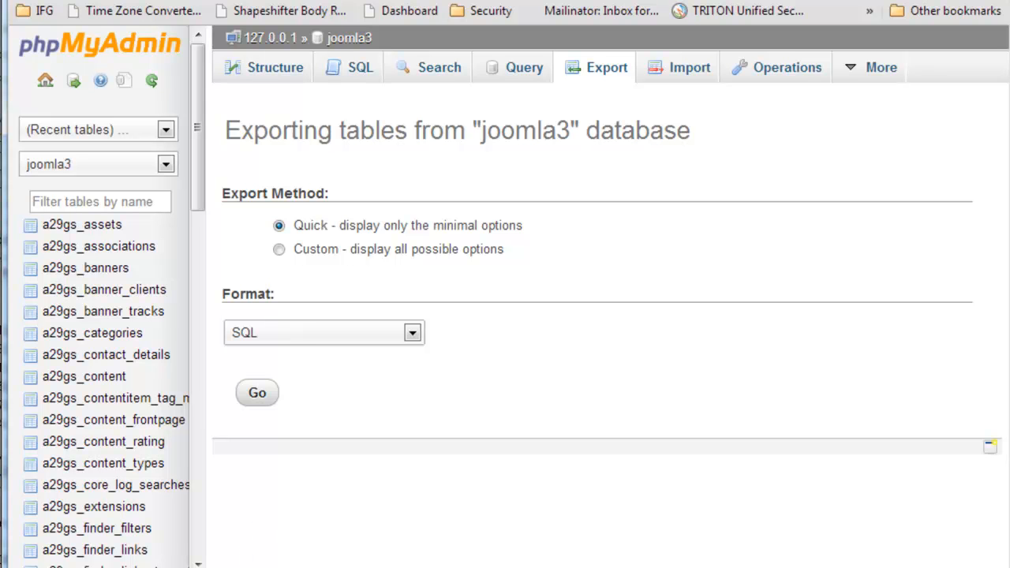
click(217, 567)
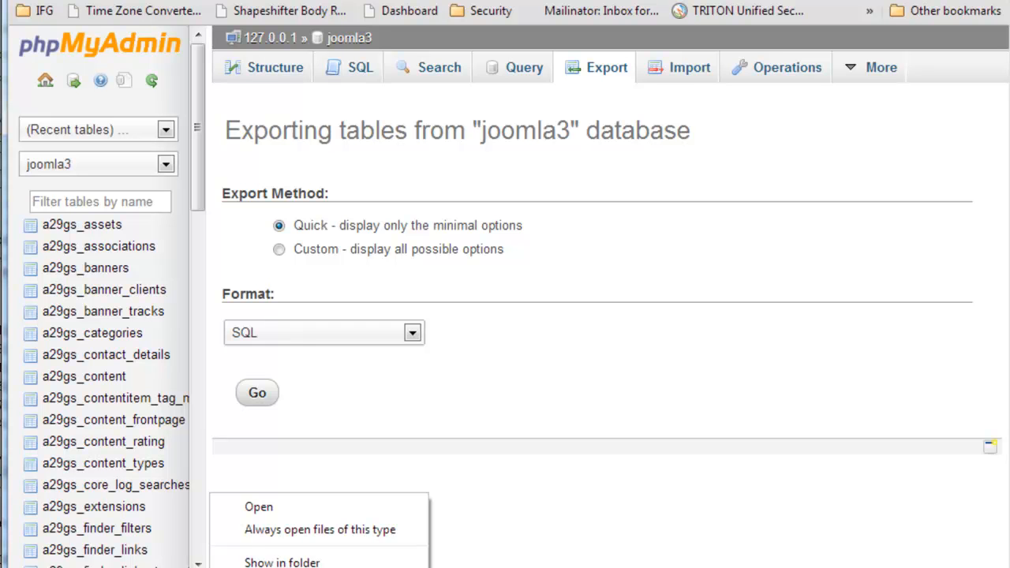
click(487, 536)
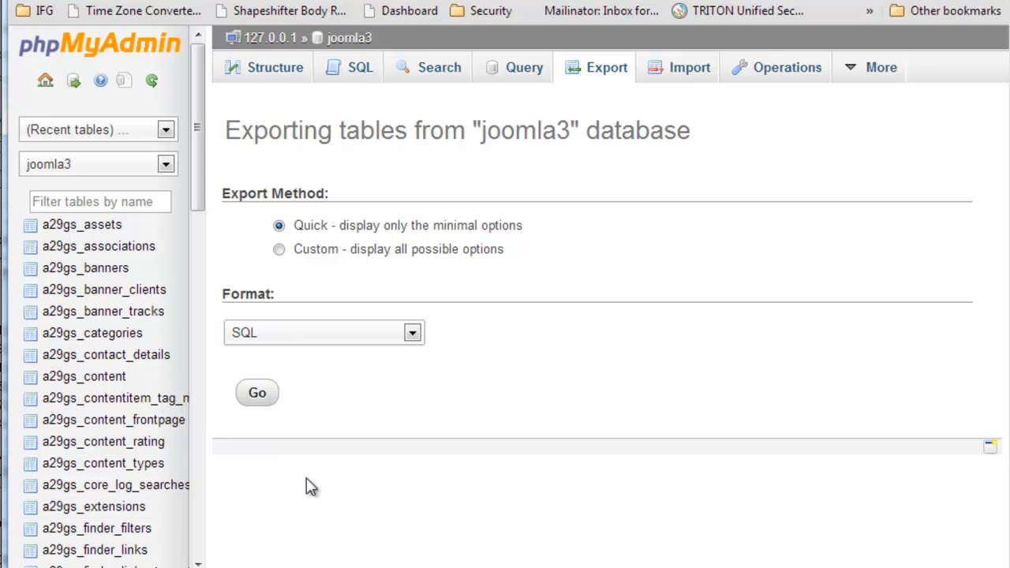
mouse_move(66, 567)
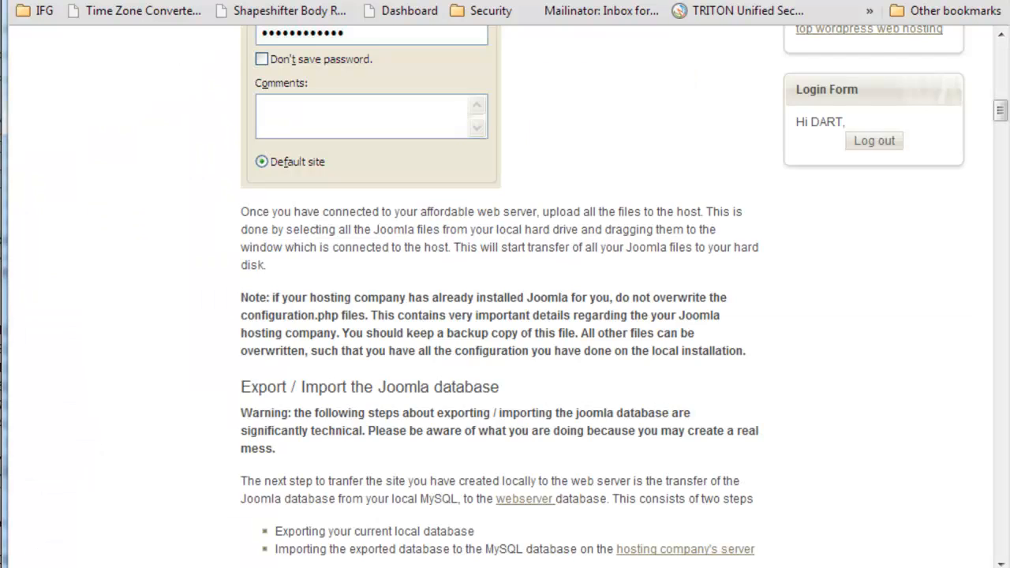
- Return to the upload tutorial and read its sections on exporting the local Joomla database and importing it to the hosting MySQL database
scroll(384, 348, down, 1)
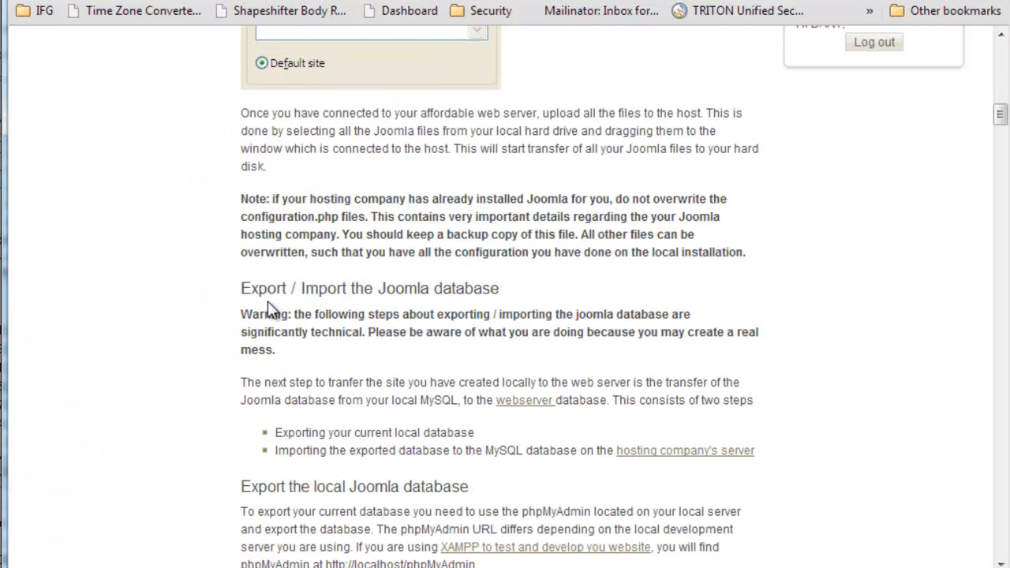
scroll(271, 309, down, 1)
scroll(275, 305, down, 1)
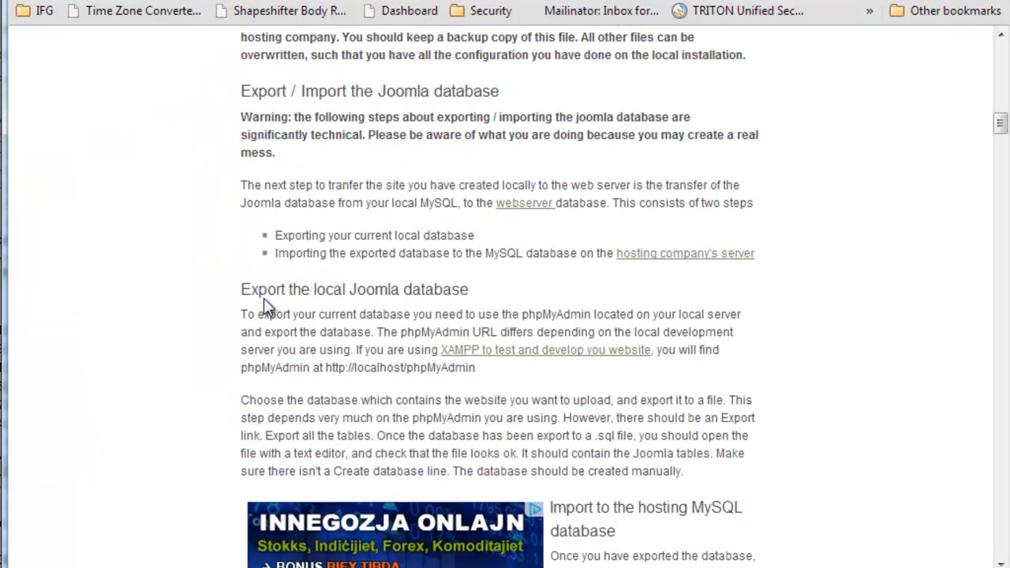
drag(270, 289, 314, 289)
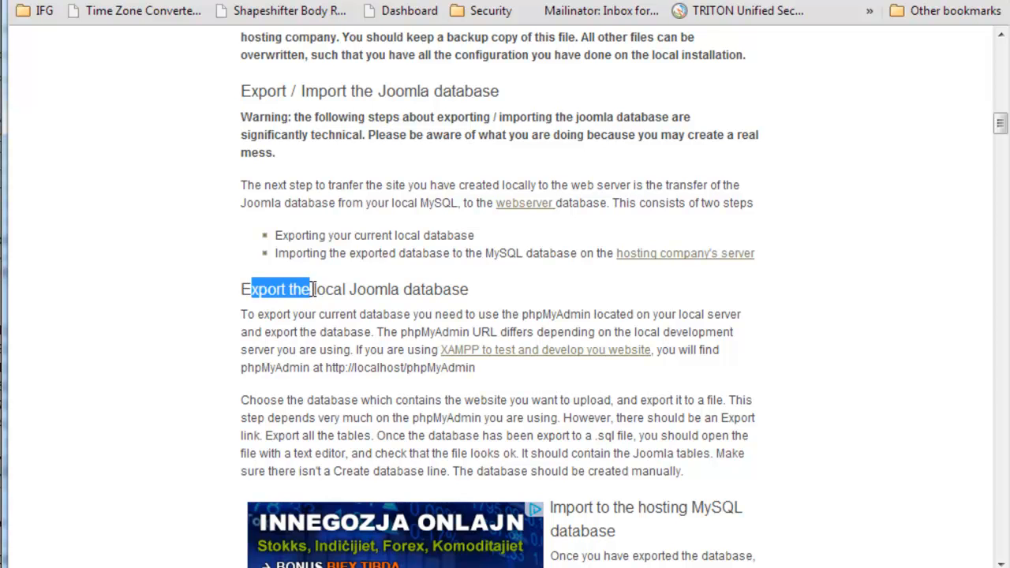
click(293, 320)
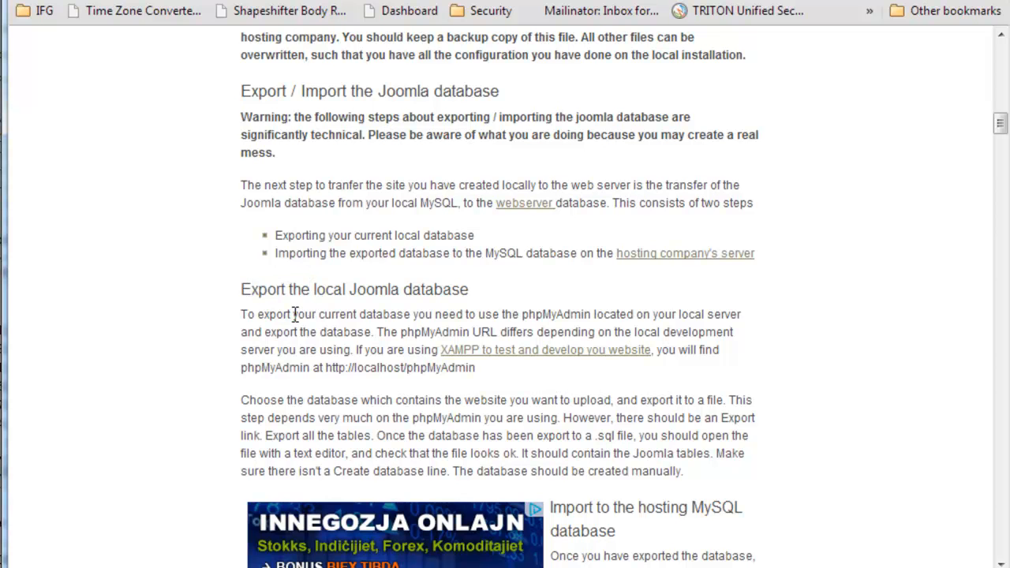
scroll(294, 315, down, 2)
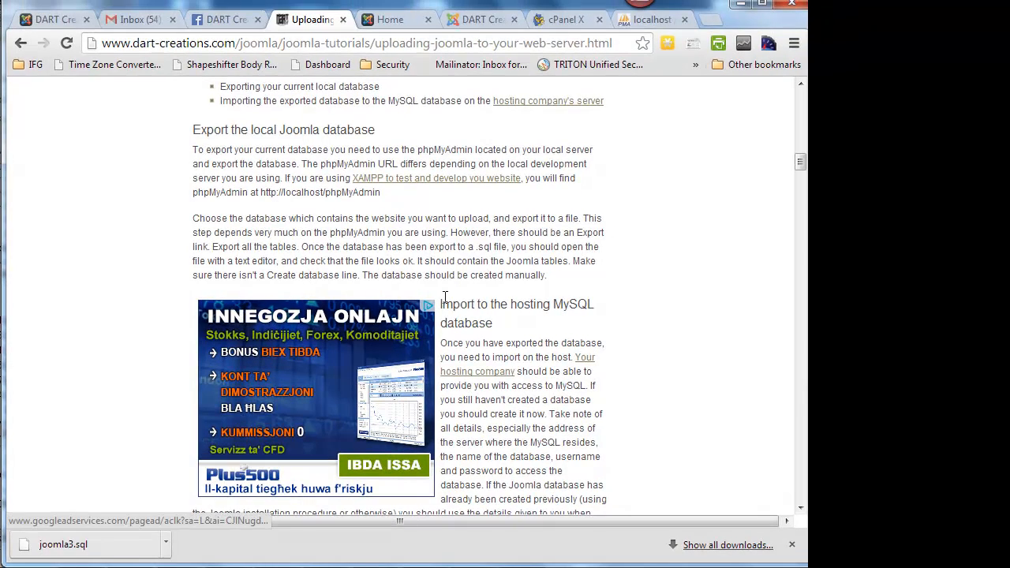
drag(450, 301, 498, 332)
click(499, 332)
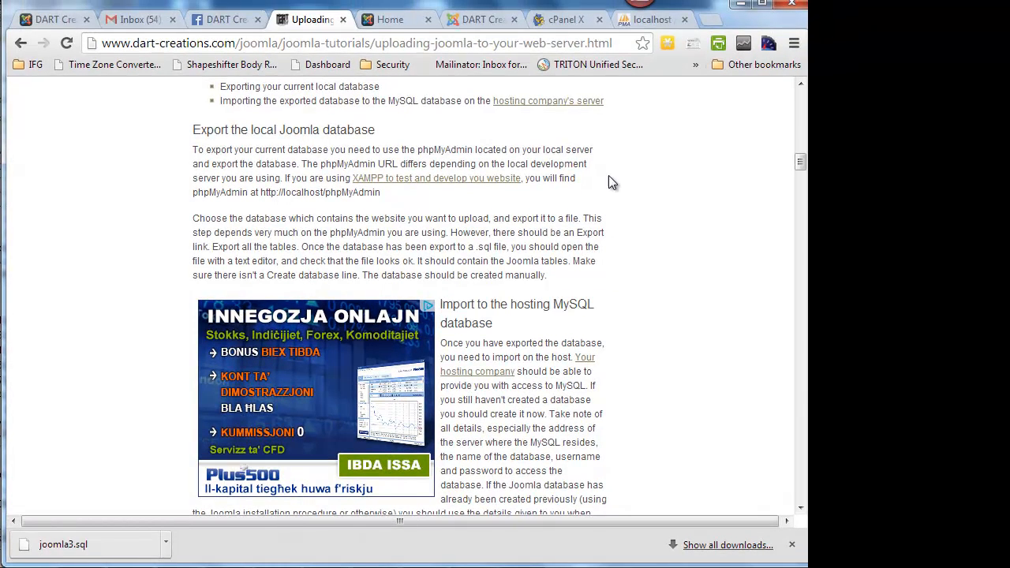
- Go to the home page of the HostGator control panel and open the host's phpMyAdmin
click(560, 21)
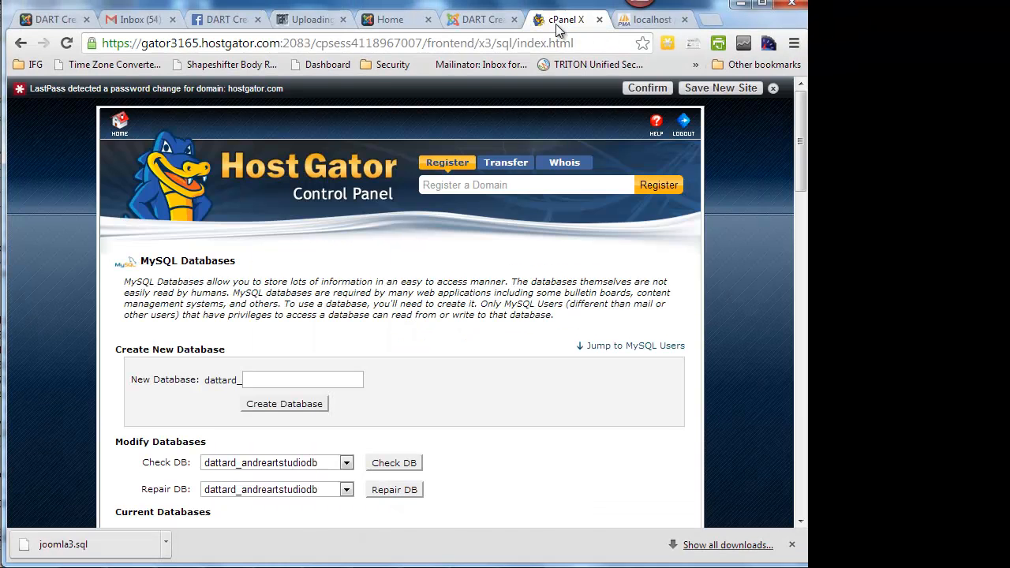
click(118, 123)
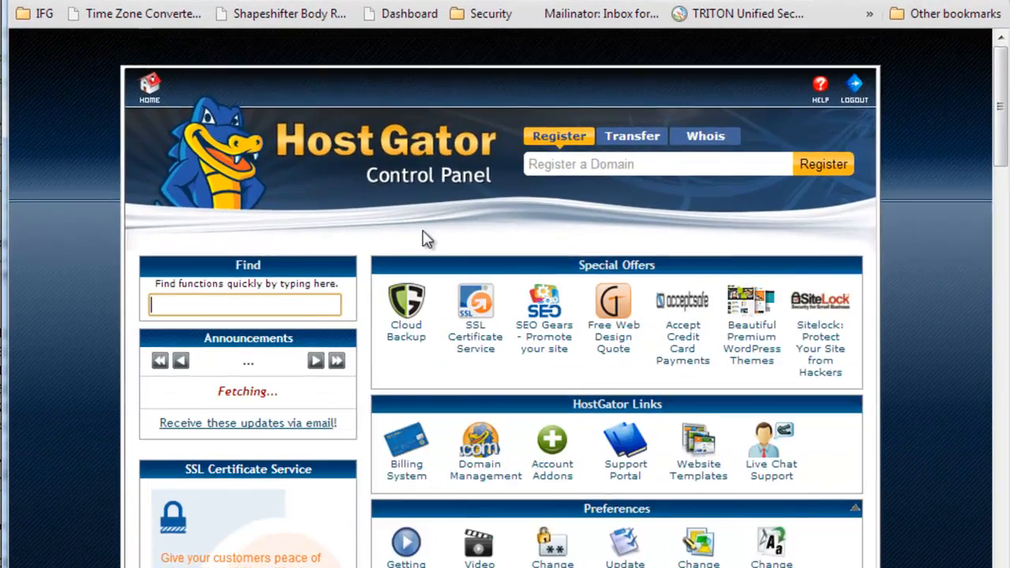
scroll(344, 254, down, 3)
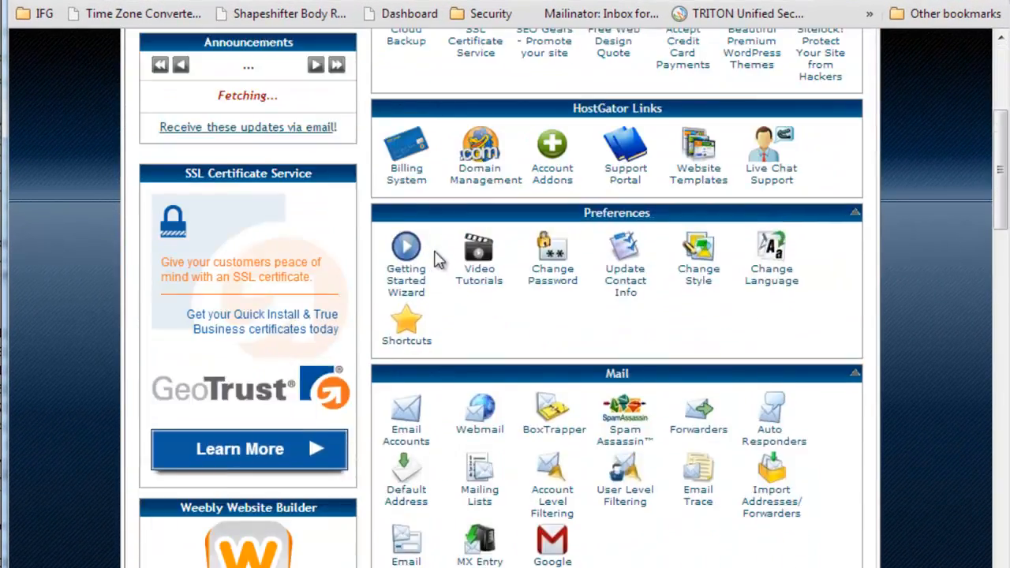
scroll(434, 257, down, 6)
scroll(581, 300, down, 4)
scroll(521, 418, down, 1)
scroll(521, 418, down, 1)
click(561, 464)
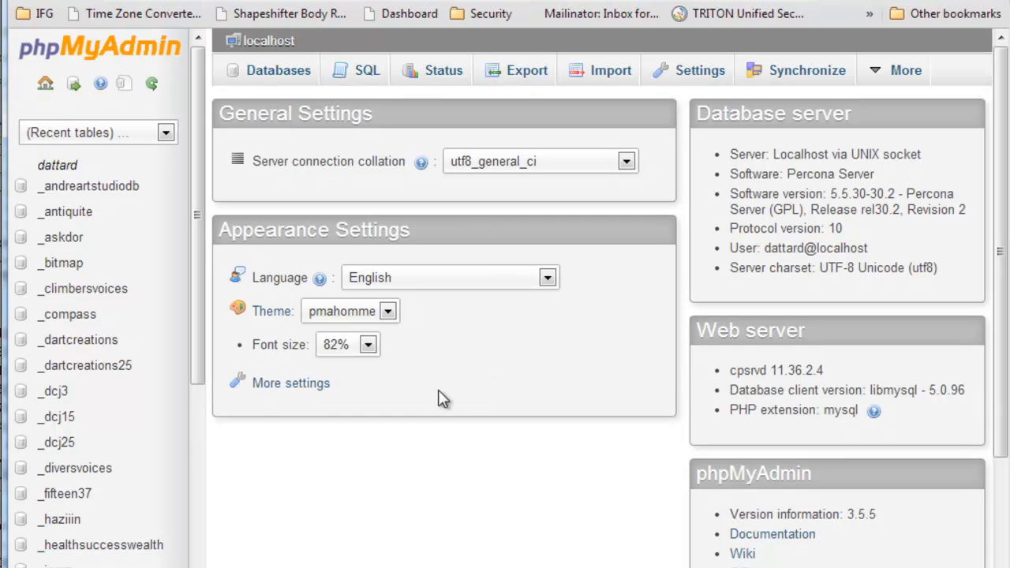
- Choose joomla3.sql from the Downloads folder as the file to import at server level in the host's phpMyAdmin
click(602, 73)
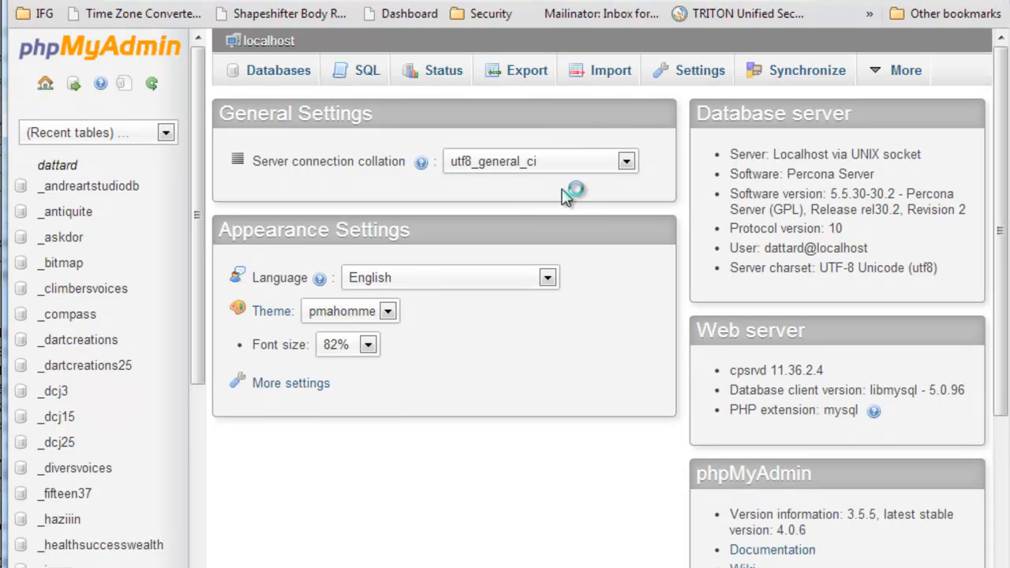
click(410, 273)
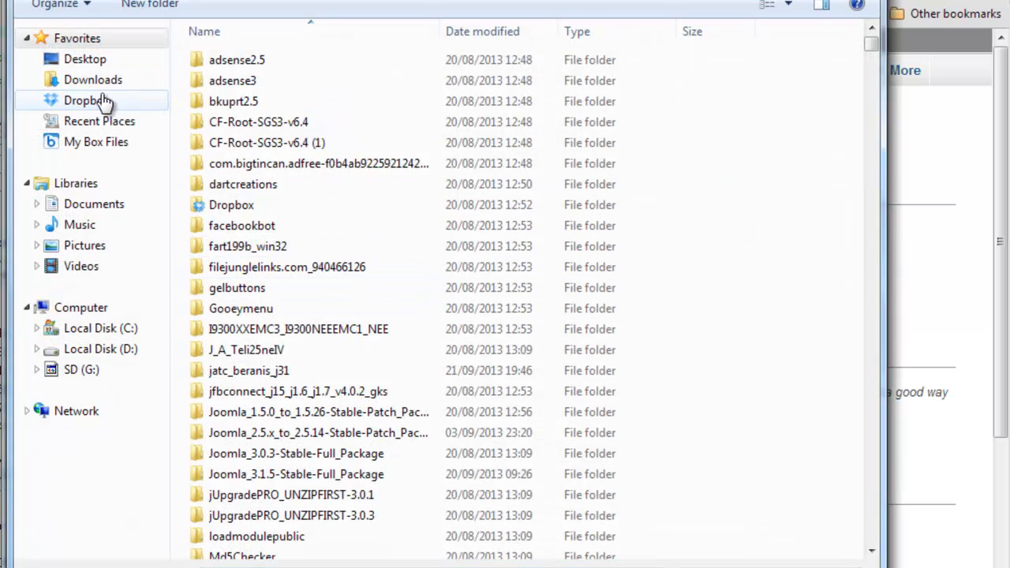
click(71, 80)
click(233, 351)
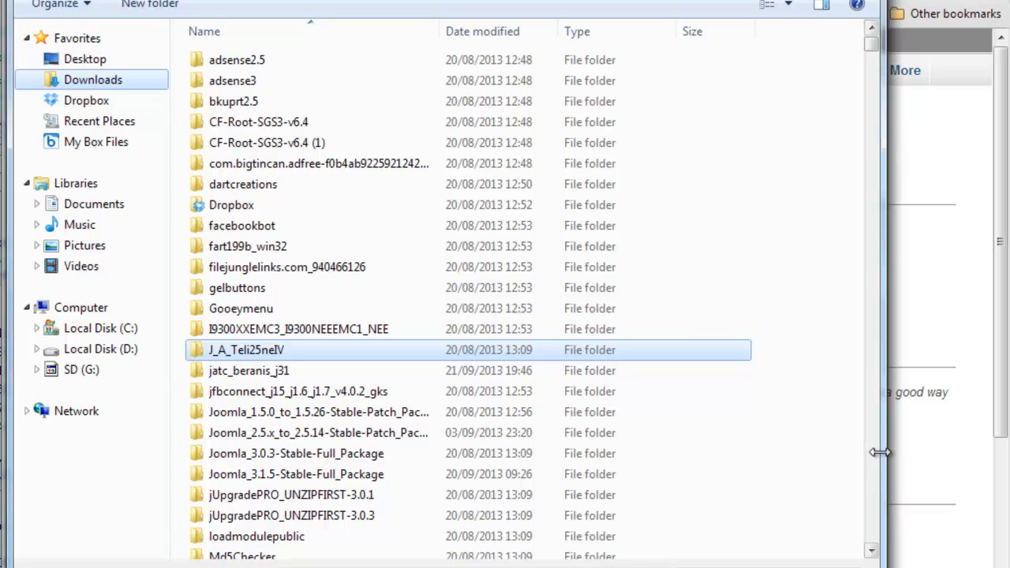
scroll(876, 465, down, 20)
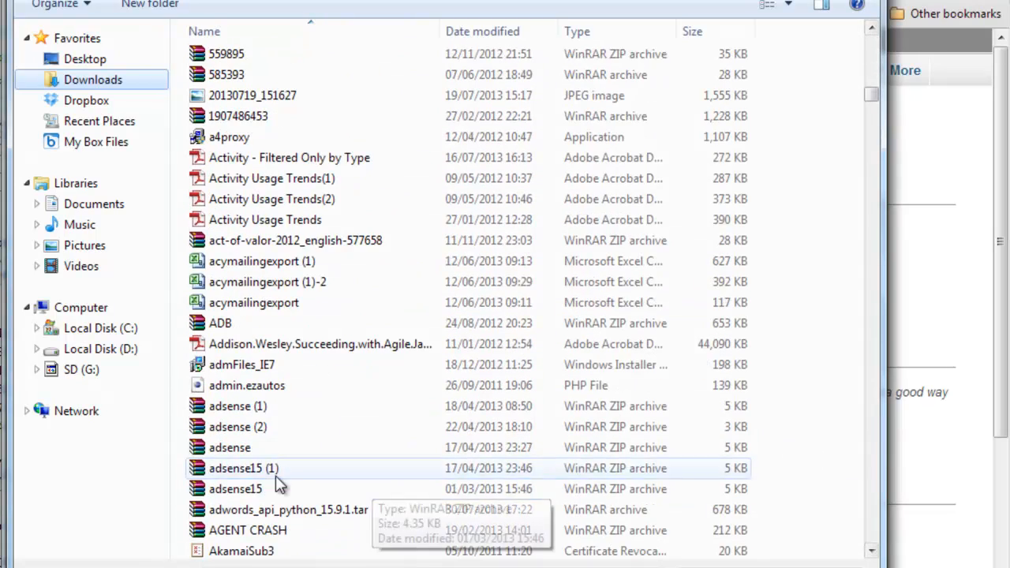
click(255, 473)
text(jo)
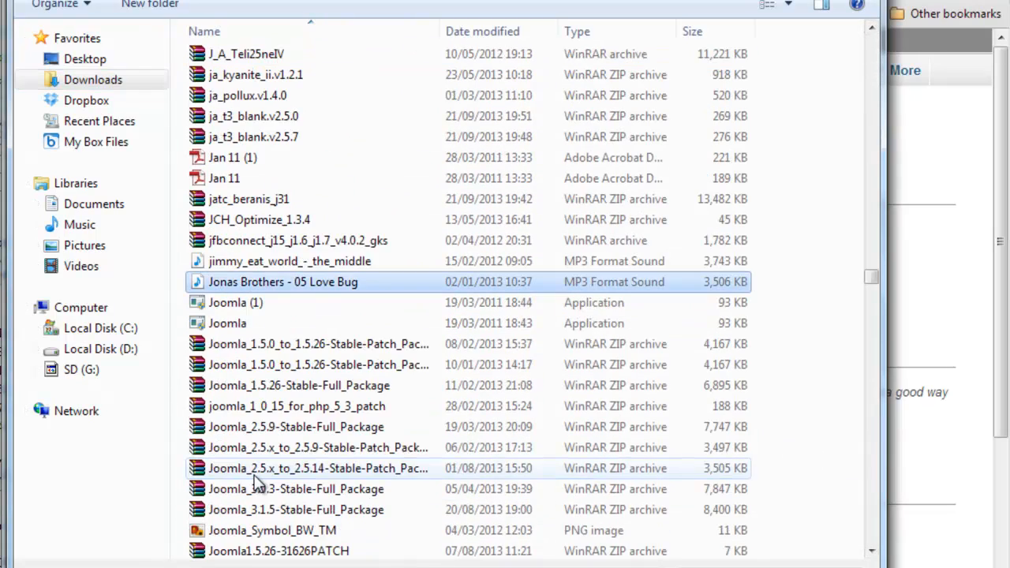
scroll(328, 352, down, 3)
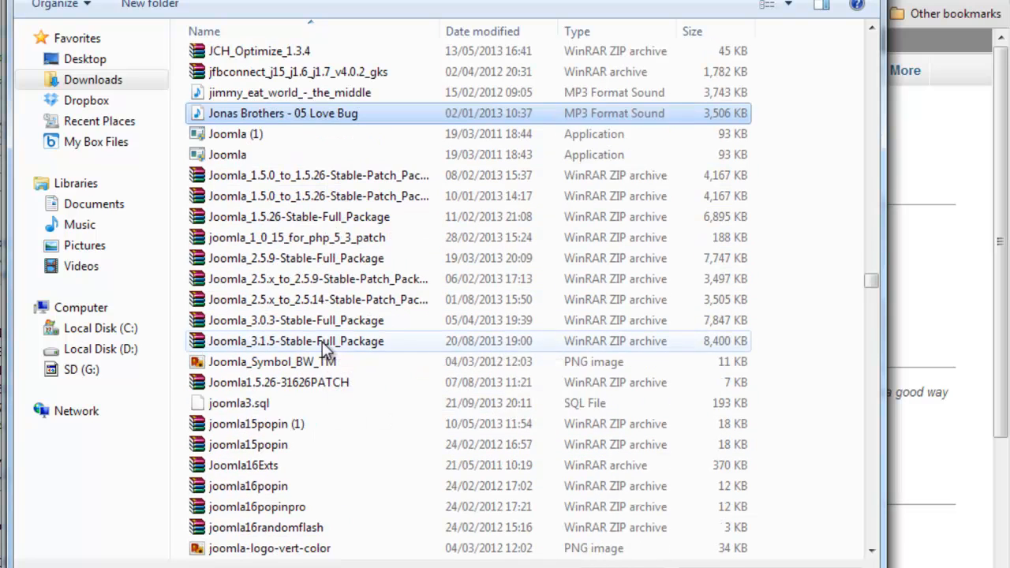
click(252, 406)
click(695, 567)
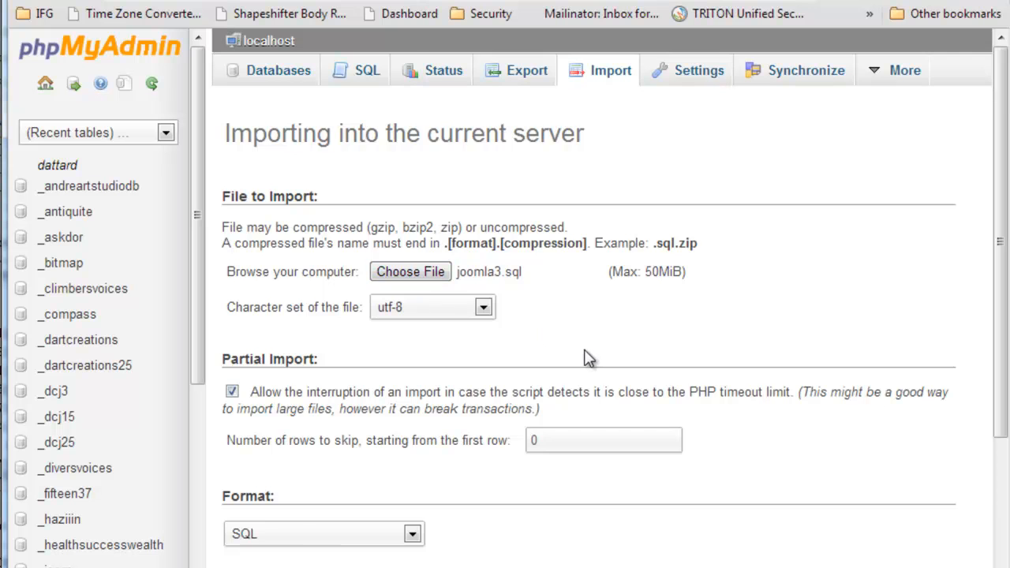
- Try to import joomla3.sql into the current server in SQL format with utf-8 and compatibility mode NONE
scroll(582, 355, down, 3)
scroll(384, 445, up, 1)
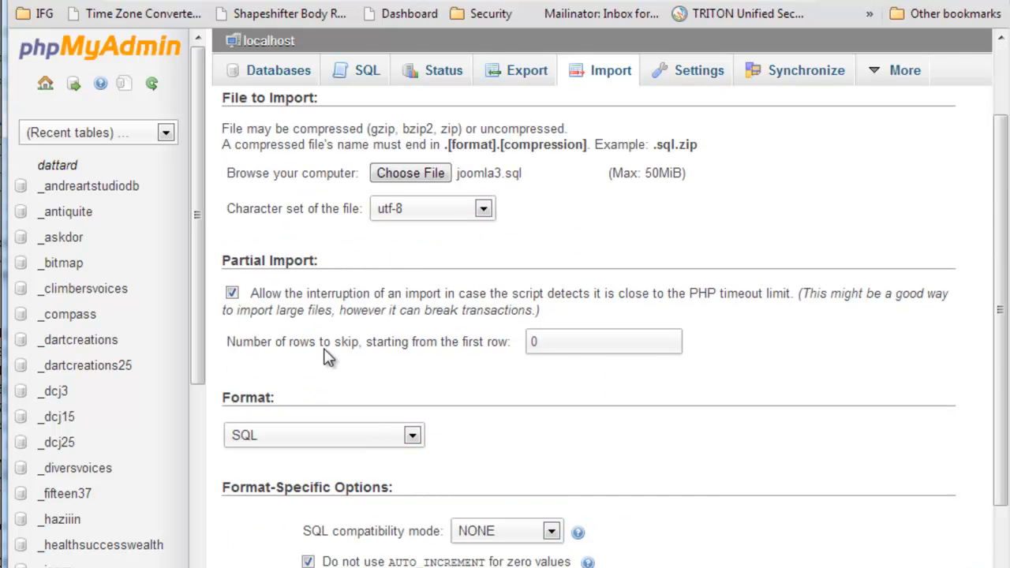
scroll(335, 384, down, 1)
click(307, 464)
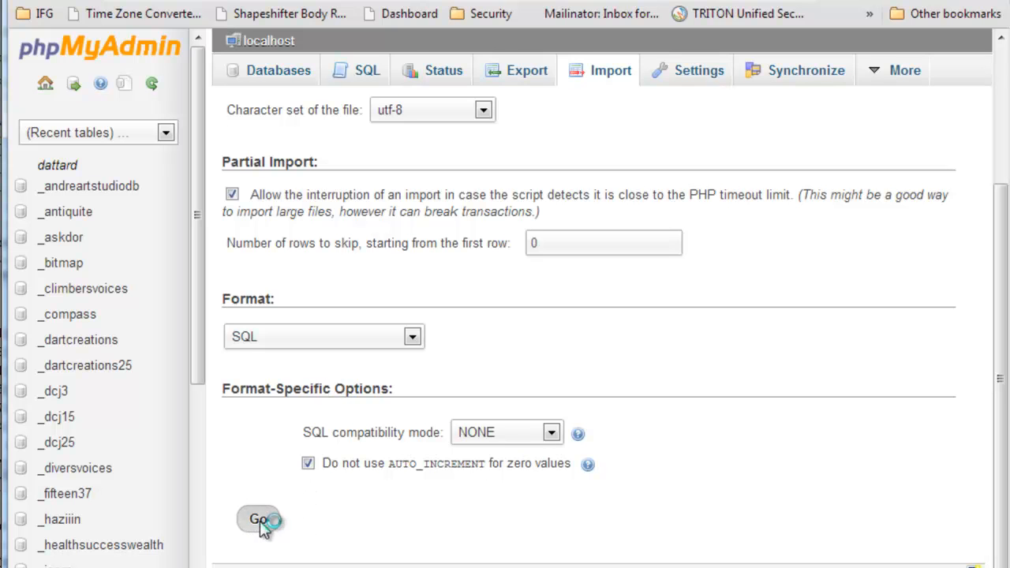
click(259, 529)
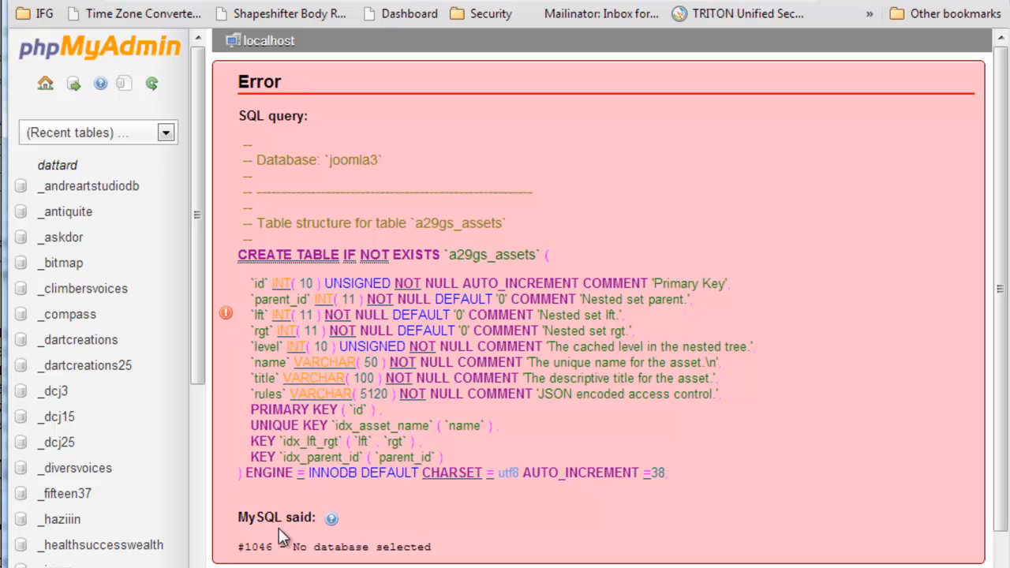
- Select the joomla3demo database in the host's phpMyAdmin and open its import page
drag(237, 552, 426, 547)
click(447, 553)
drag(203, 319, 188, 458)
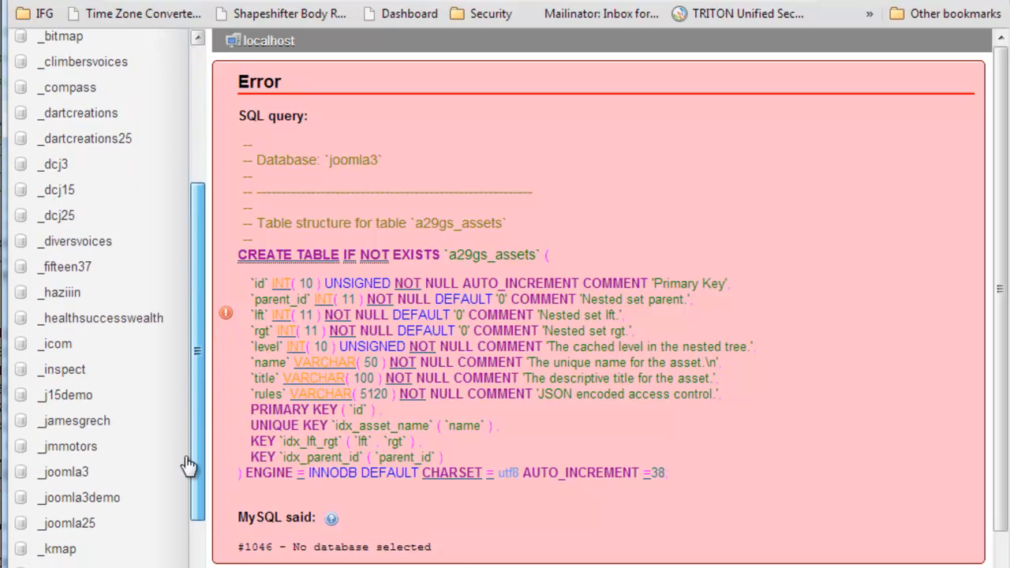
click(94, 495)
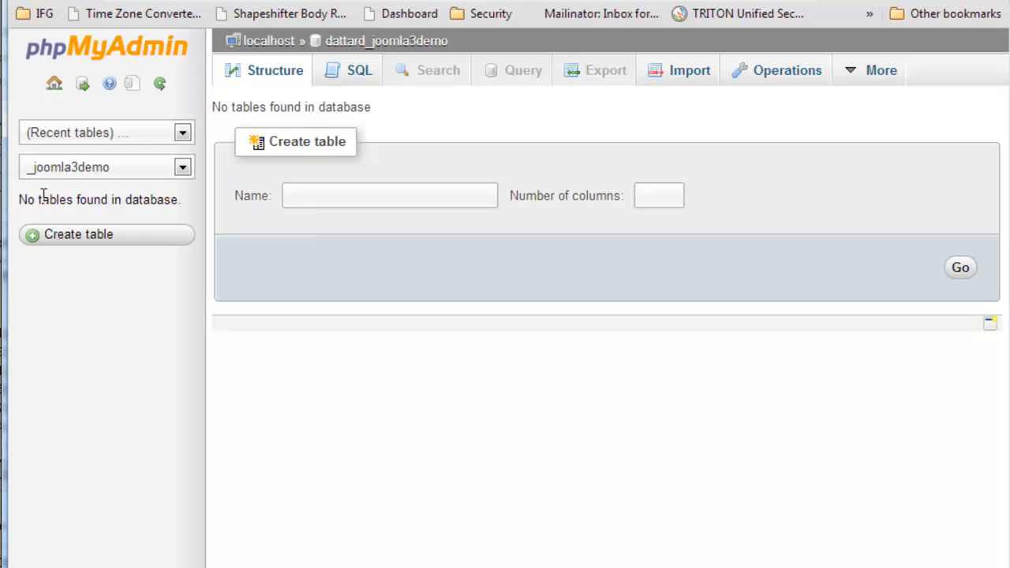
drag(27, 200, 188, 200)
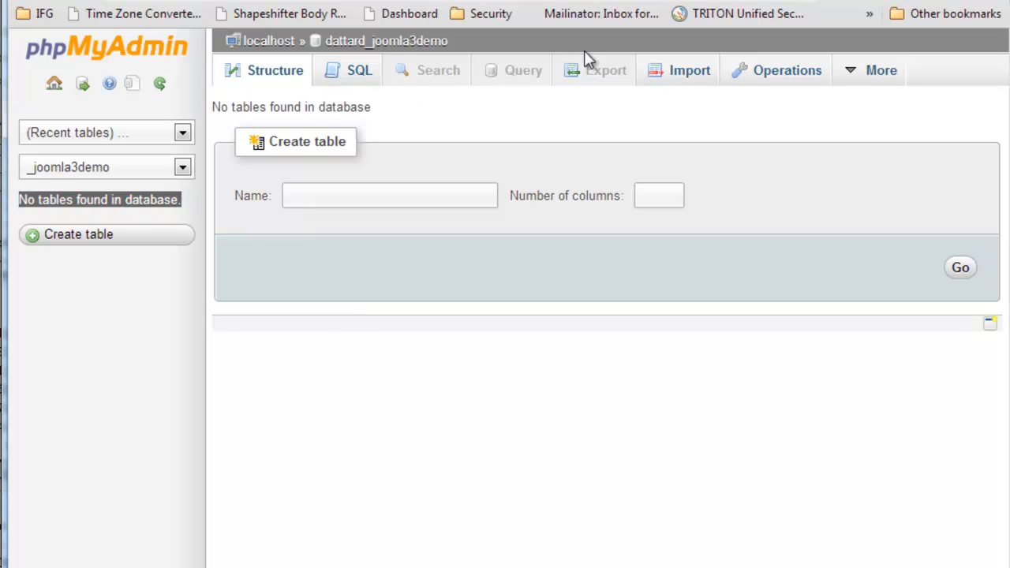
click(675, 75)
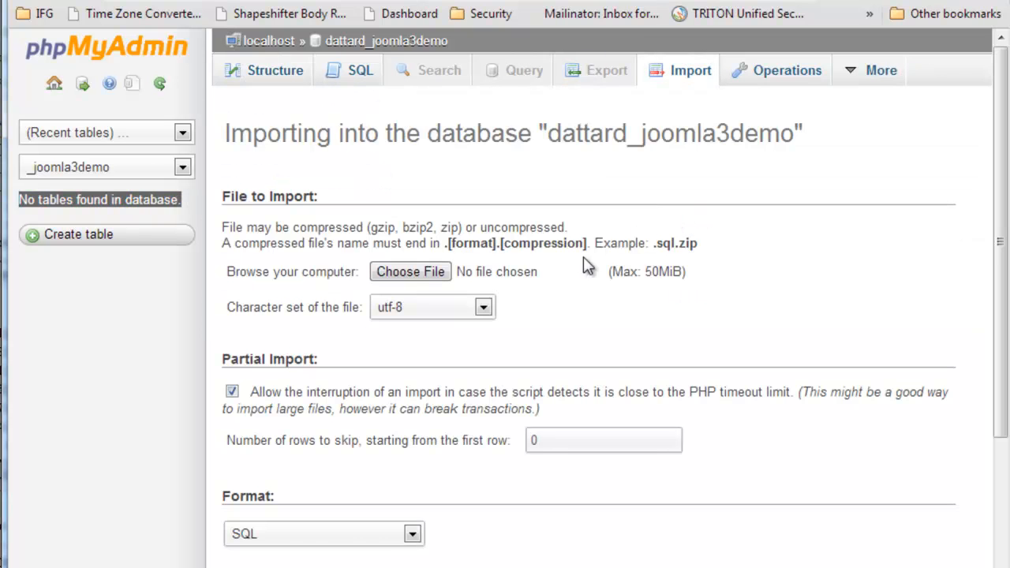
- Choose joomla3.sql as the file to import into the joomla3demo database
click(415, 272)
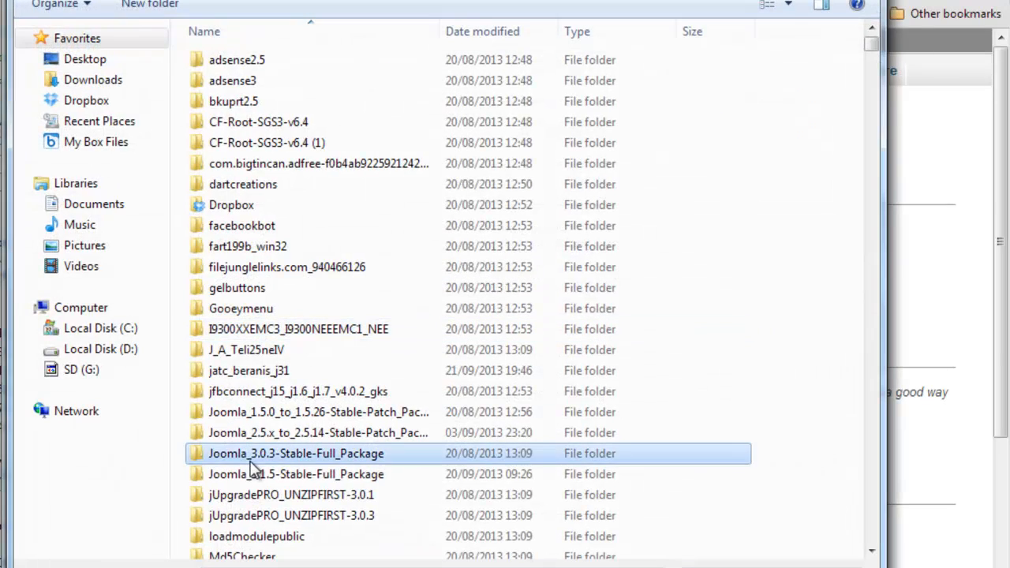
key(Down)
scroll(247, 458, down, 20)
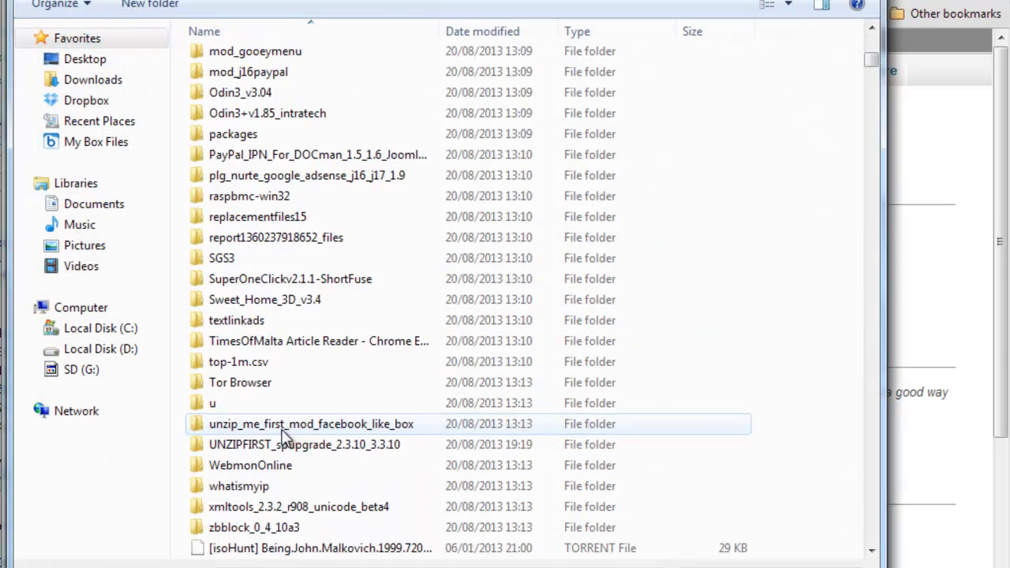
click(242, 467)
text(jo)
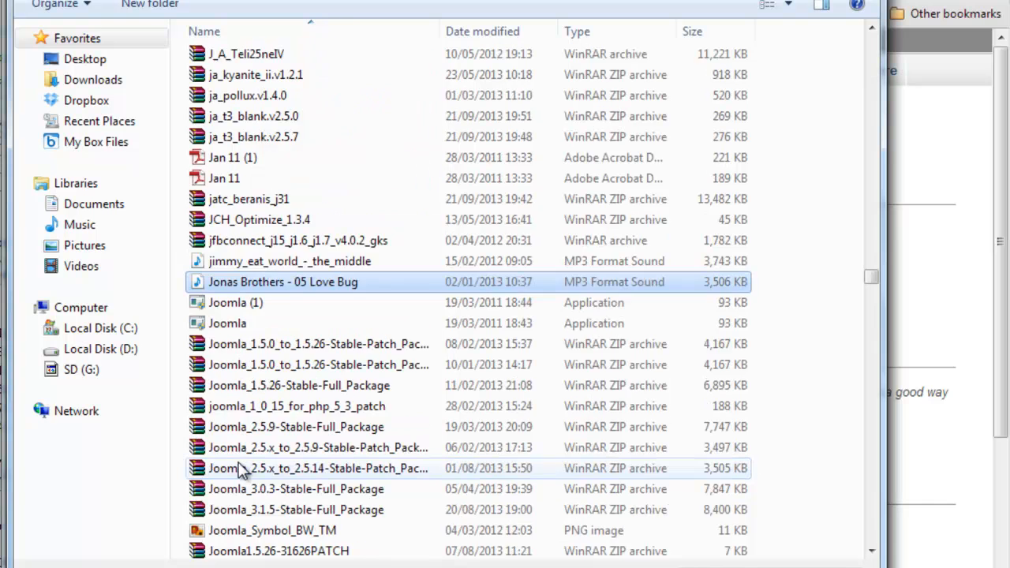
scroll(334, 447, down, 3)
click(227, 402)
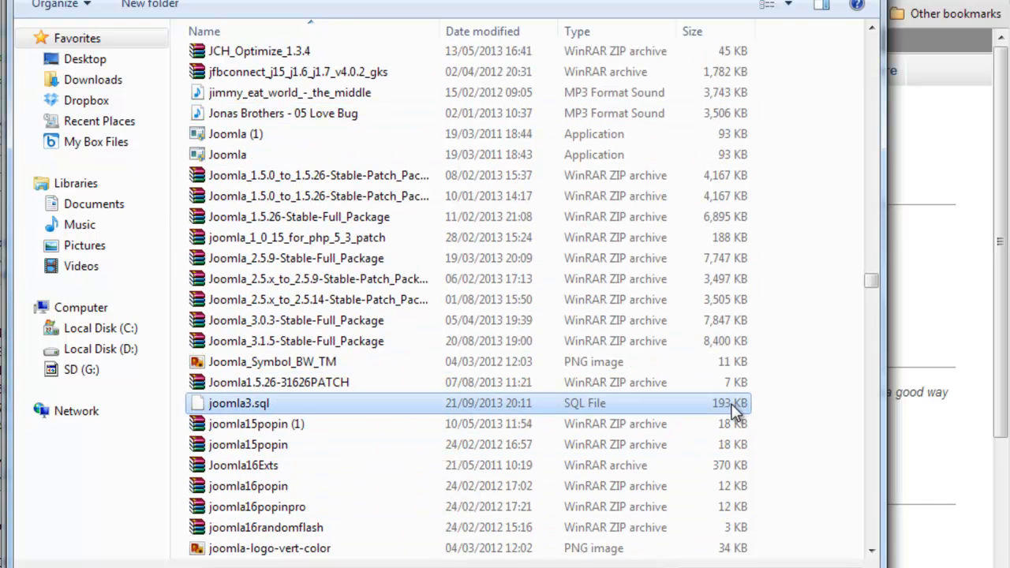
click(734, 567)
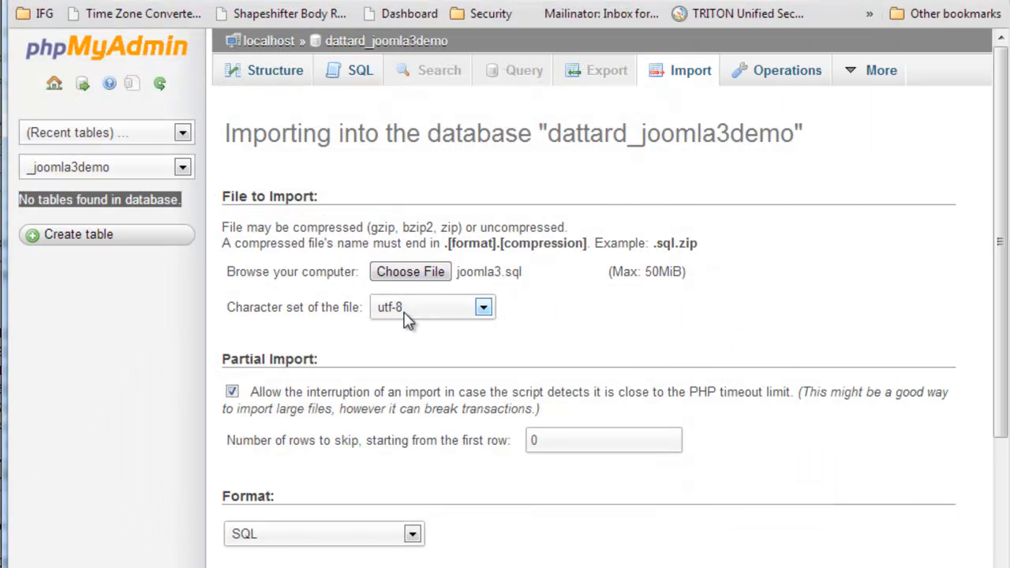
- Import joomla3.sql into the joomla3demo database in SQL format with character set utf-8 and compatibility mode NONE
scroll(416, 445, down, 3)
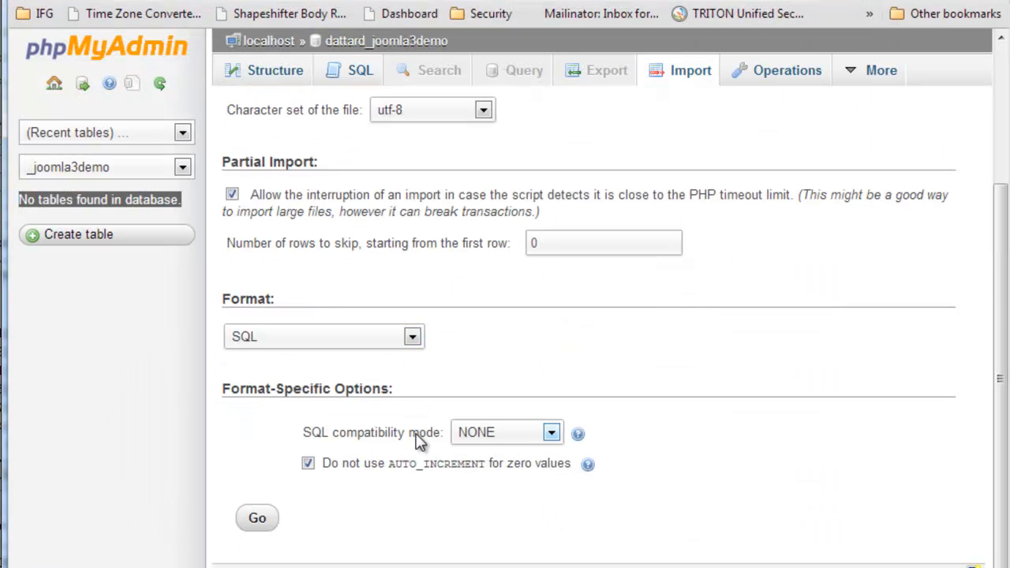
click(332, 338)
click(336, 341)
click(498, 430)
click(497, 429)
scroll(618, 379, up, 3)
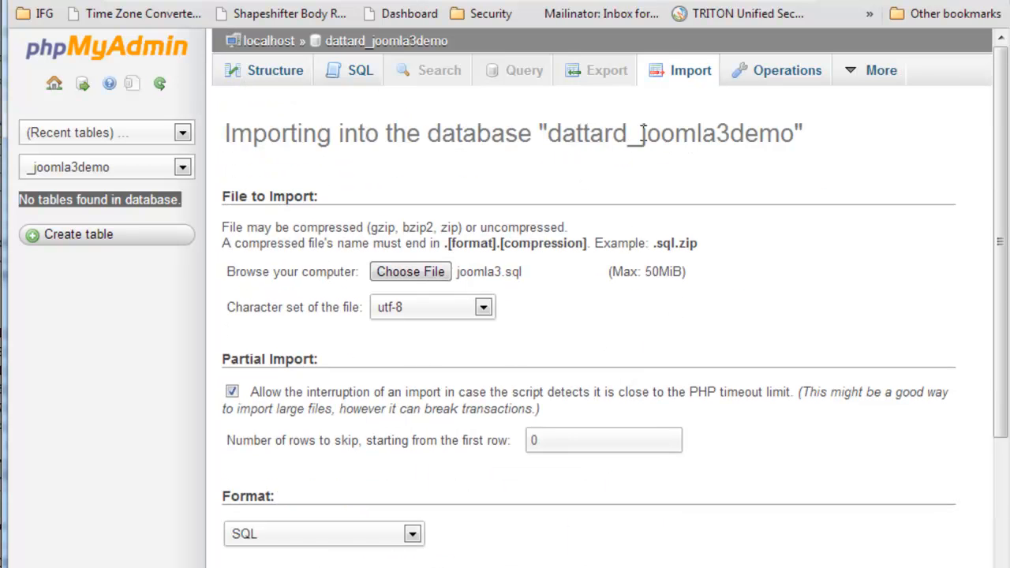
drag(548, 136, 821, 136)
click(826, 150)
scroll(746, 264, down, 3)
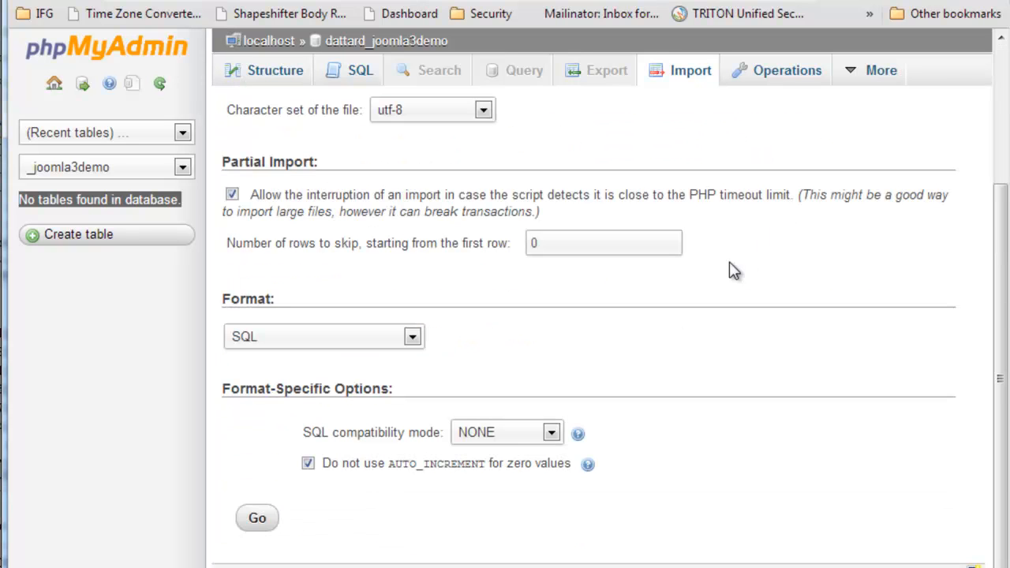
click(257, 519)
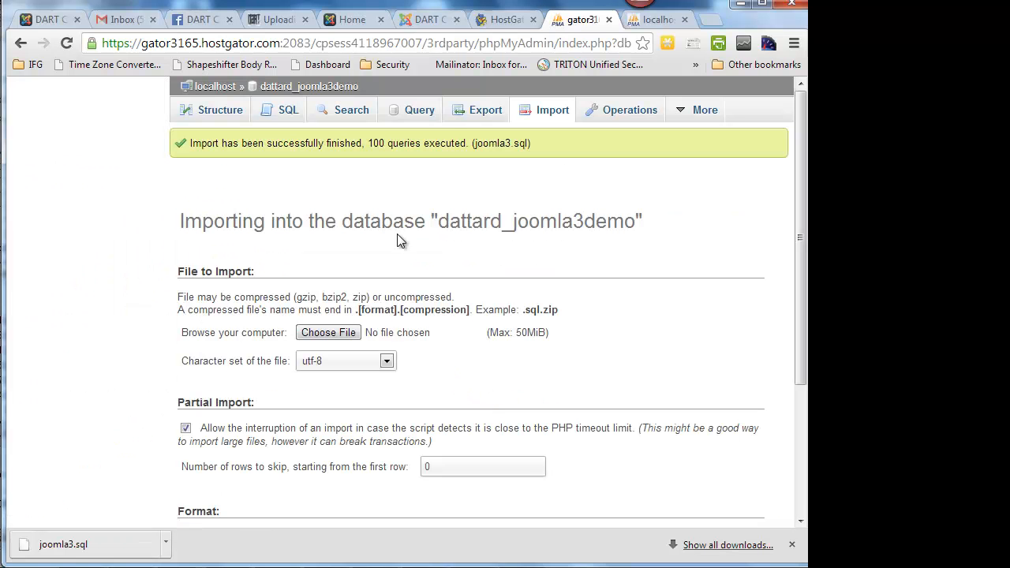
- Check the import message and browse the rows of the imported a29gs_content table
drag(436, 141, 456, 143)
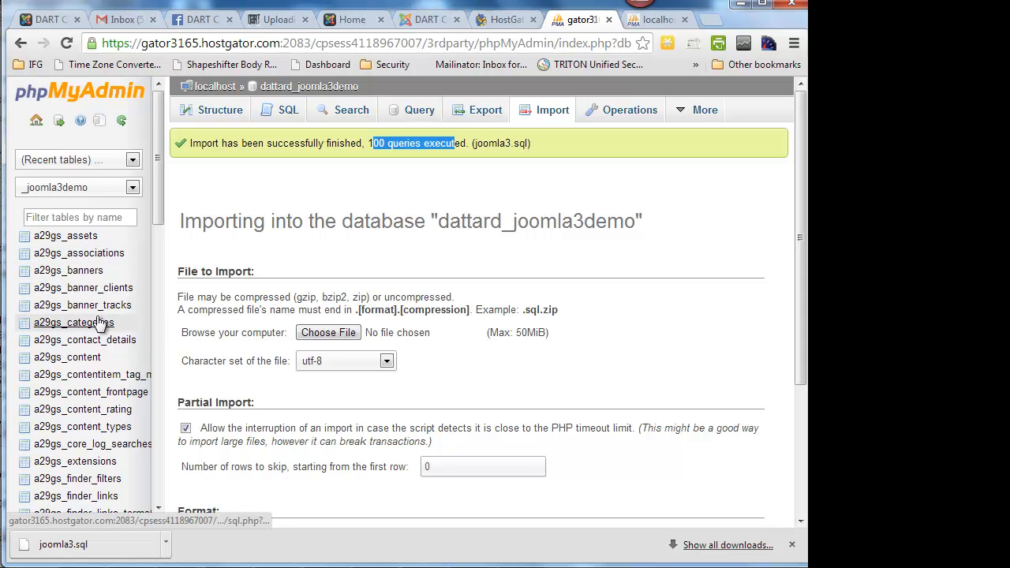
click(78, 359)
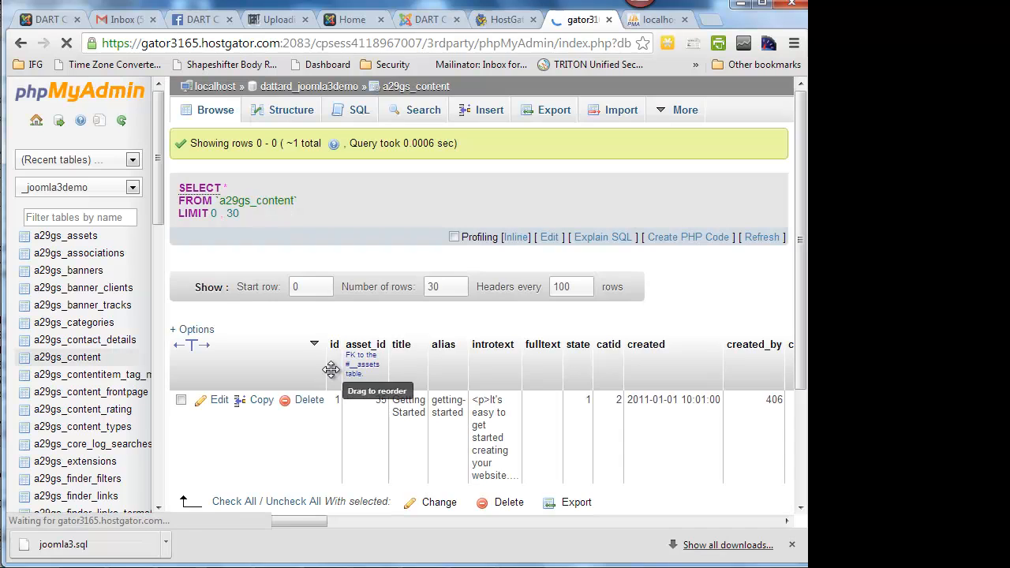
scroll(571, 466, down, 3)
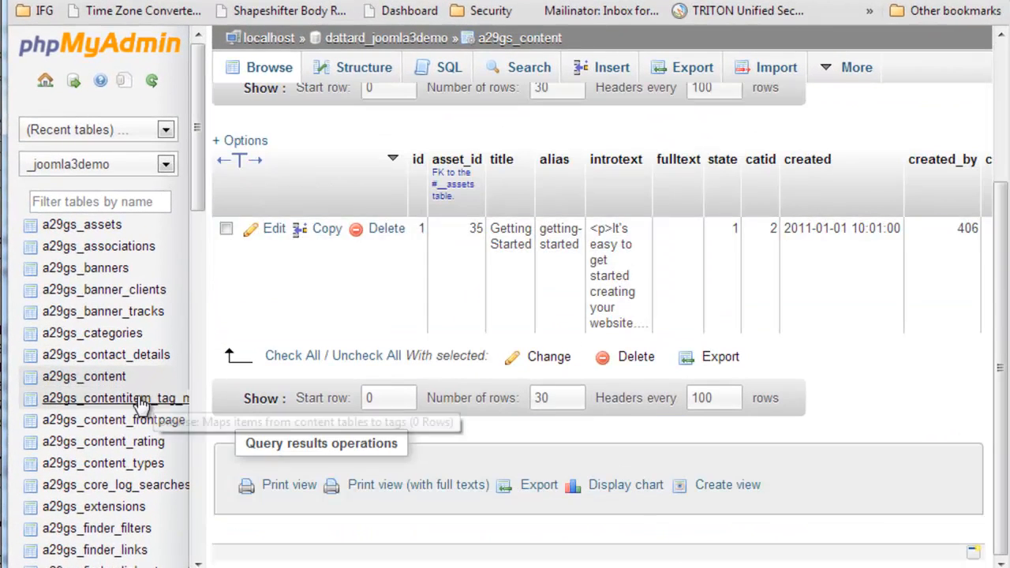
- Browse the a29gs_modules table in the host's joomla3demo database and read through its module rows
scroll(140, 404, down, 10)
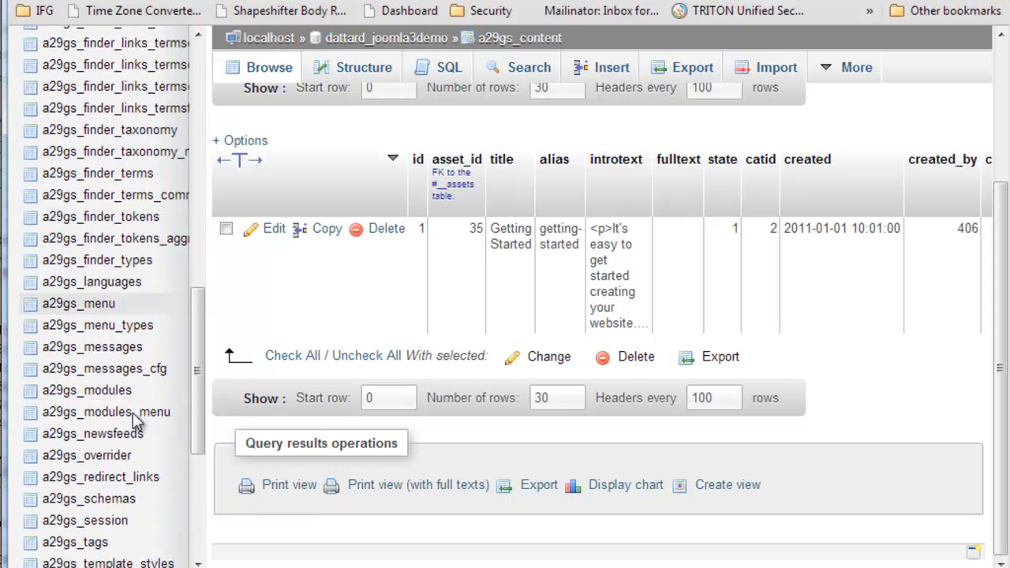
click(103, 297)
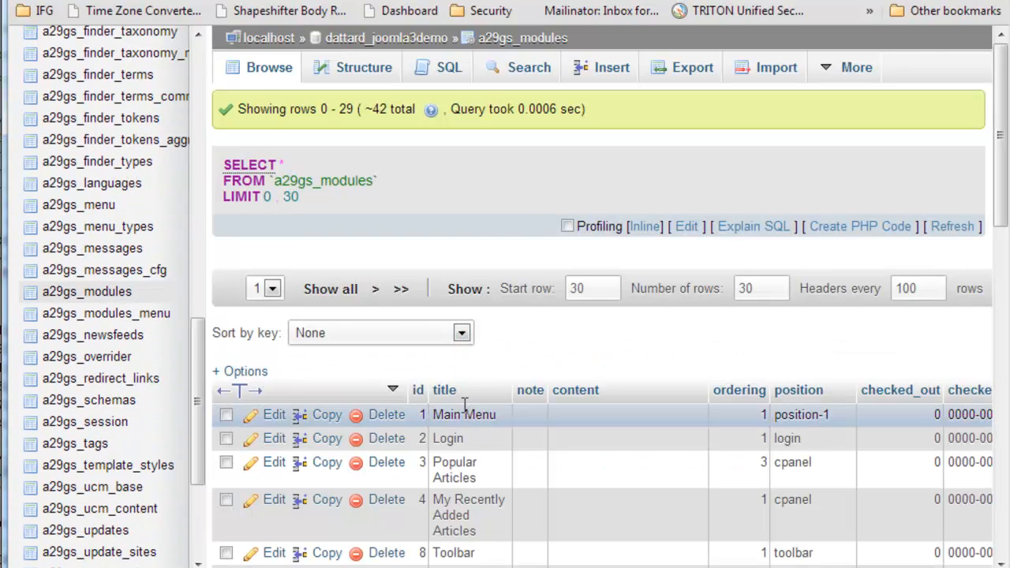
scroll(462, 405, down, 10)
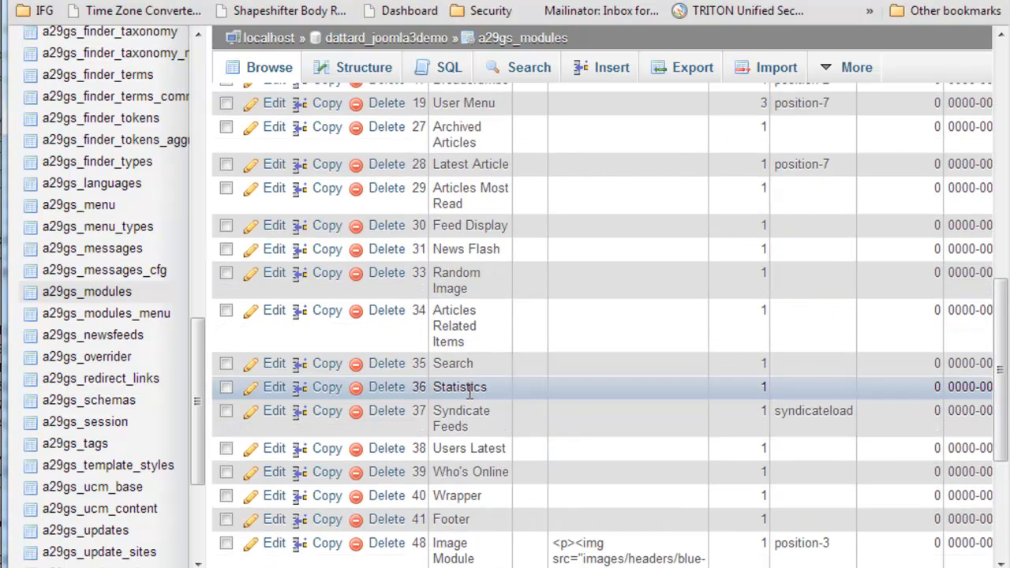
scroll(470, 390, down, 3)
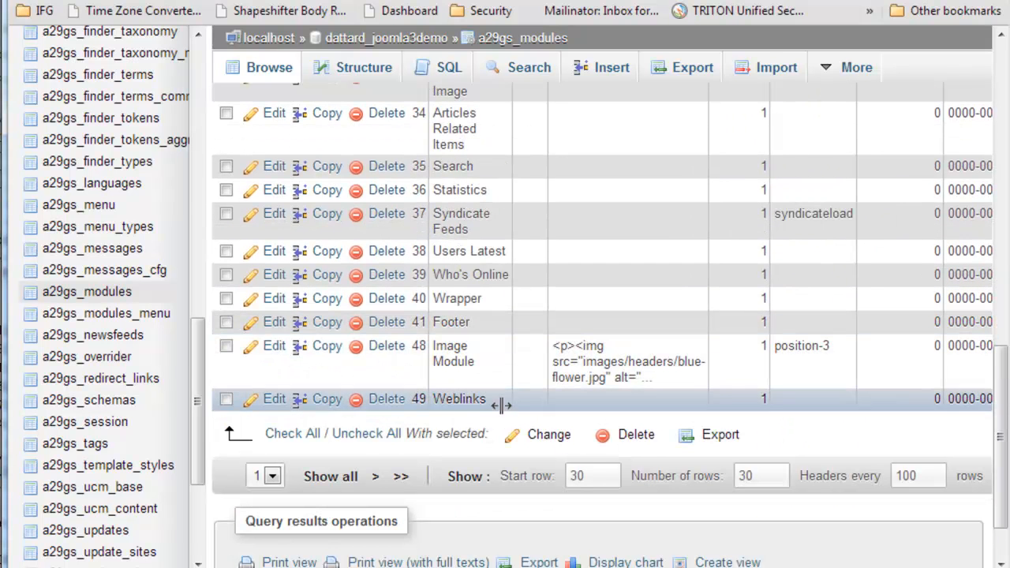
scroll(491, 406, up, 3)
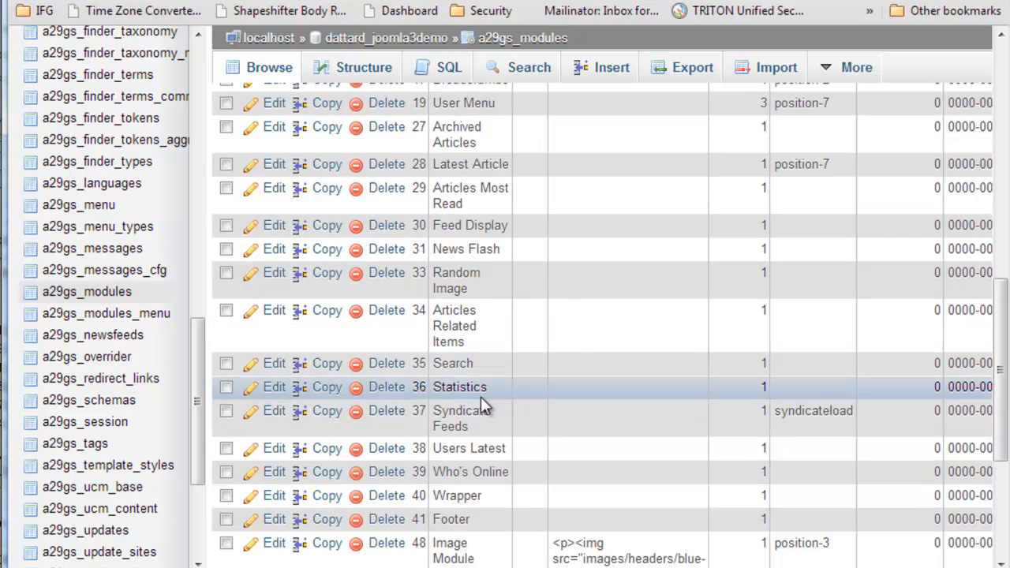
scroll(478, 355, up, 8)
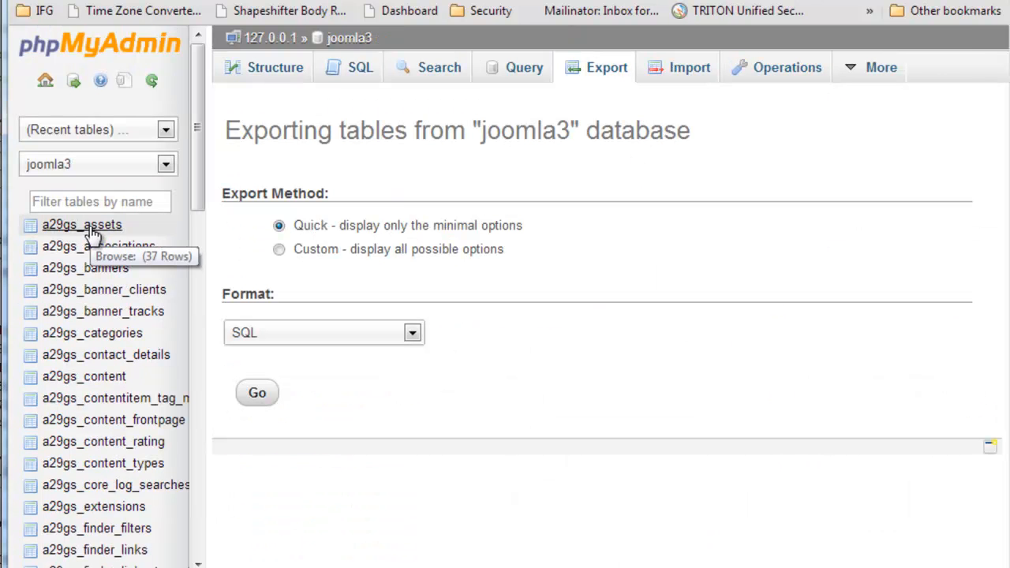
- Browse the a29gs_modules table in the local joomla3 database to compare its rows with the imported ones
scroll(108, 256, down, 9)
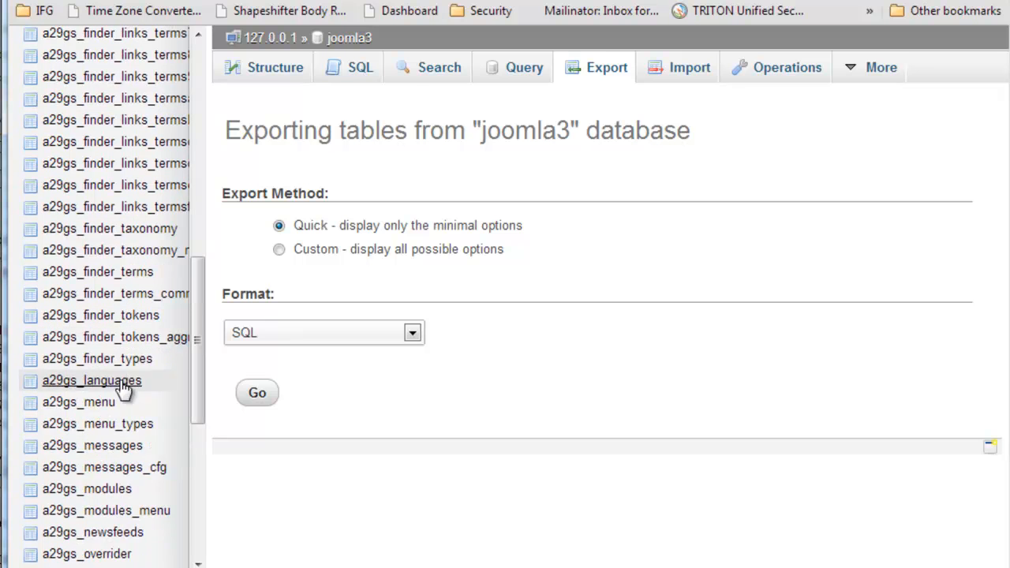
click(103, 492)
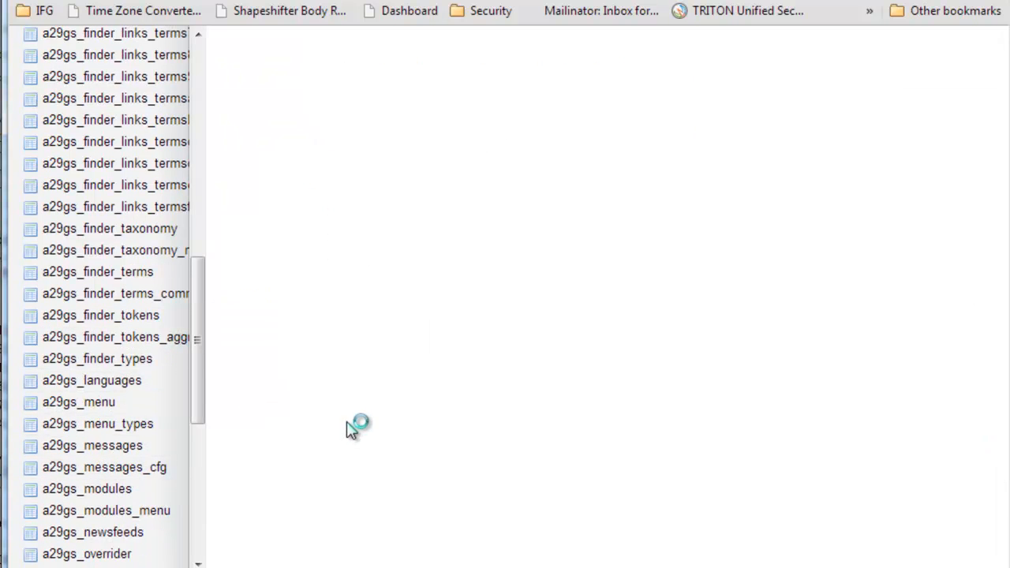
scroll(476, 406, down, 7)
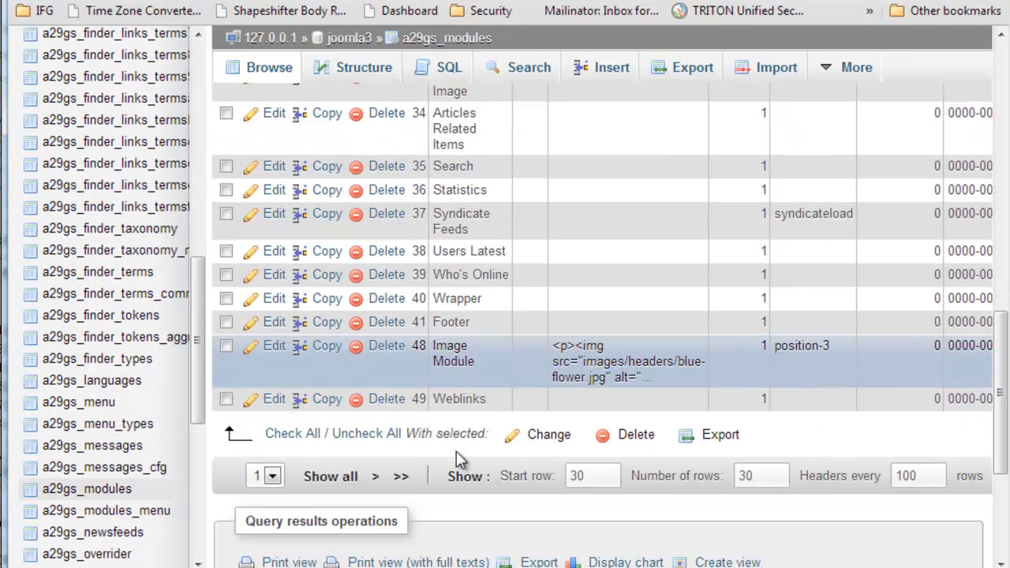
scroll(457, 426, up, 4)
scroll(464, 406, up, 3)
scroll(192, 275, up, 9)
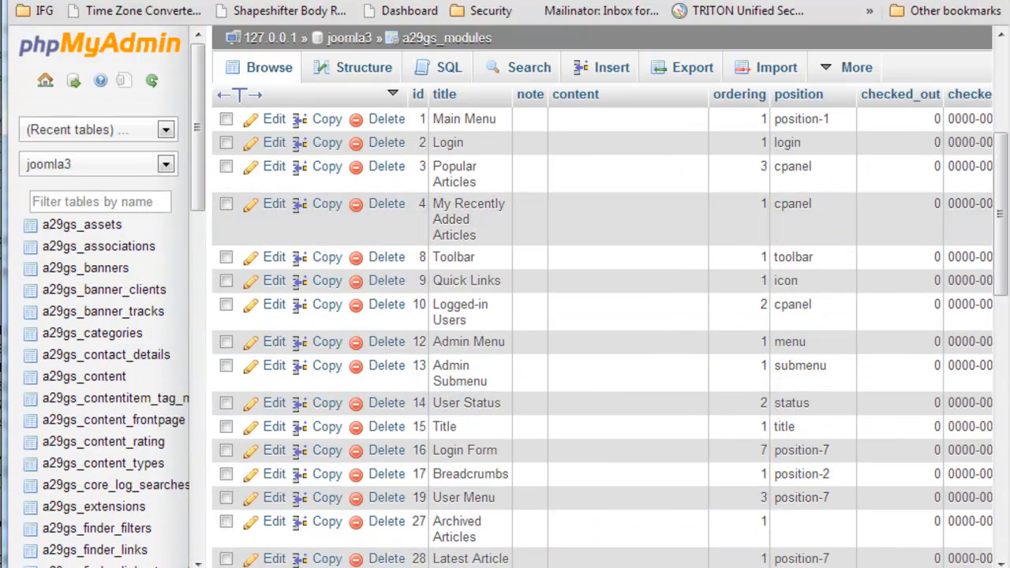
- Switch to FileZilla and check the remote /public_html/joomla3demo folder for the uploaded joomla3.zip
click(394, 1)
scroll(450, 197, down, 5)
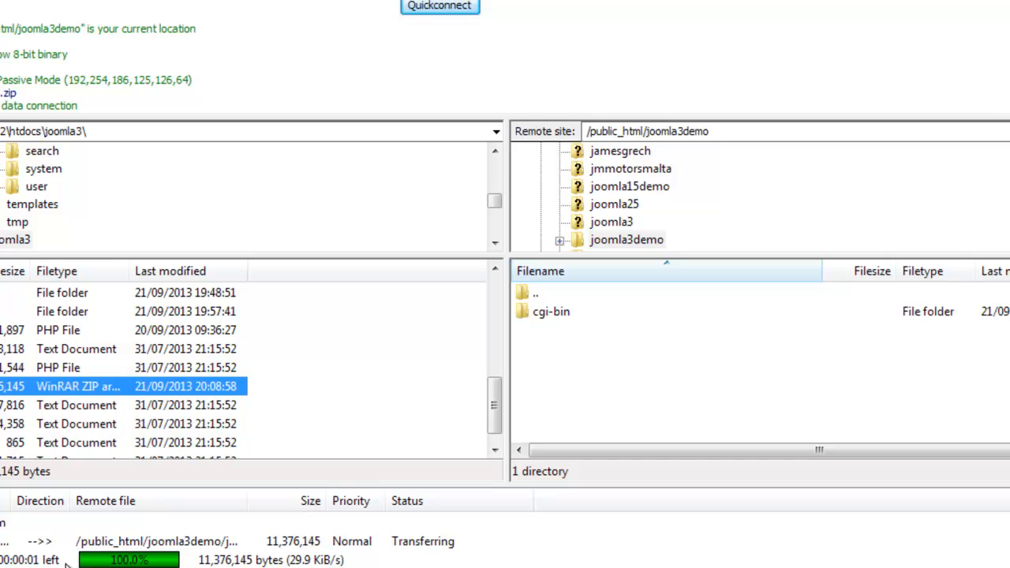
click(571, 371)
right_click(563, 366)
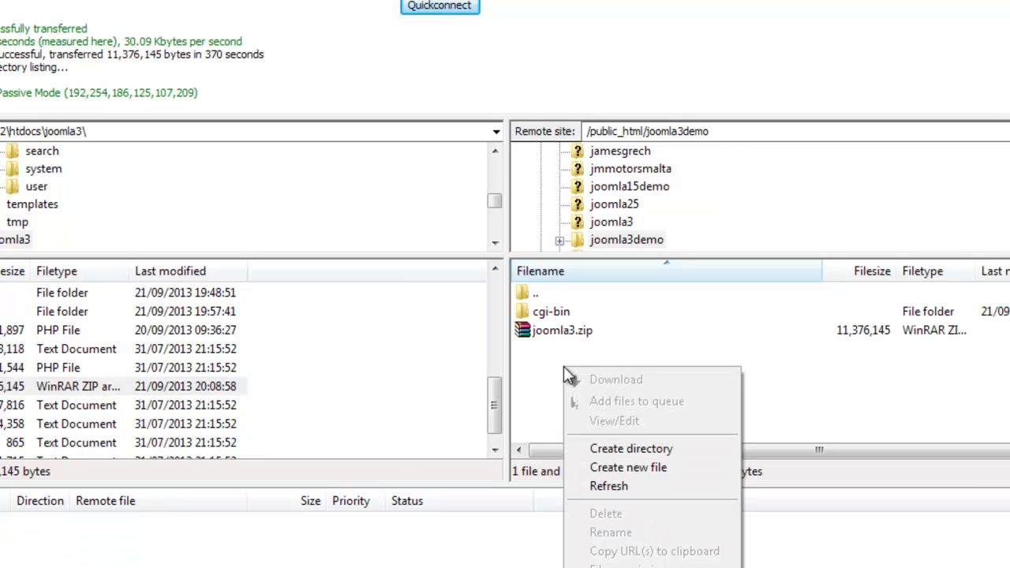
click(557, 329)
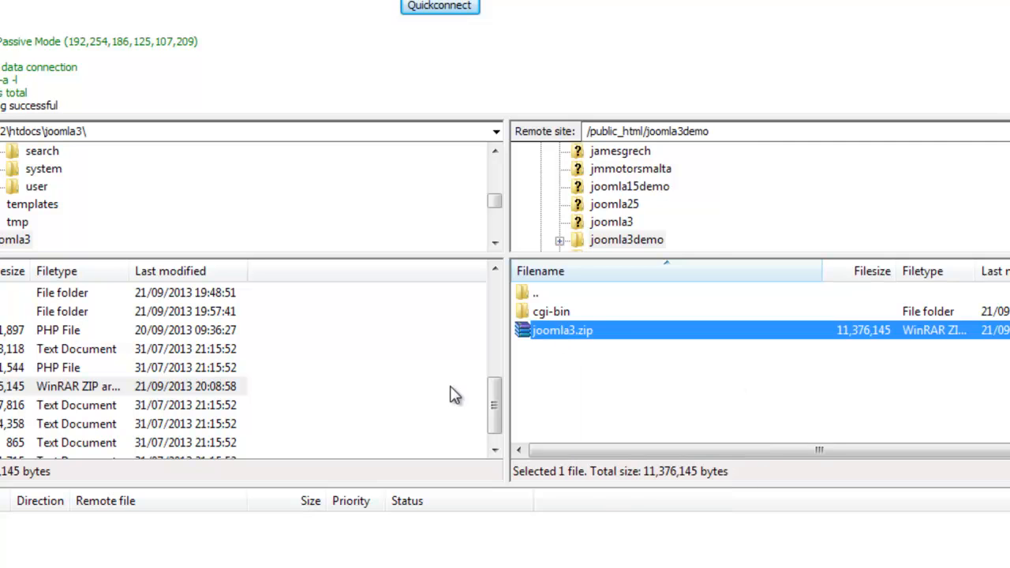
- Switch to the hosting control panel in the browser and open File Manager at the document root for joomla3demo.joomlawire.com
click(173, 536)
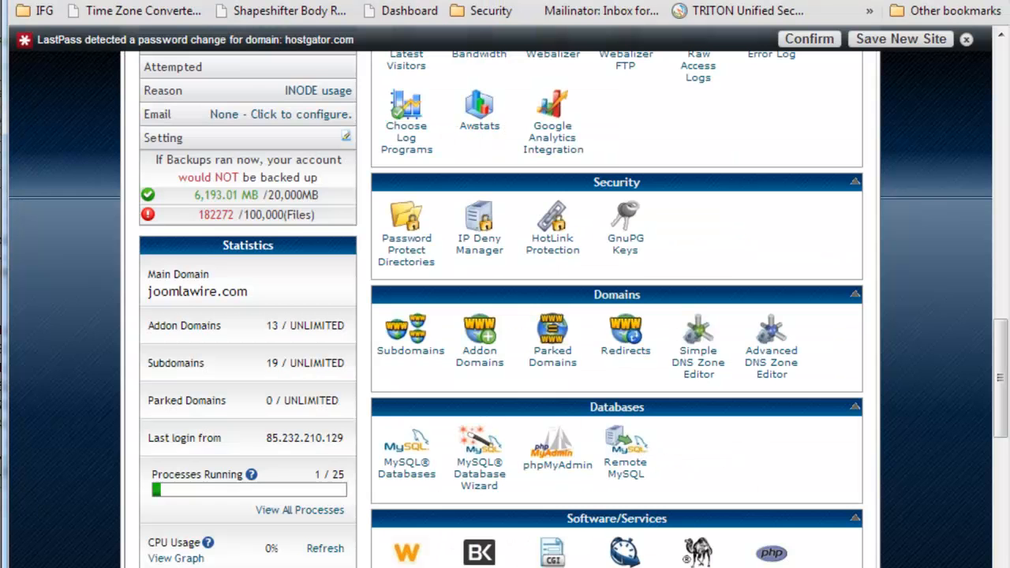
scroll(553, 138, up, 5)
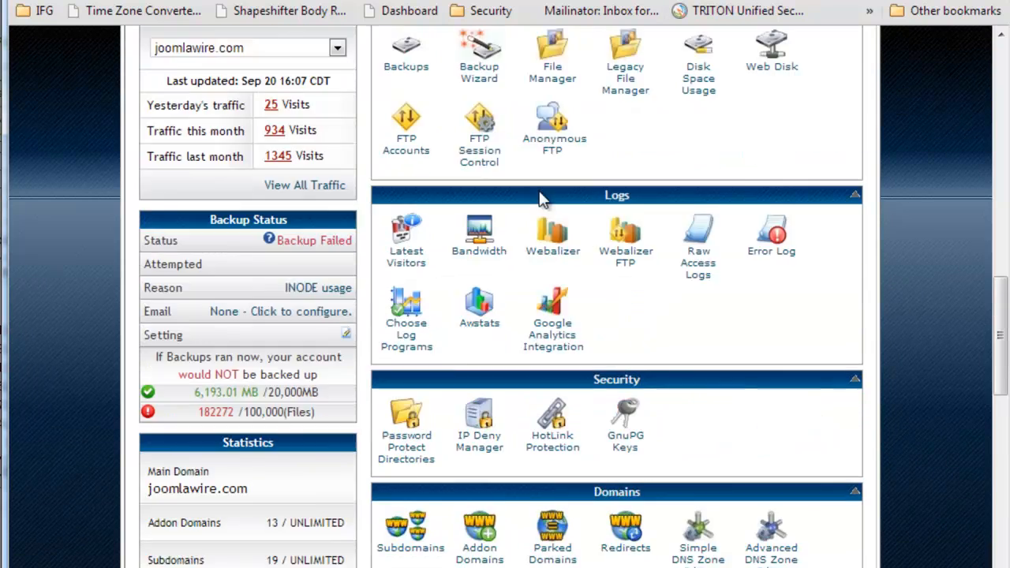
click(551, 254)
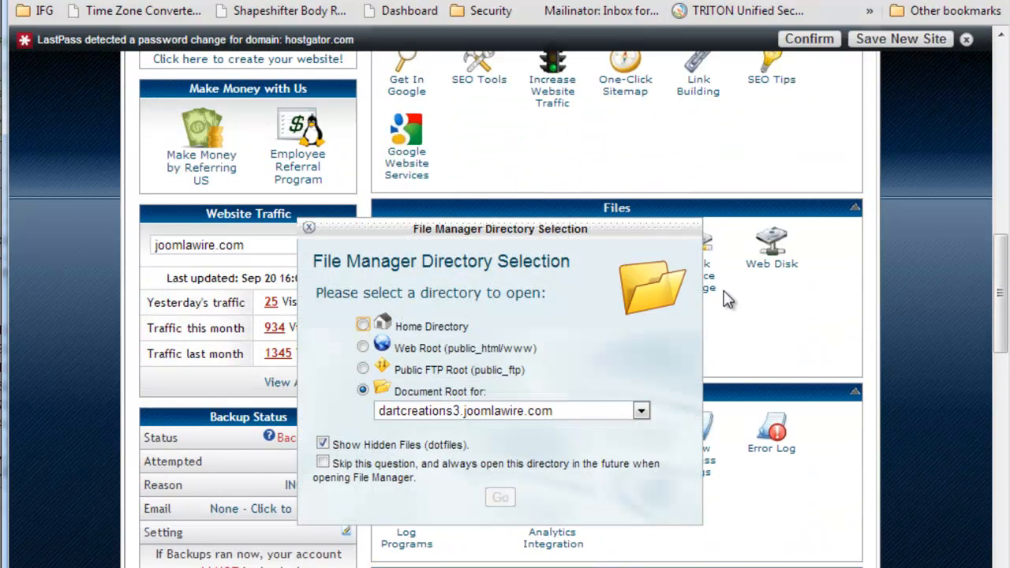
click(453, 410)
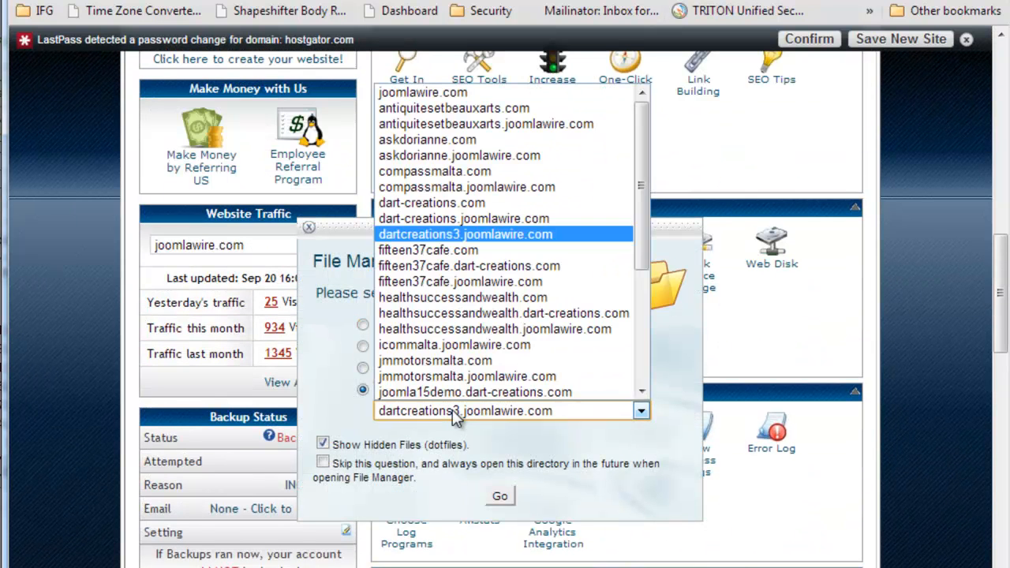
scroll(455, 261, down, 4)
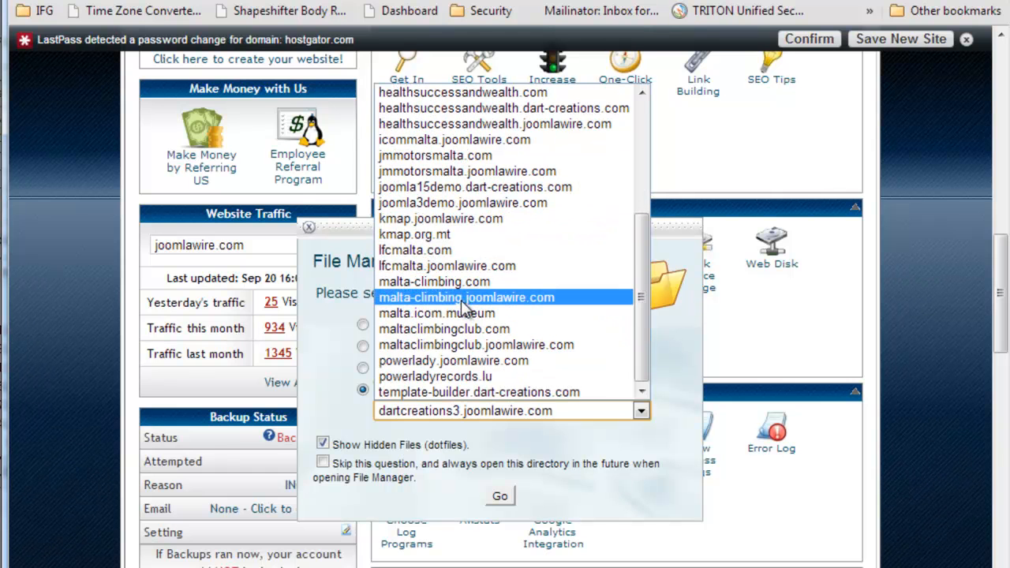
scroll(458, 299, up, 4)
scroll(466, 343, down, 2)
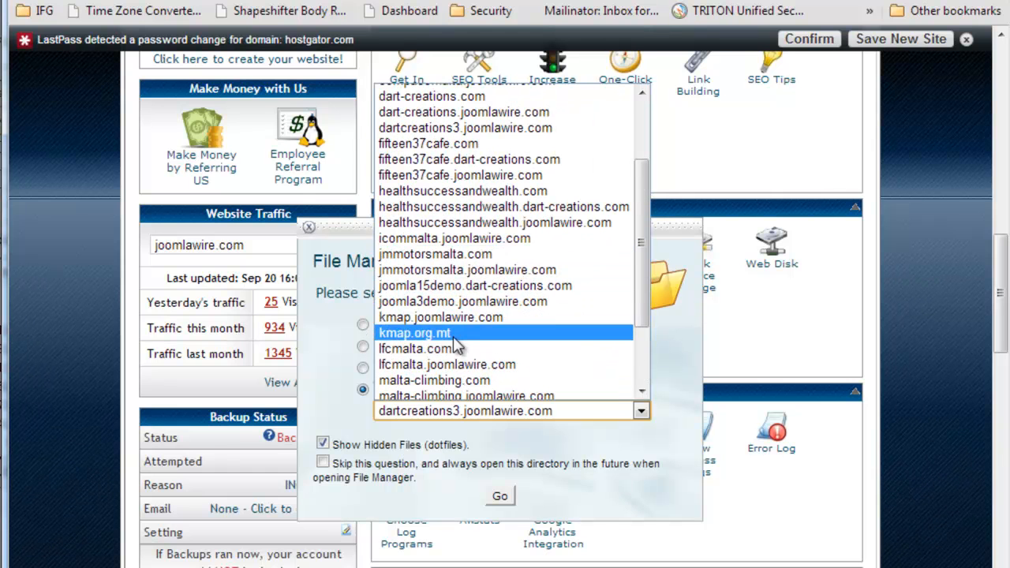
click(451, 298)
click(500, 497)
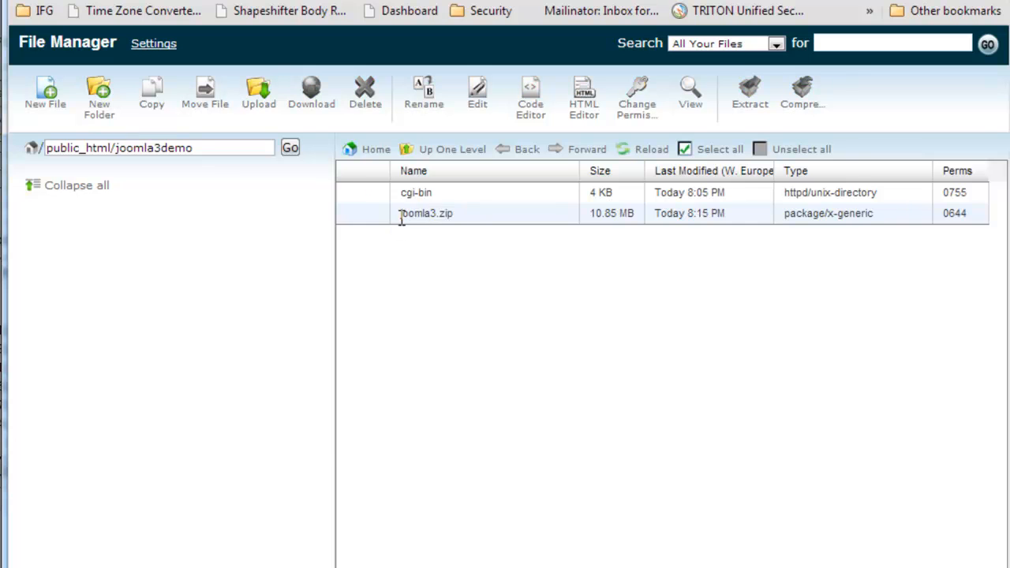
- Extract joomla3.zip into /public_html/joomla3demo and reload the folder listing to check the extracted files
click(356, 223)
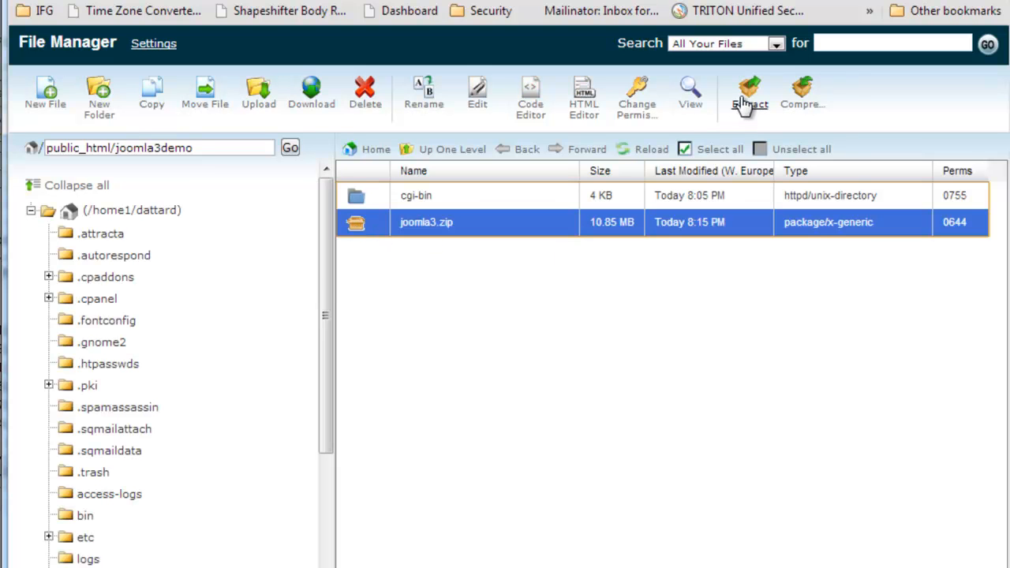
click(747, 96)
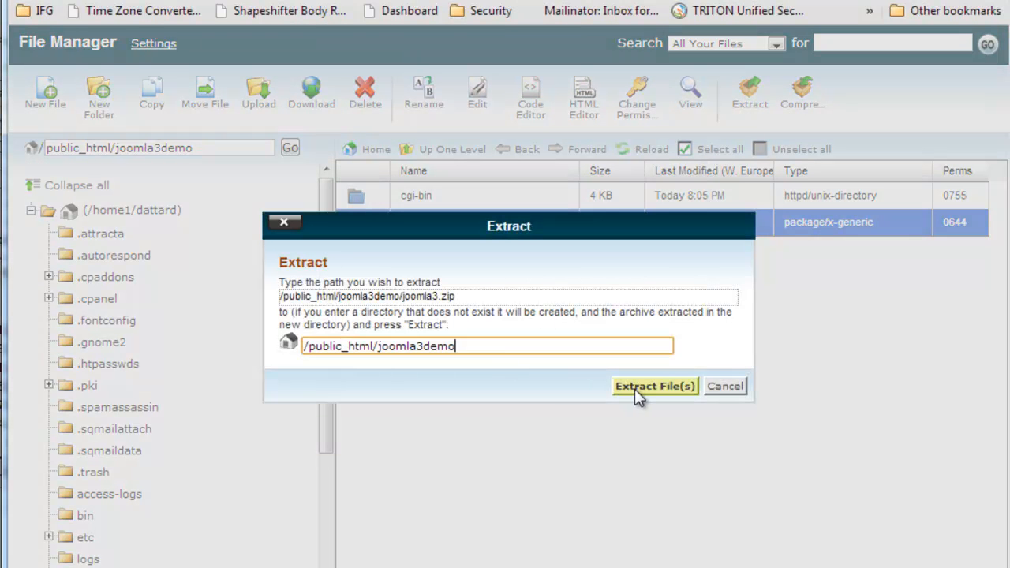
click(654, 386)
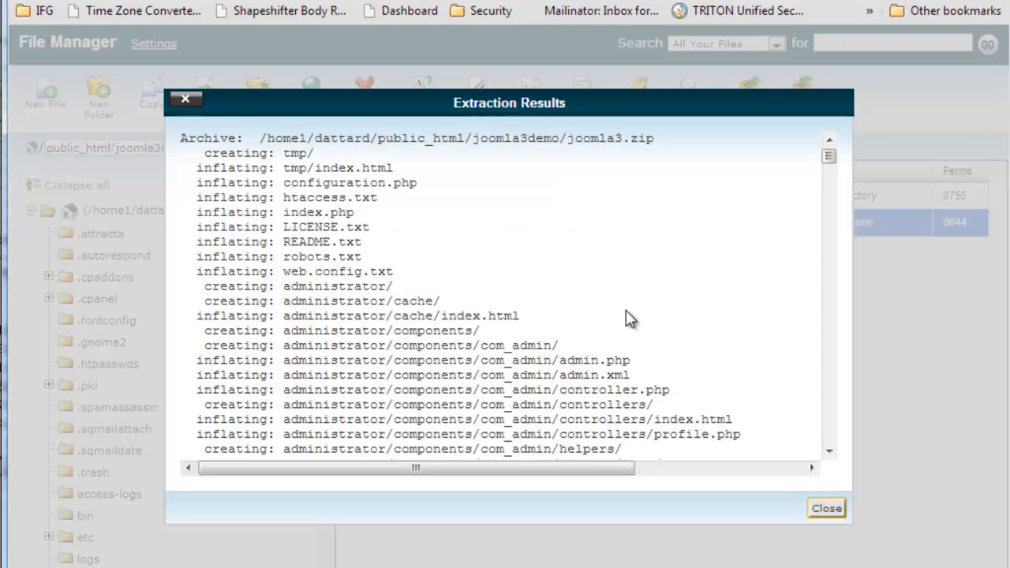
click(827, 510)
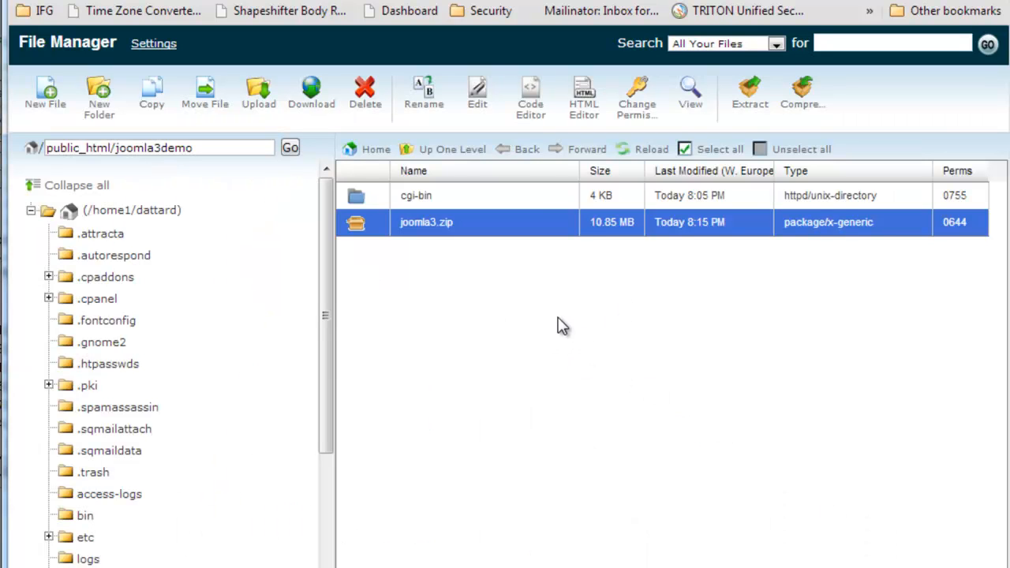
click(641, 150)
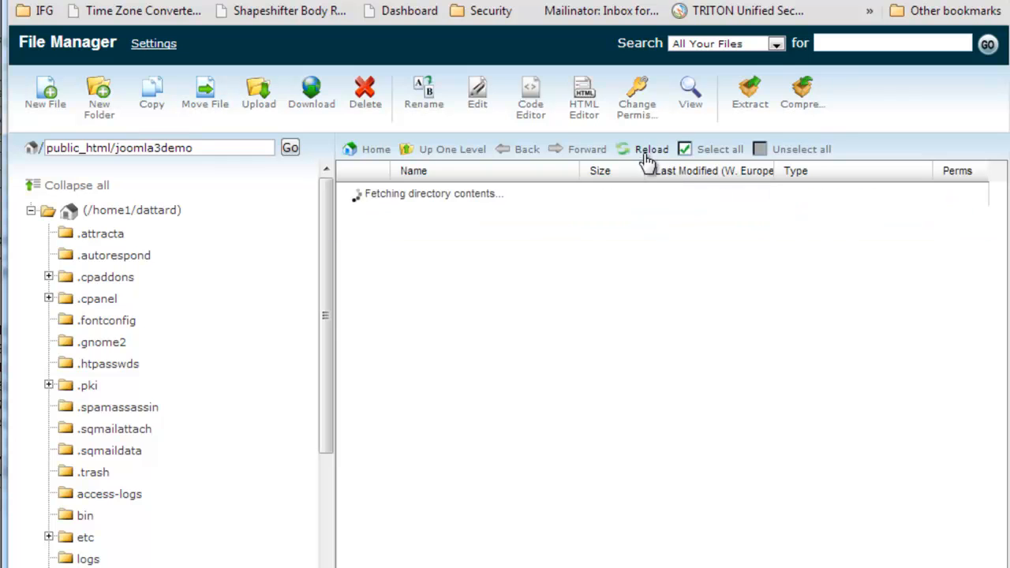
scroll(544, 331, down, 3)
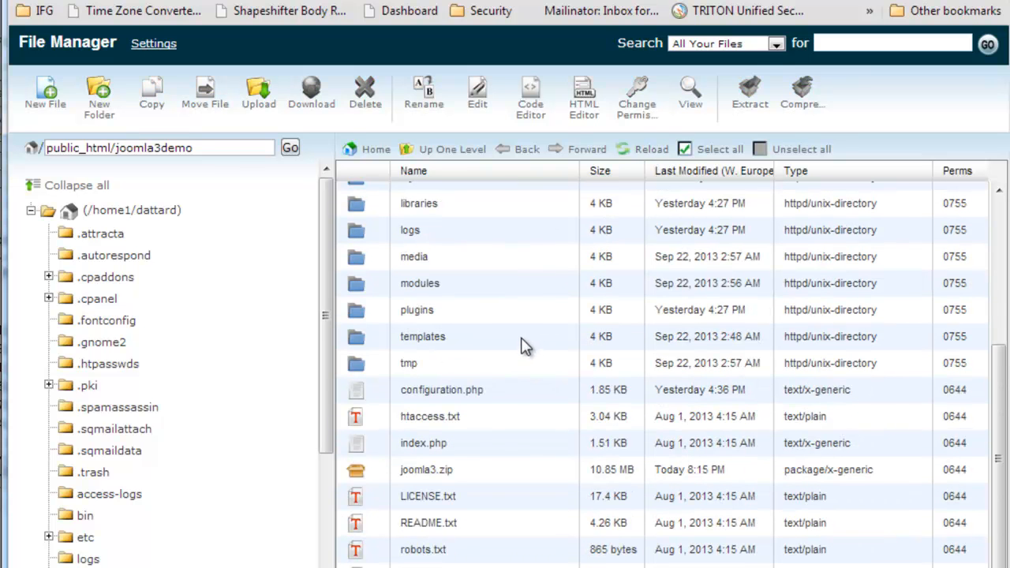
- Delete the joomla3.zip archive from the public_html/joomla3demo folder
click(387, 475)
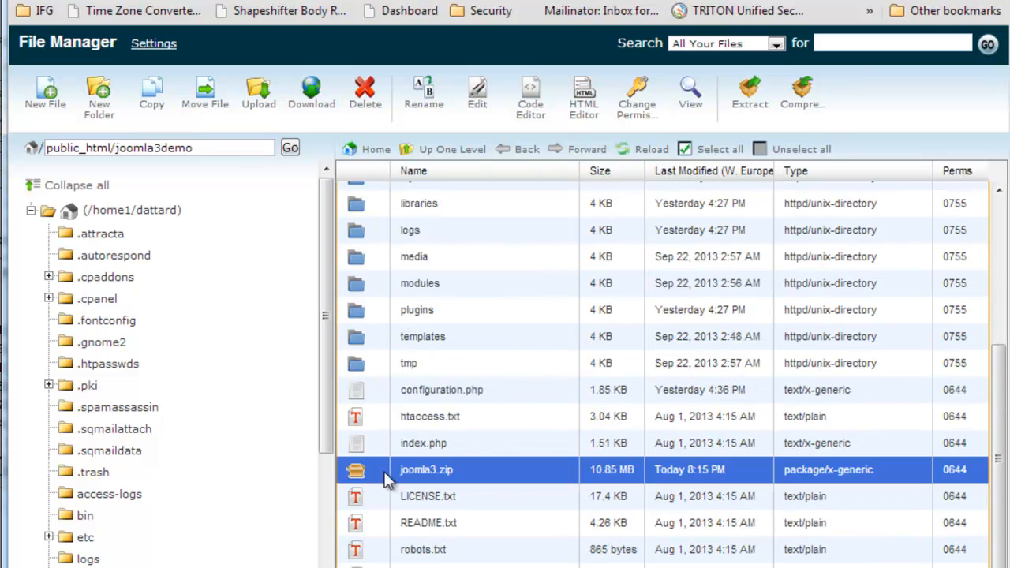
key(Delete)
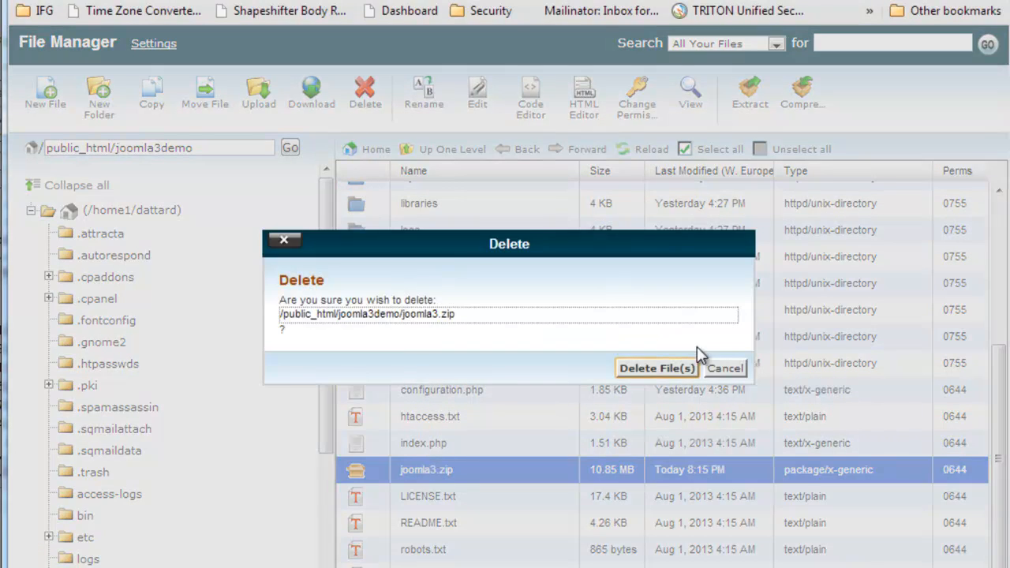
click(655, 367)
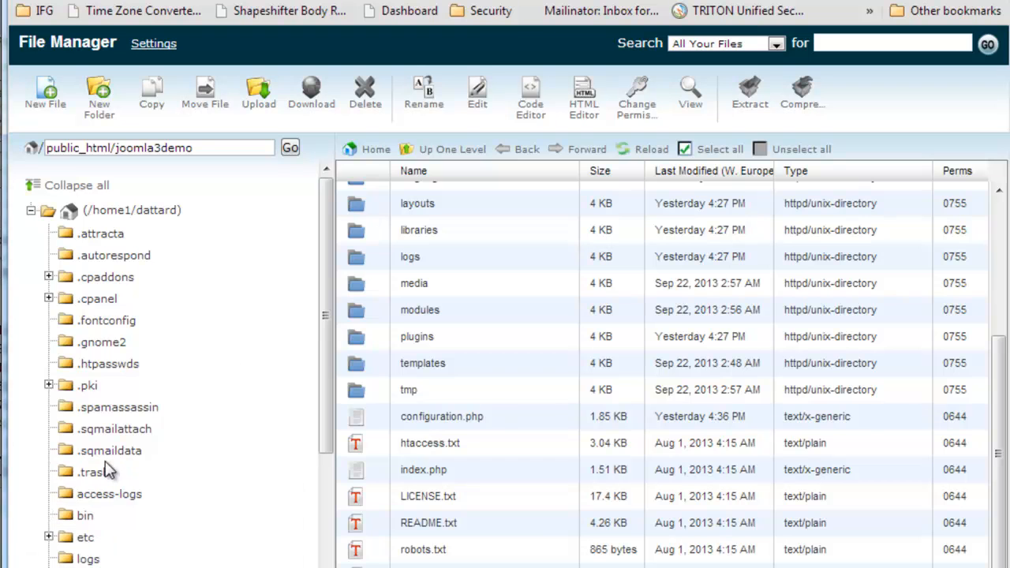
- Read the migration article's Configure section on the configuration.php settings for Joomla 1.5 / Joomla 2.5 / Joomla 3.0
click(466, 1)
scroll(405, 370, down, 1)
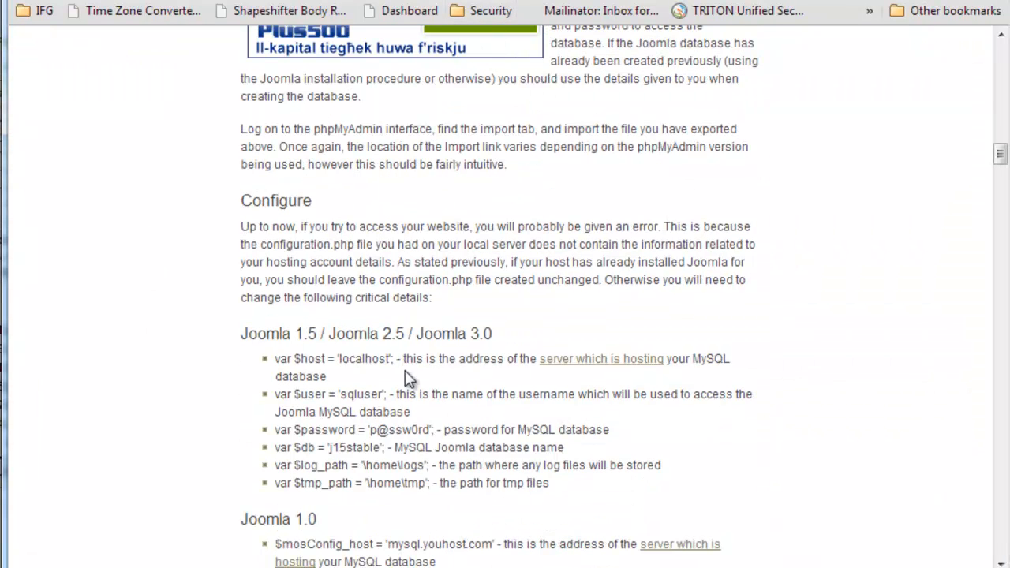
drag(241, 334, 476, 333)
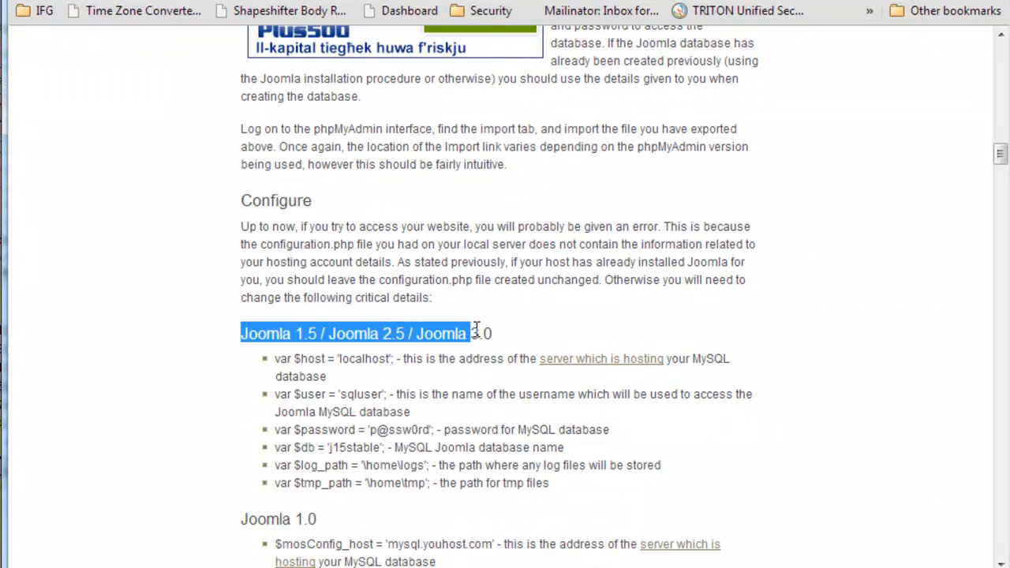
click(360, 362)
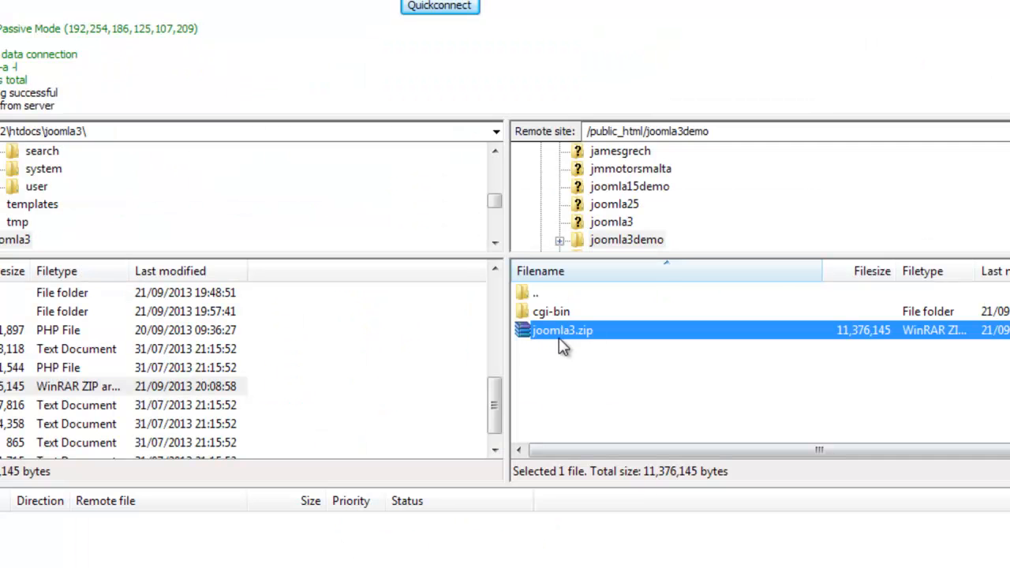
- In FileZilla, refresh the remote /public_html/joomla3demo folder and open its configuration.php for editing
right_click(596, 380)
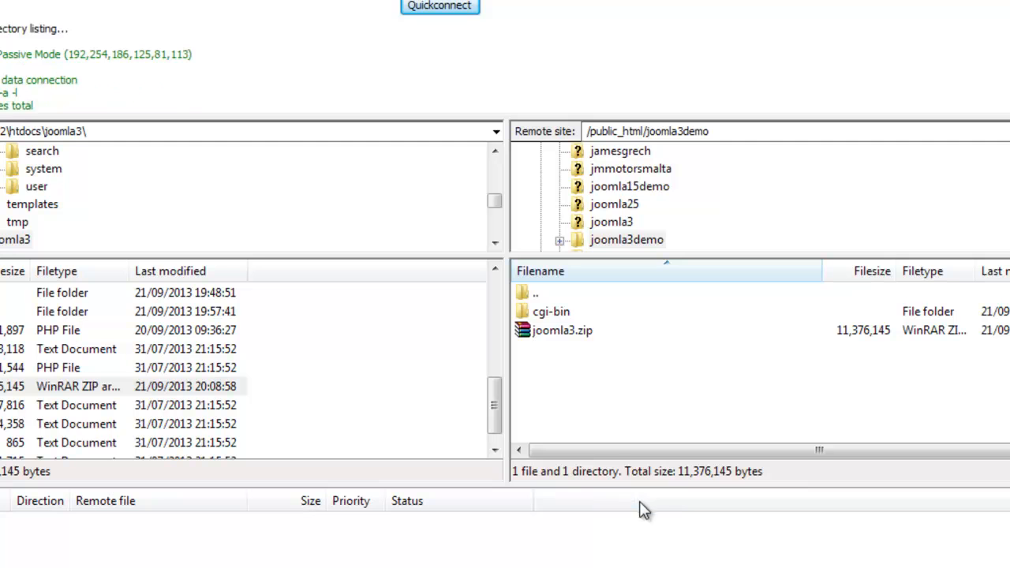
scroll(624, 351, down, 5)
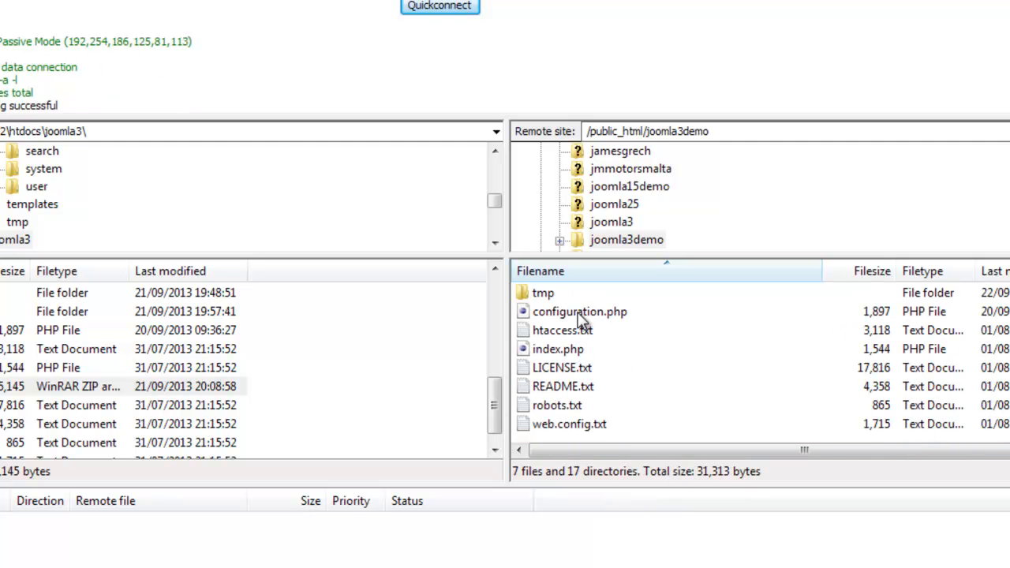
scroll(580, 382, up, 1)
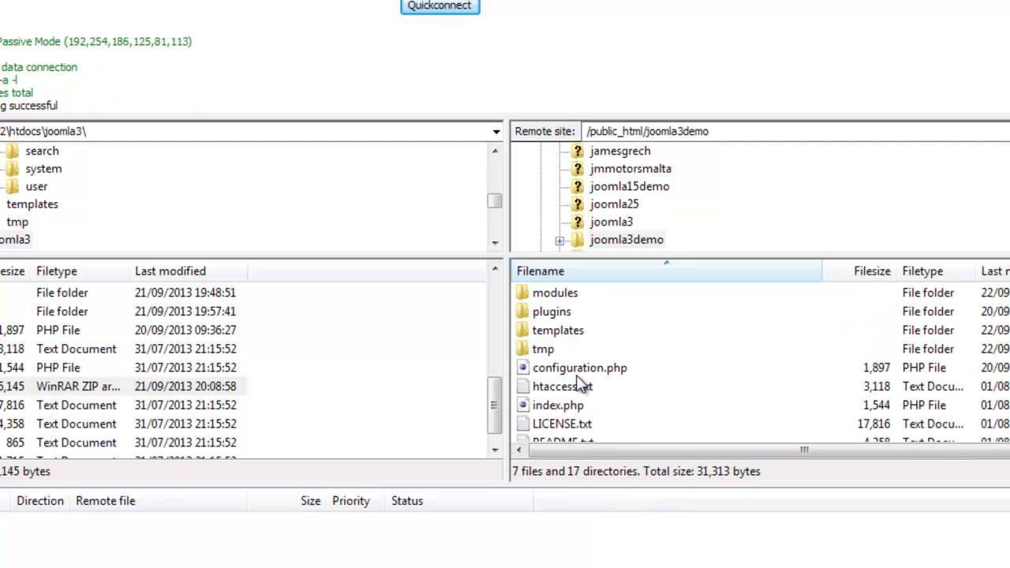
scroll(616, 381, down, 1)
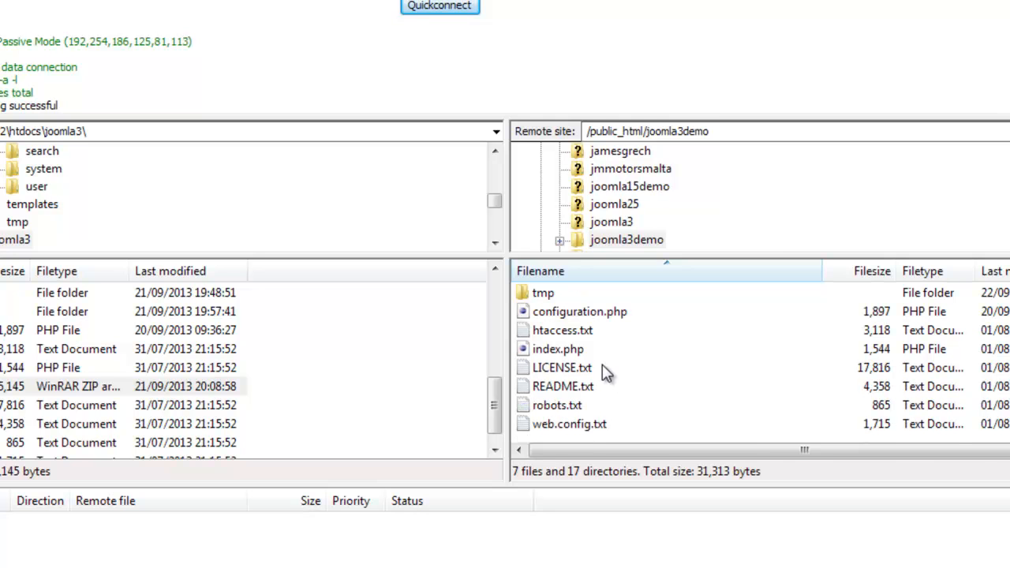
click(590, 313)
right_click(588, 316)
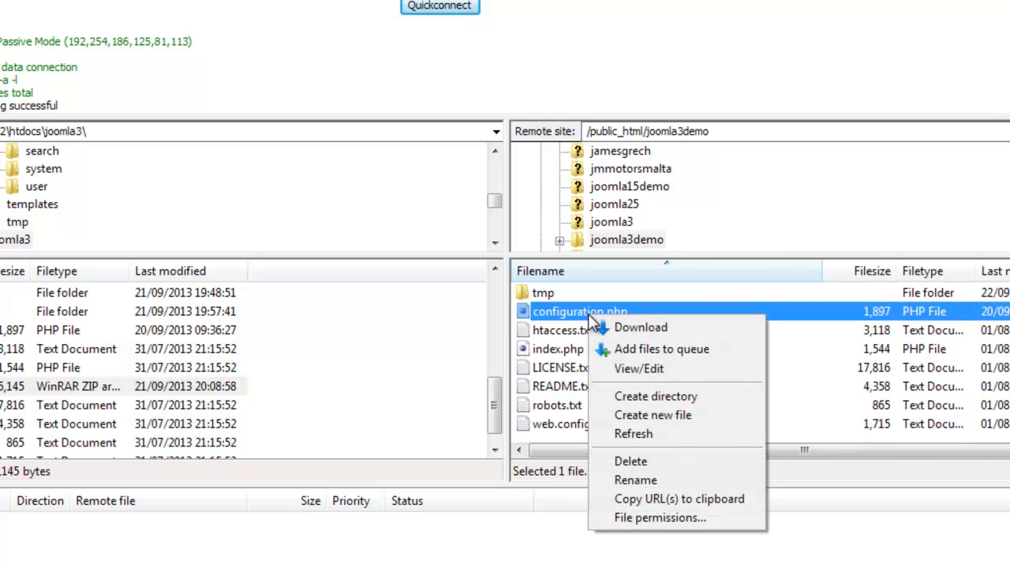
click(634, 374)
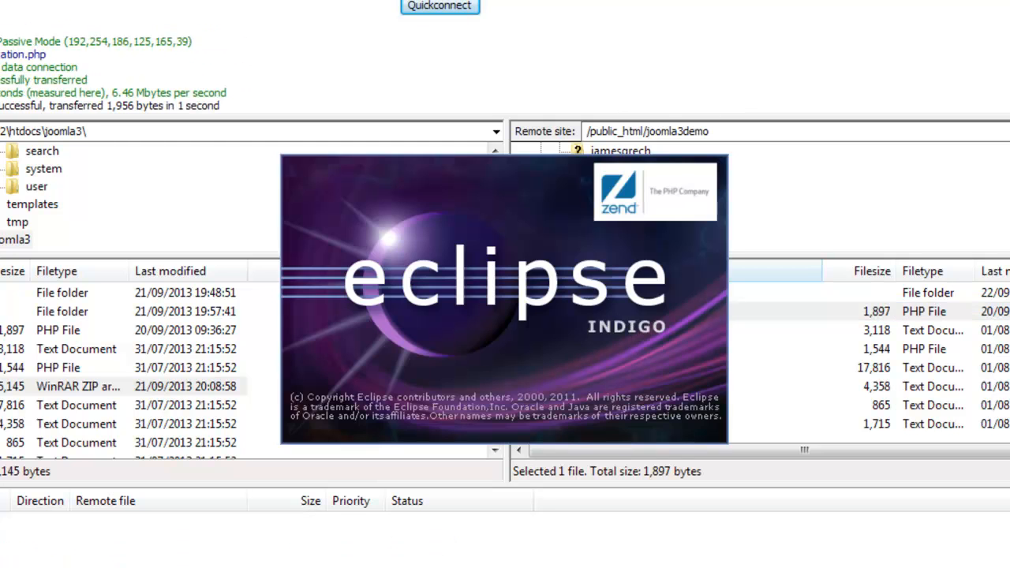
click(24, 537)
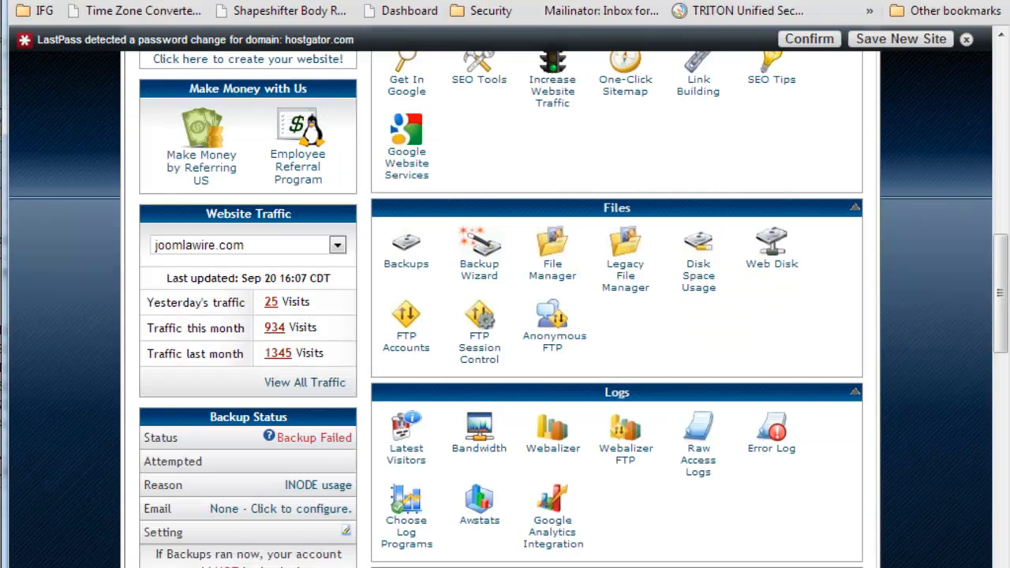
key(ctrl+t)
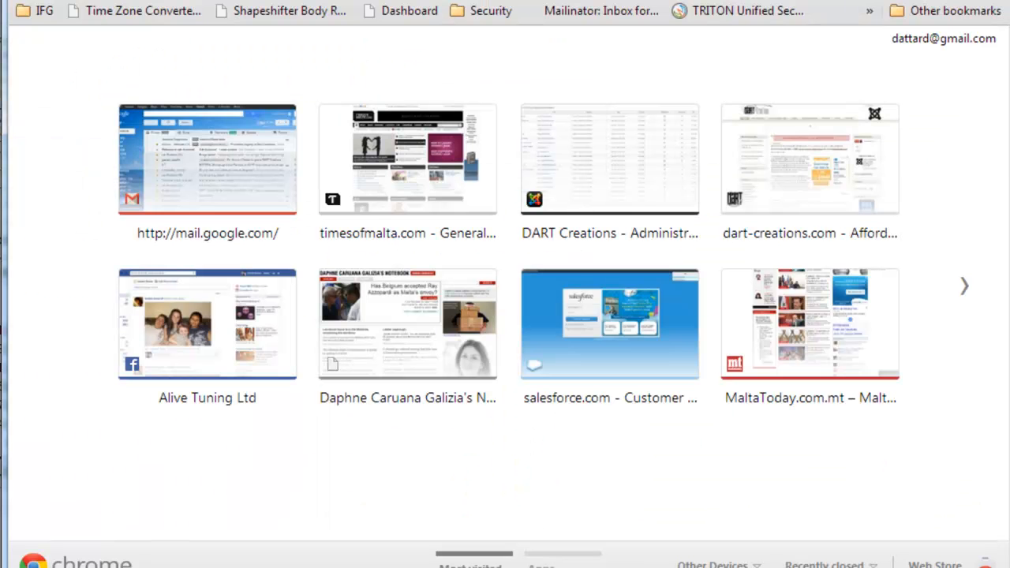
text(www.joomlawire.com/joomla3)
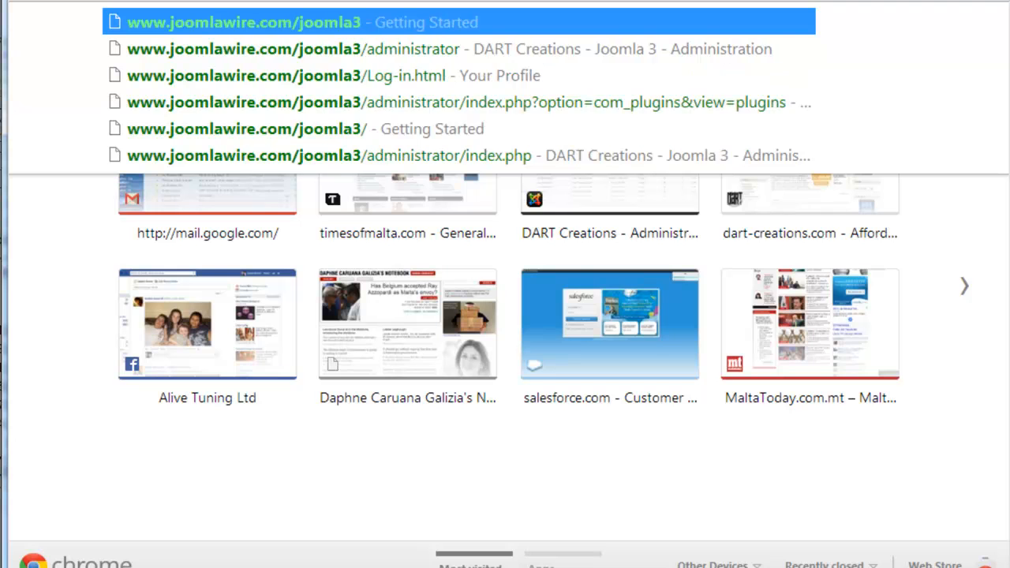
text(demo)
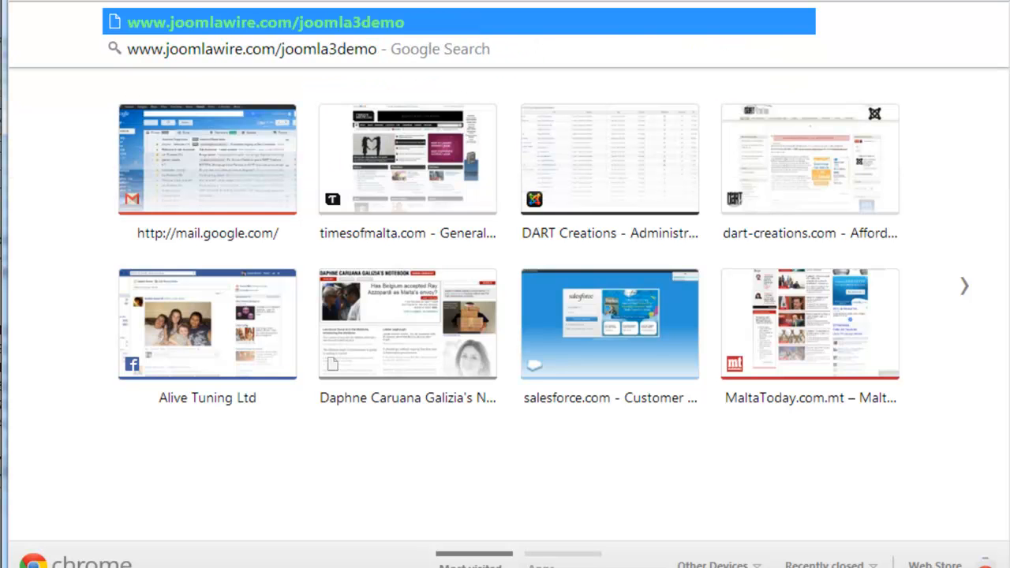
key(Return)
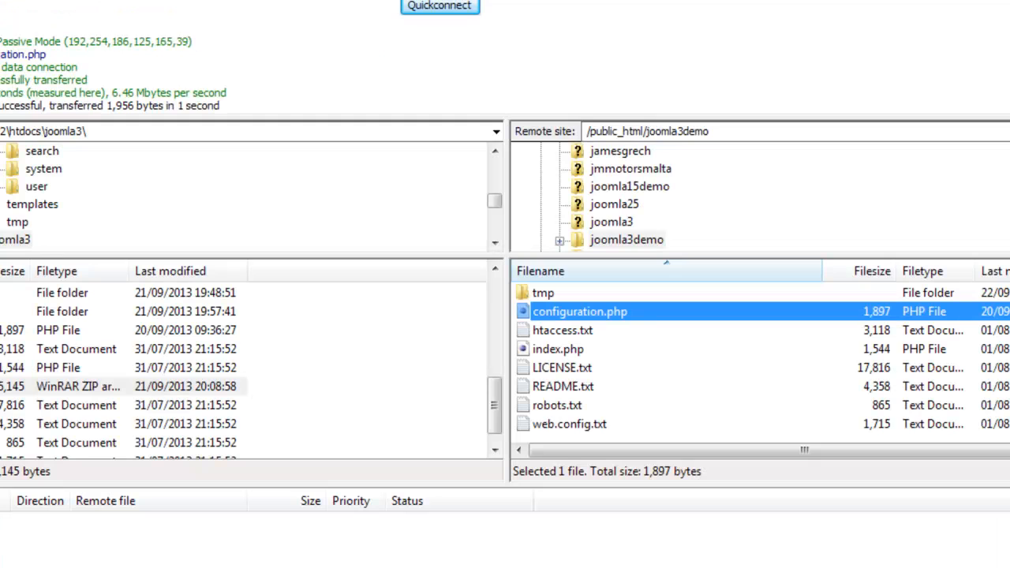
- In FileZilla, browse the remote /public_html/joomla3 folder and open its .htaccess file for viewing or editing
click(613, 223)
scroll(553, 394, down, 3)
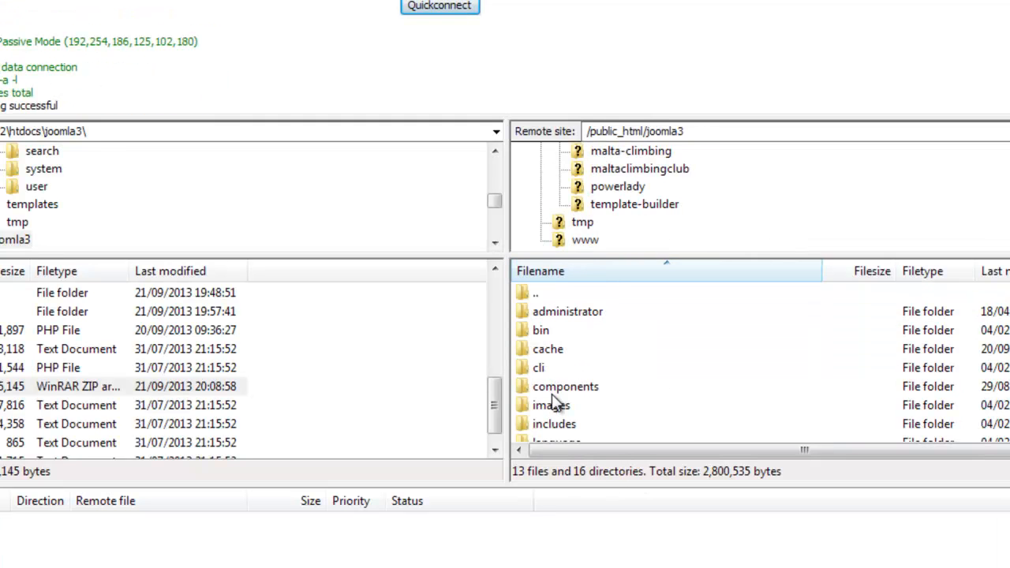
click(539, 395)
scroll(544, 395, down, 7)
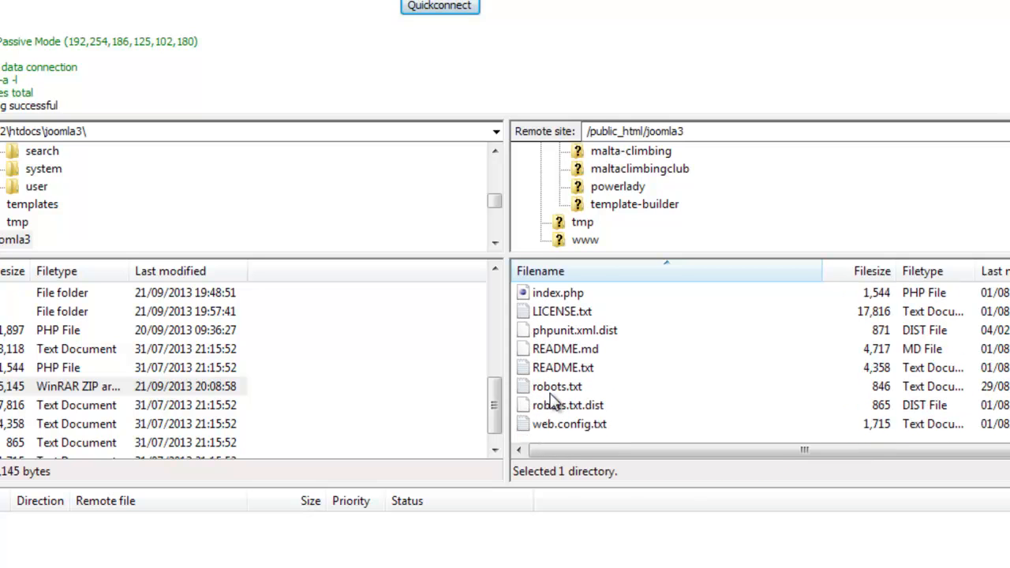
scroll(562, 328, up, 1)
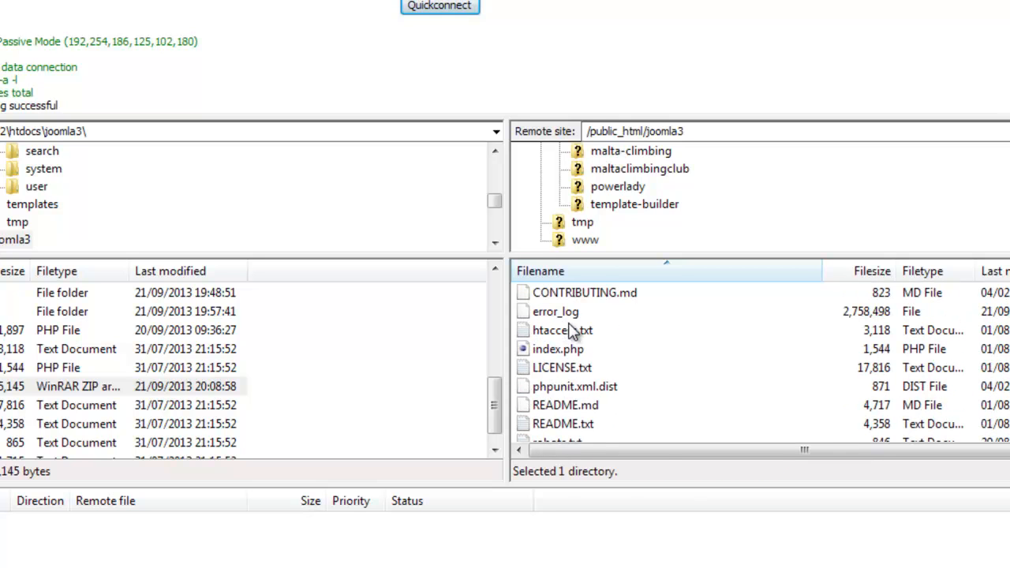
scroll(567, 330, up, 1)
click(563, 316)
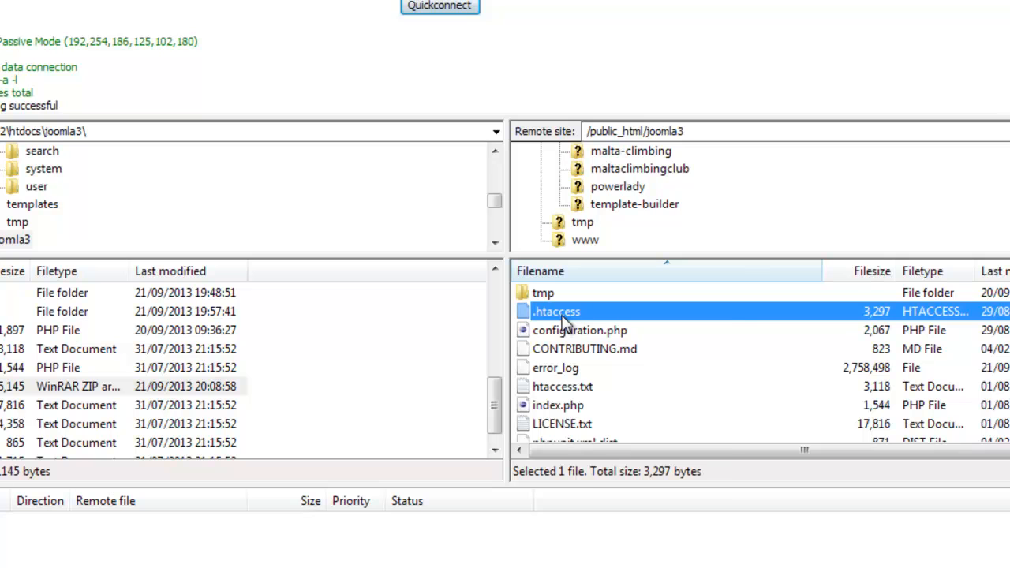
right_click(563, 319)
click(597, 352)
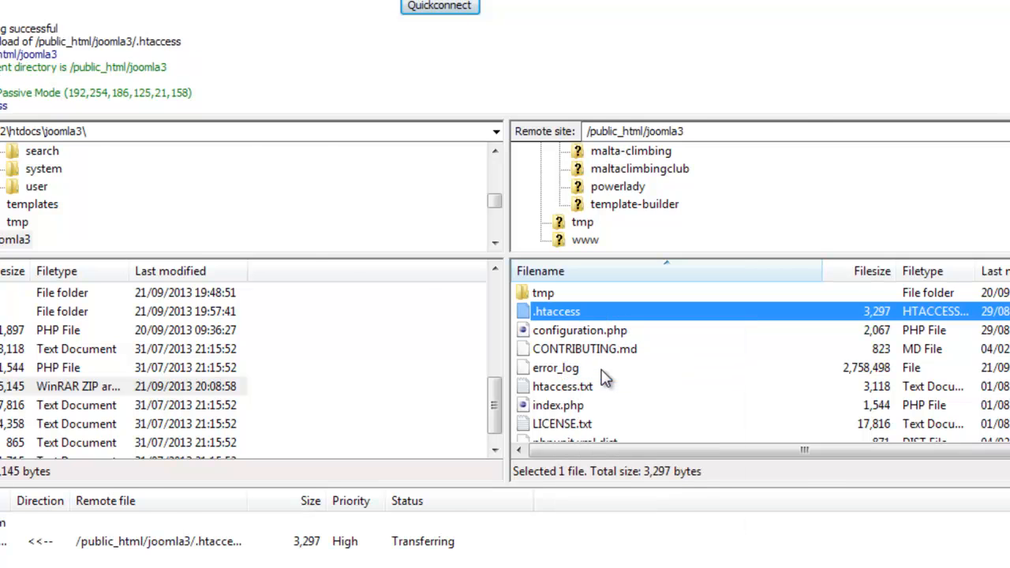
- In Notepad++, copy the PHP 5.3 handler lines (application/x-httpd-php53 .php) near the end of the joomla3 .htaccess file and return to FileZilla
scroll(341, 486, down, 15)
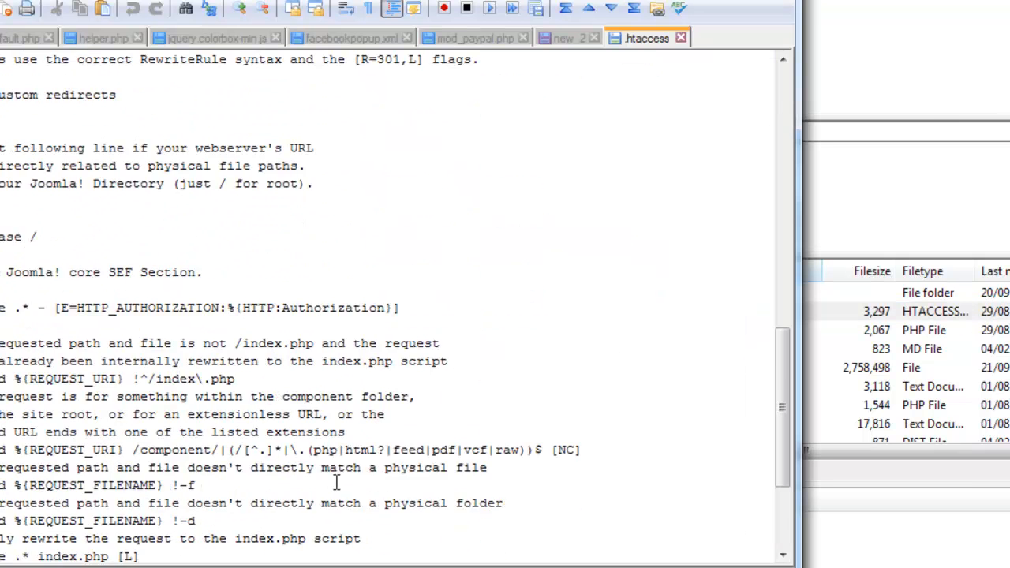
drag(224, 471, 2, 449)
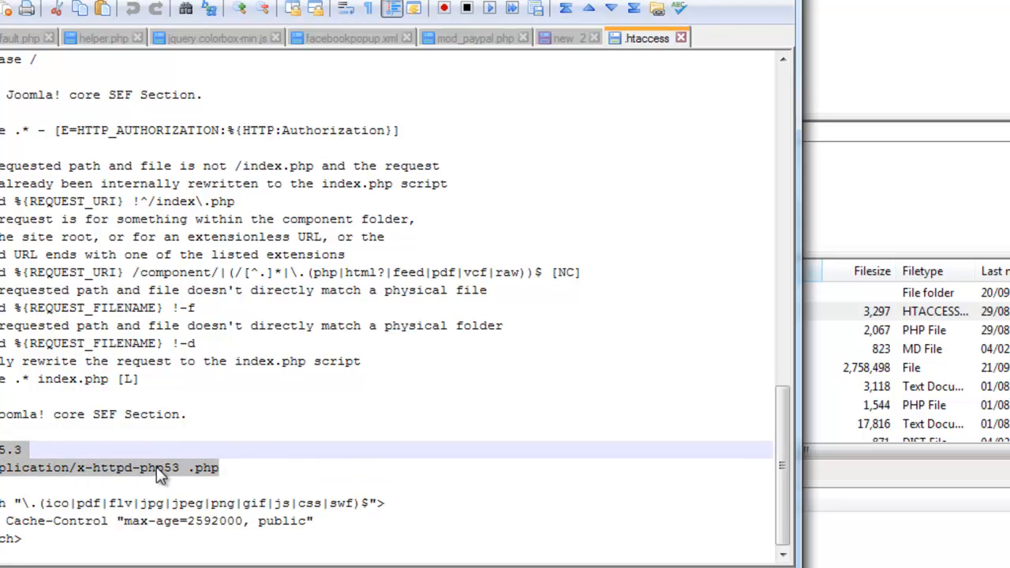
click(596, 38)
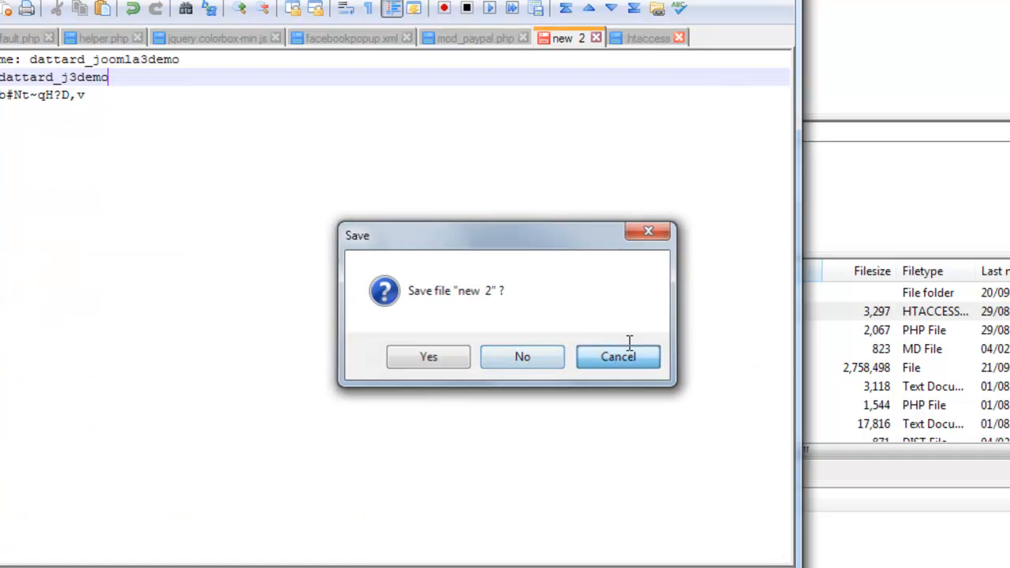
click(625, 355)
click(898, 100)
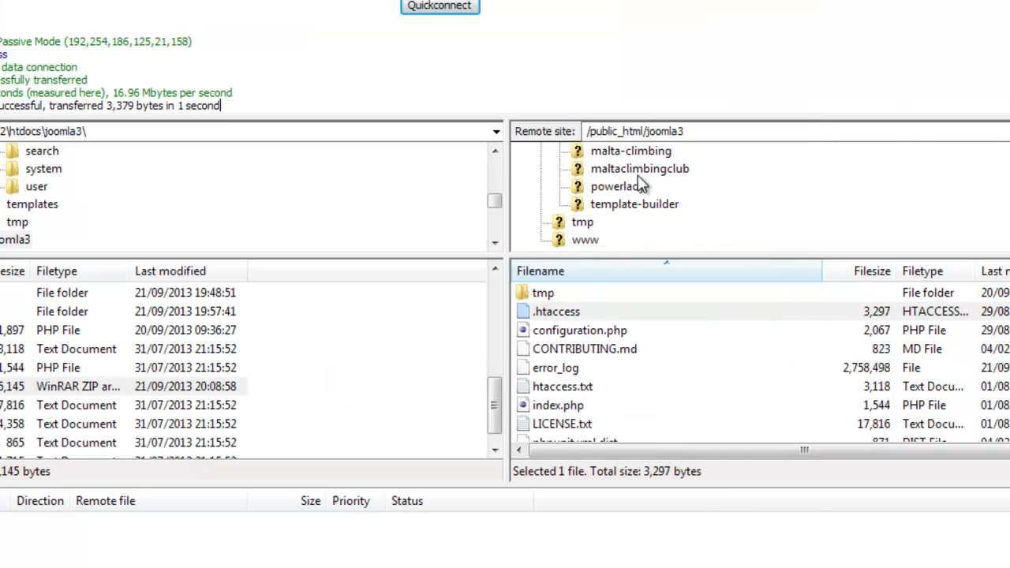
- Browse the remote site to /public_html/joomla3demo and locate htaccess.txt in its file list
click(665, 132)
click(691, 133)
key(Return)
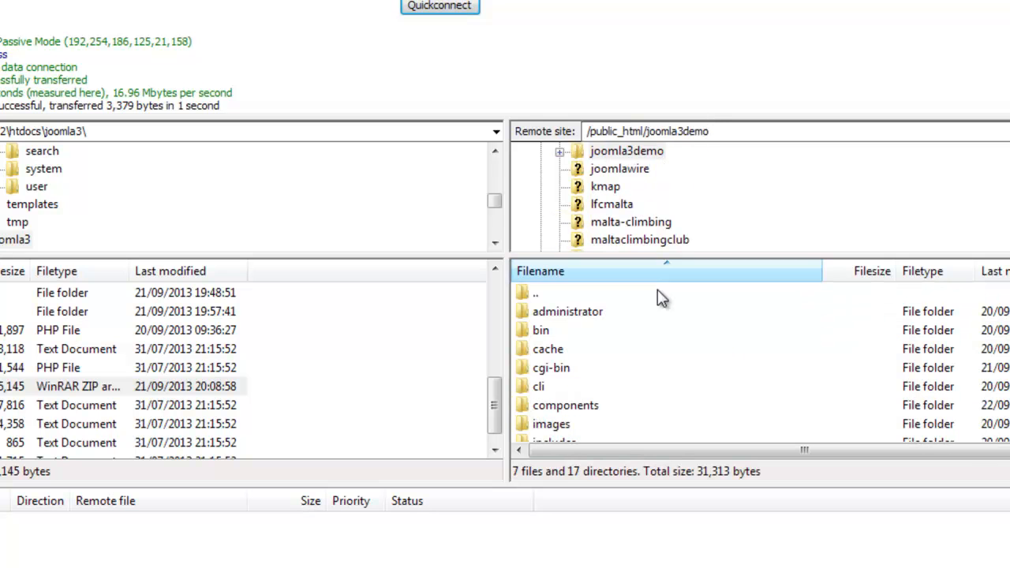
click(545, 349)
scroll(563, 382, down, 4)
scroll(564, 382, up, 1)
scroll(564, 382, down, 2)
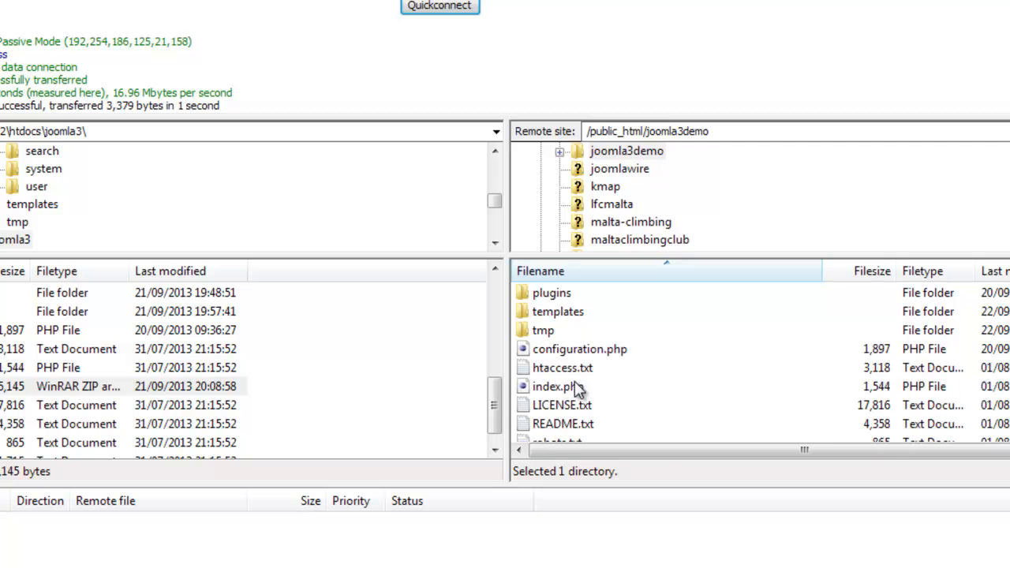
- Rename the remote htaccess.txt file in joomla3demo to .htaccess
click(556, 367)
click(555, 367)
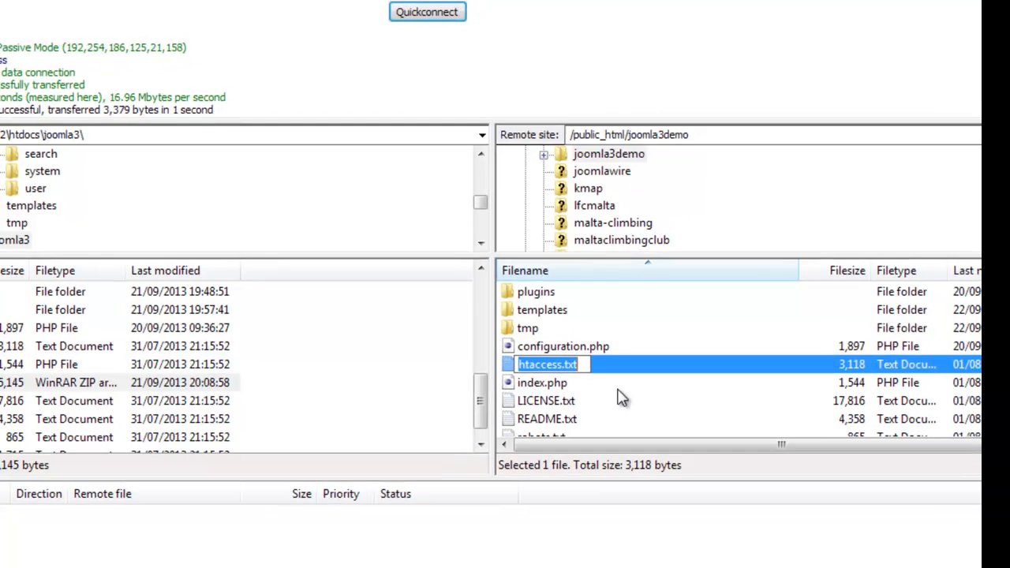
key(End)
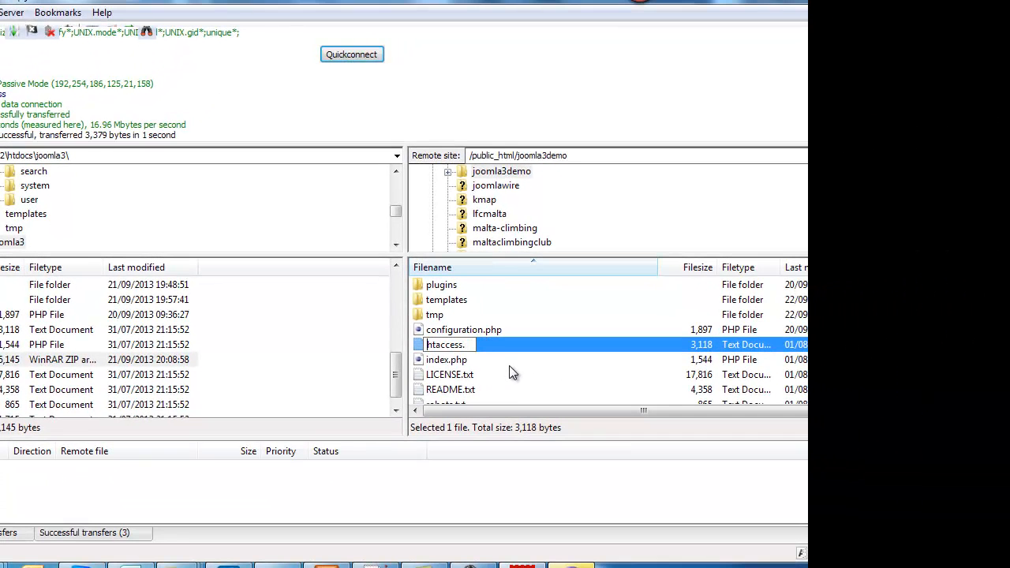
key(Home)
text(.)
key(End)
key(BackSpace)
key(Return)
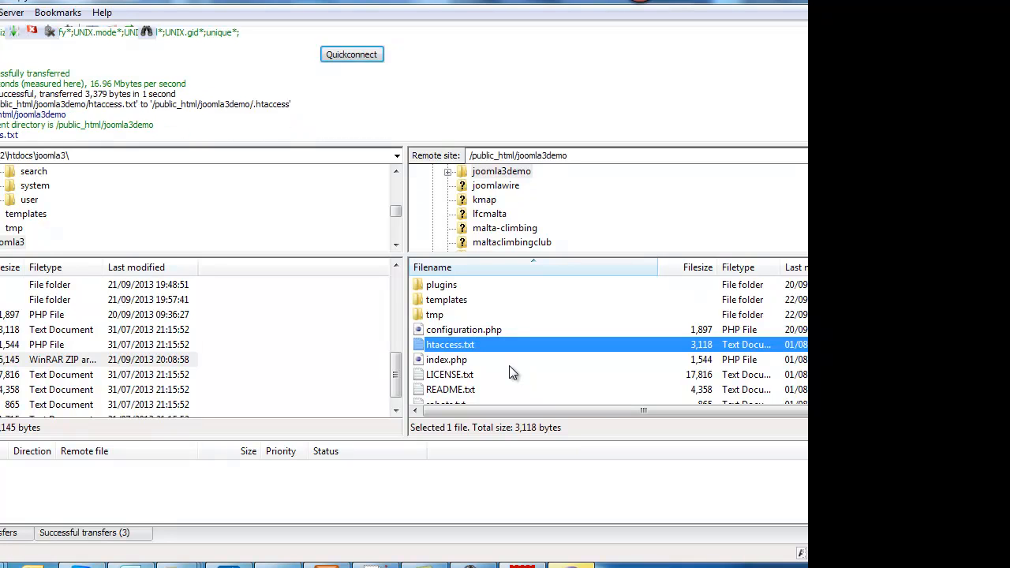
- Open the joomla3demo .htaccess for editing, paste the PHP 5.3 handler lines at its end and save the file
click(439, 331)
right_click(439, 331)
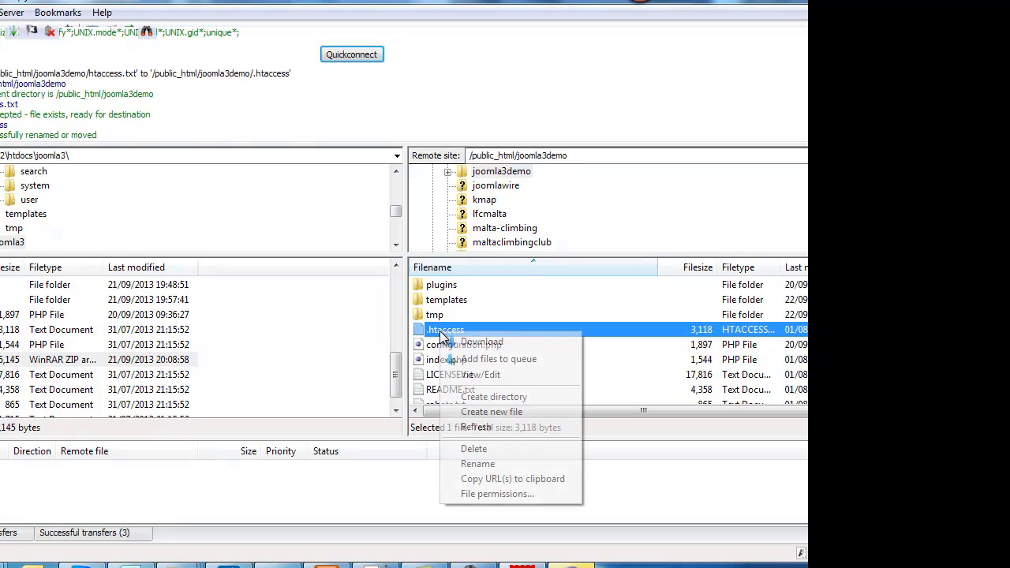
click(482, 377)
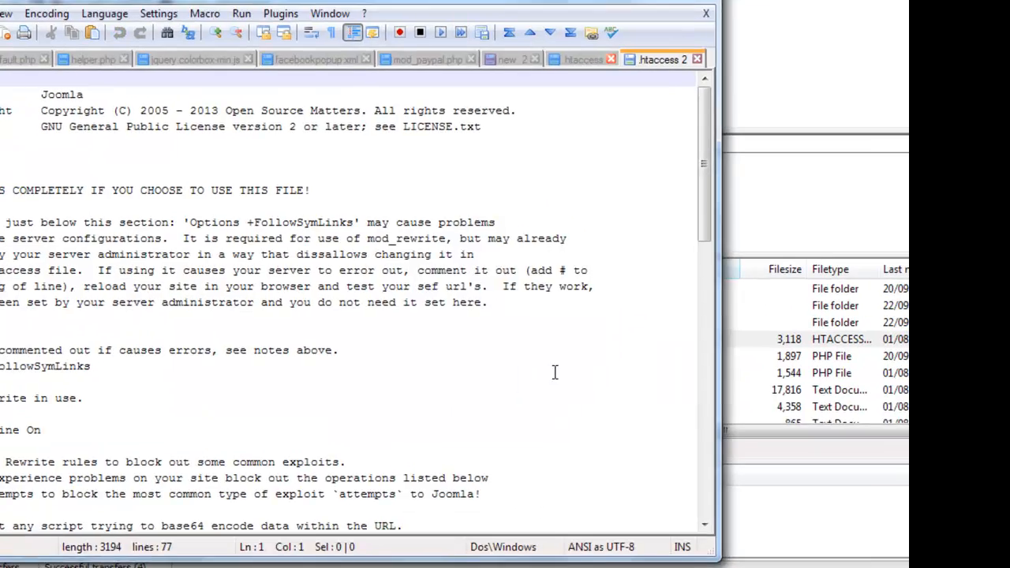
scroll(555, 372, down, 15)
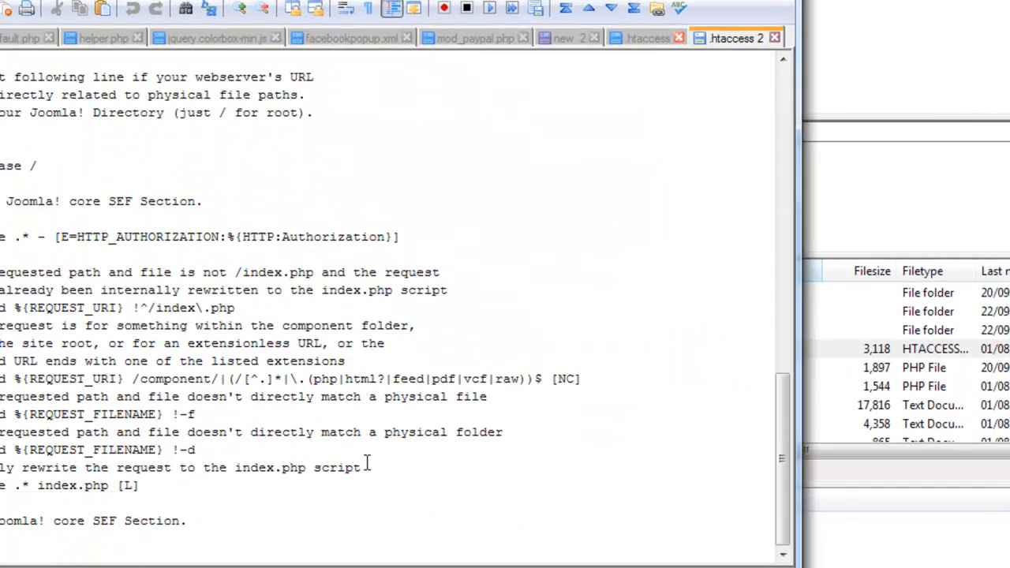
click(210, 533)
key(ctrl+v)
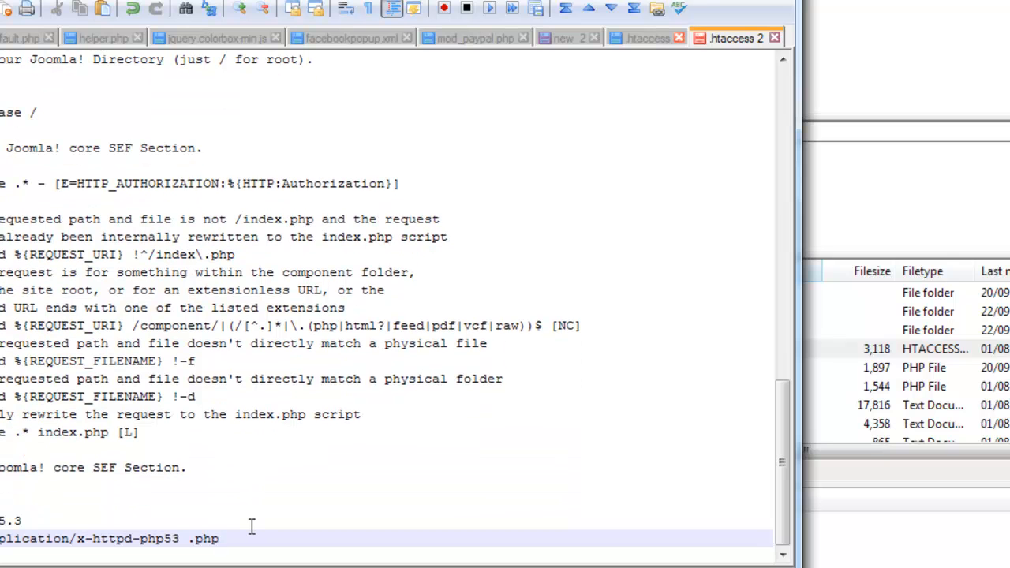
key(ctrl+s)
- Close the edited .htaccess in Notepad++, keep the unsaved notes open, and upload the changed file to /public_html/joomla3demo through FileZilla
click(783, 1)
click(607, 362)
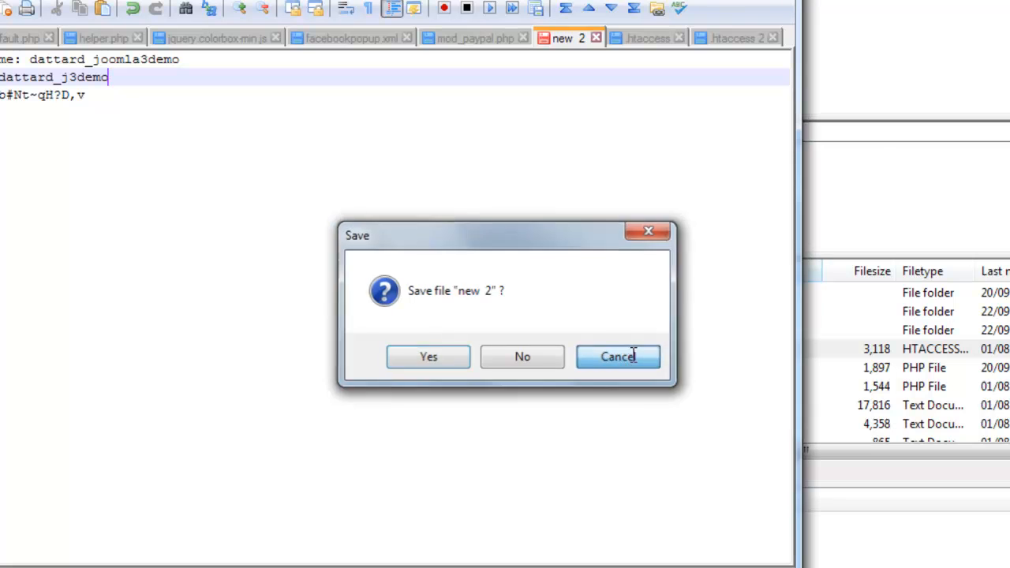
click(759, 44)
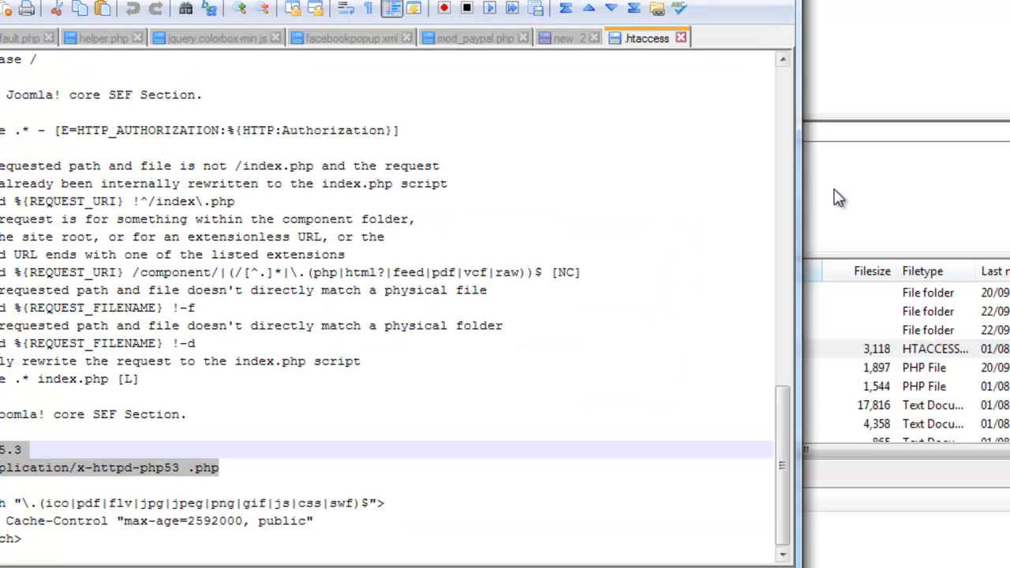
click(857, 203)
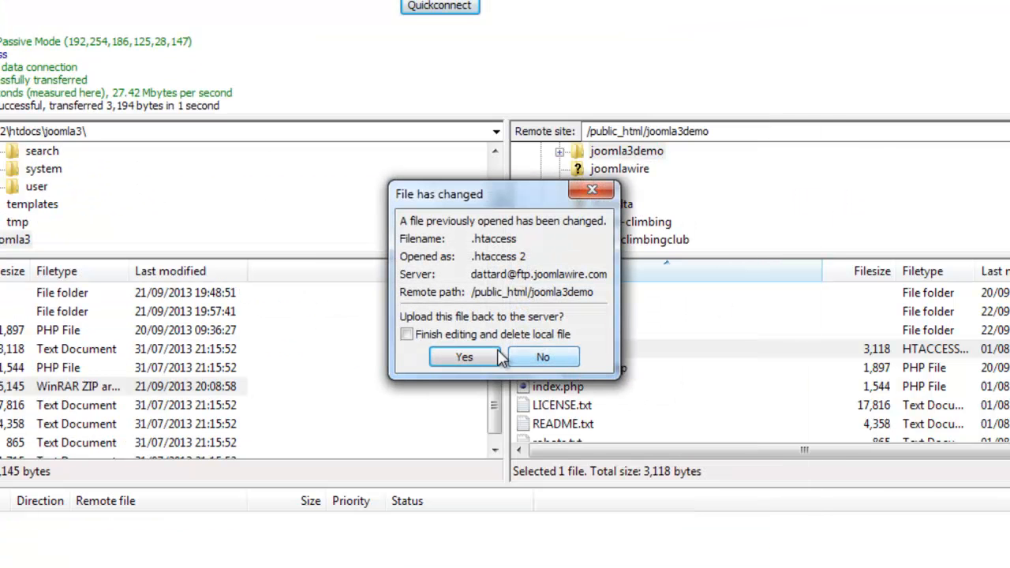
click(462, 358)
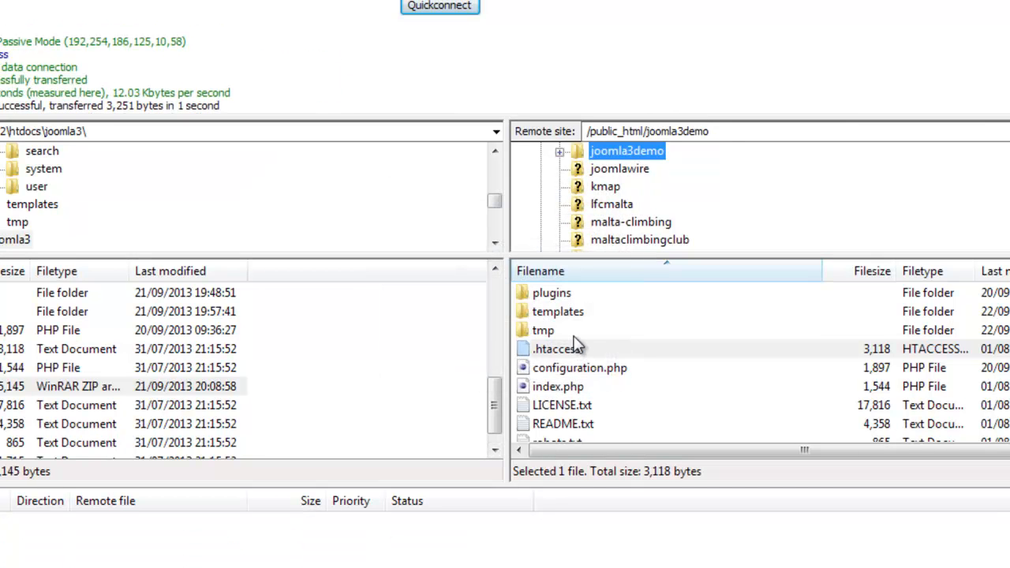
- Switch to the browser, reload the joomla3demo site to test it, and compare with the configuration.php open in the code editor
click(66, 567)
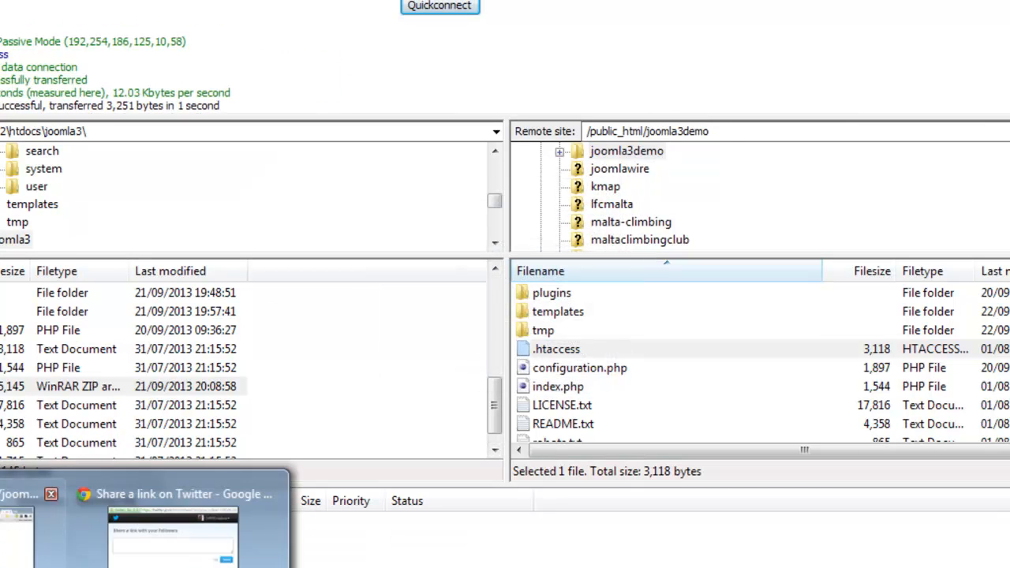
click(40, 530)
key(F5)
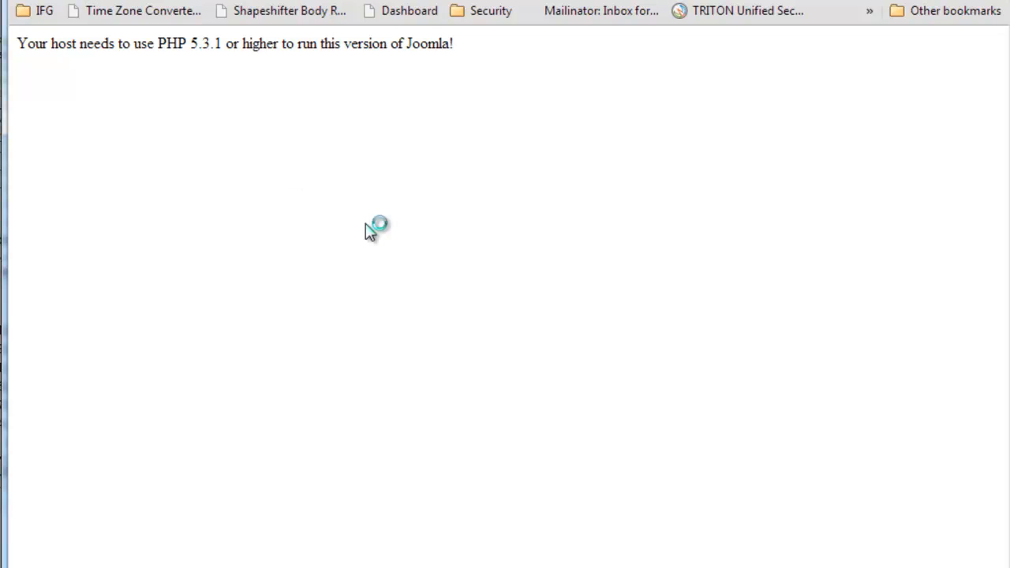
drag(64, 44, 114, 71)
click(148, 106)
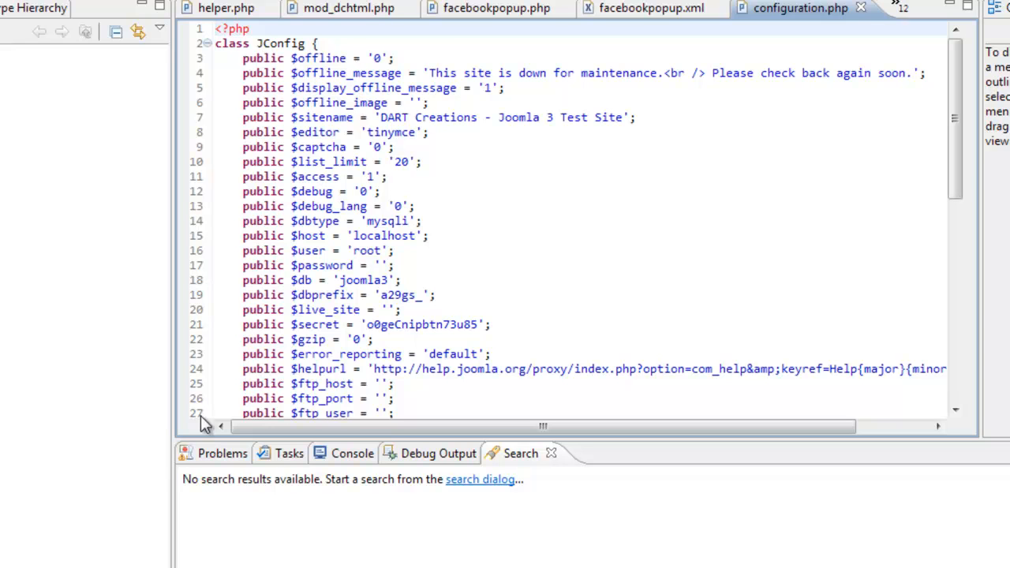
click(74, 567)
click(40, 545)
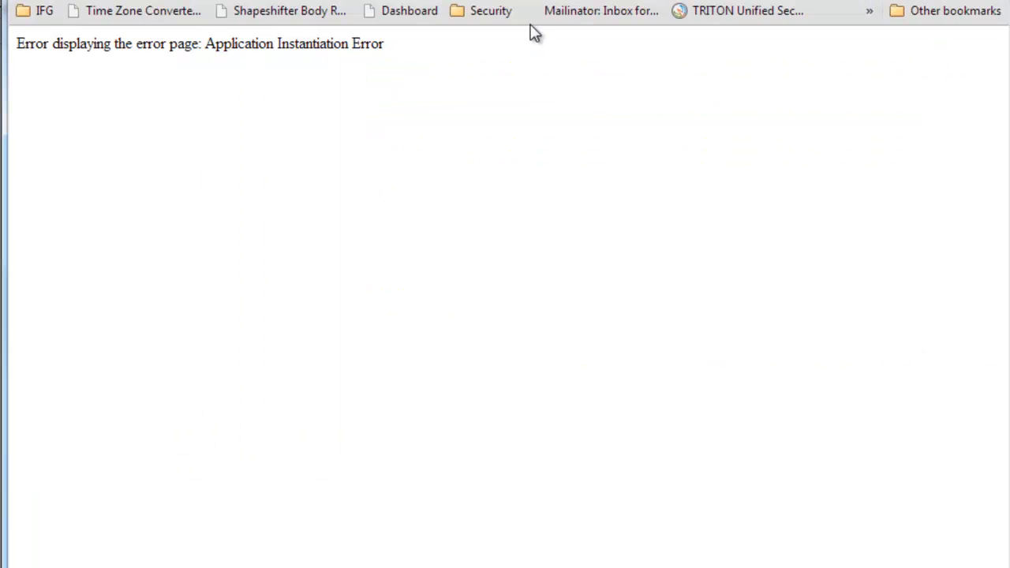
- Look up the server name in the HostGator control panel's Account Information and set $host in configuration.php to gator3165
key(ctrl+Tab)
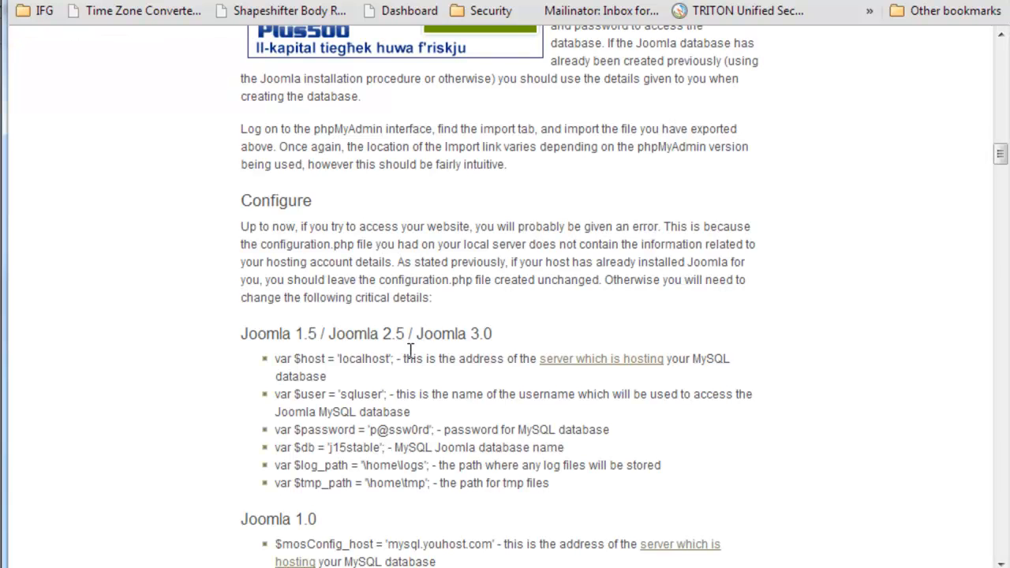
double_click(355, 359)
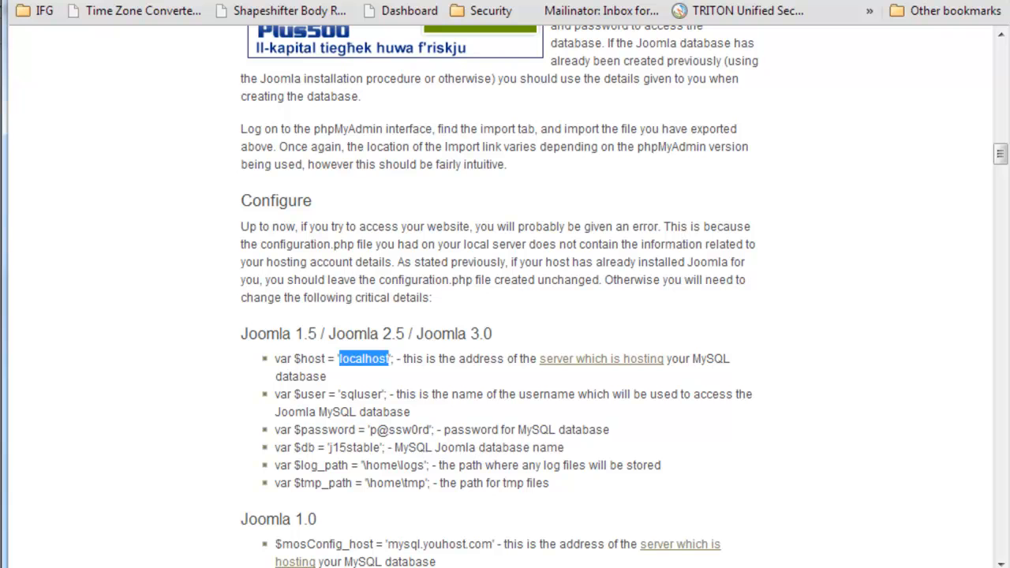
key(ctrl+Tab)
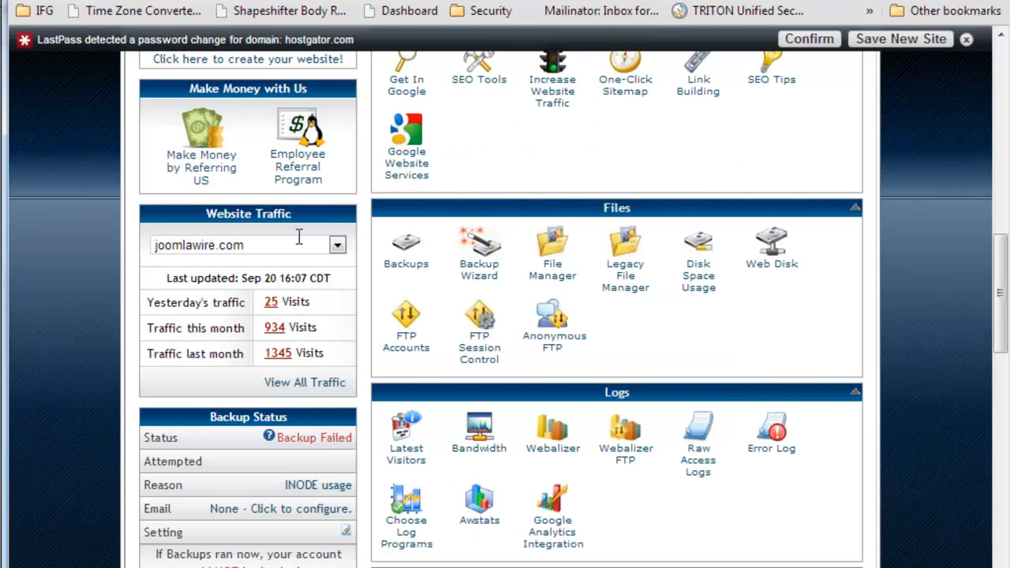
scroll(257, 421, down, 10)
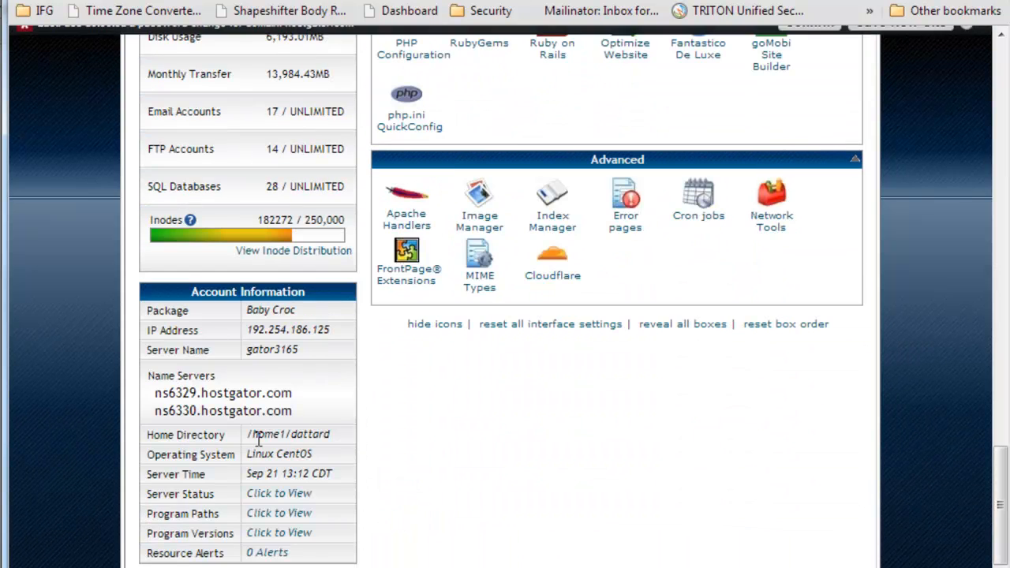
drag(302, 349, 246, 351)
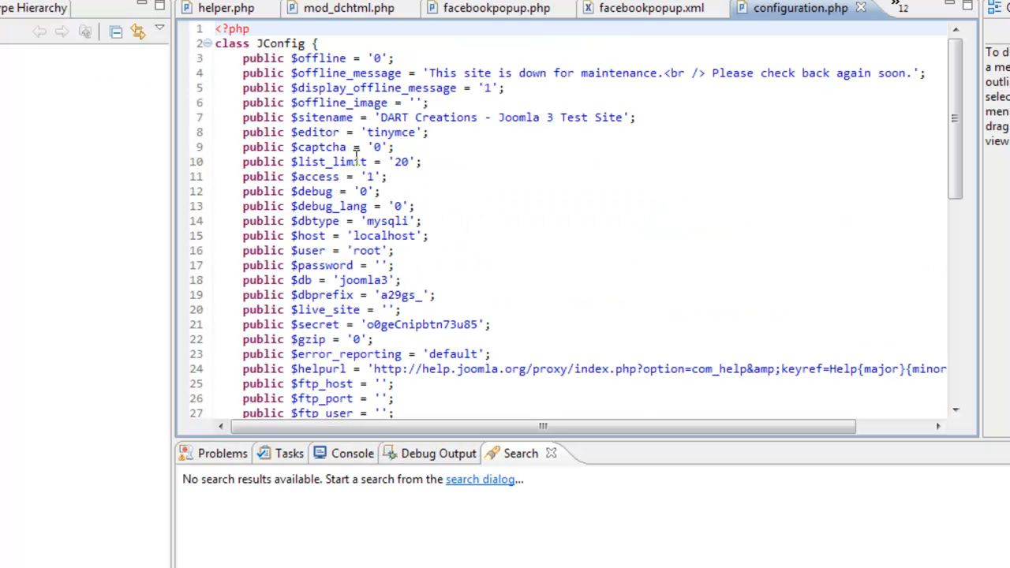
double_click(390, 237)
text(gator3165)
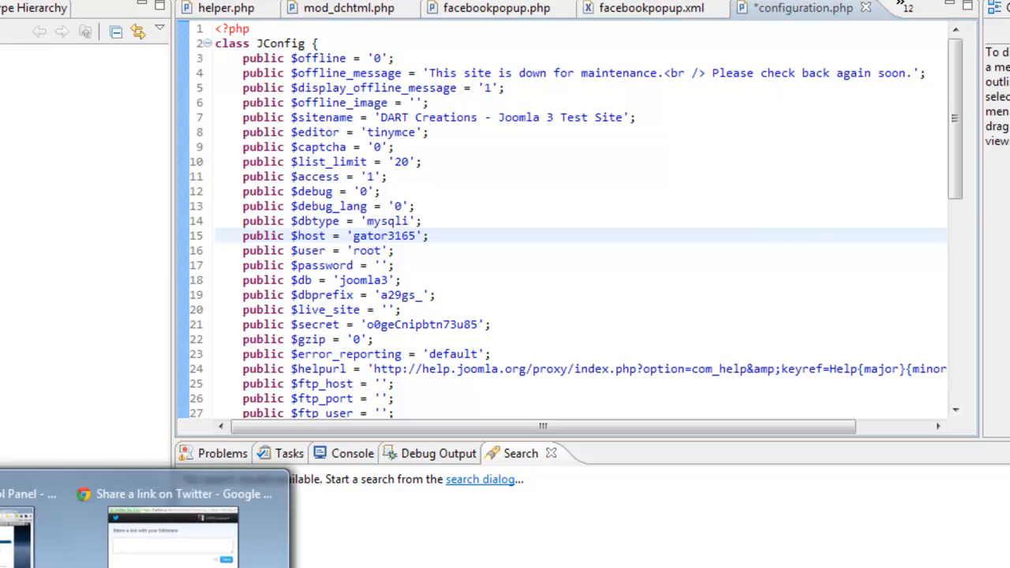
- Copy the database username from the Notepad++ notes and paste it as the $user value in configuration.php, replacing root
click(19, 560)
click(458, 0)
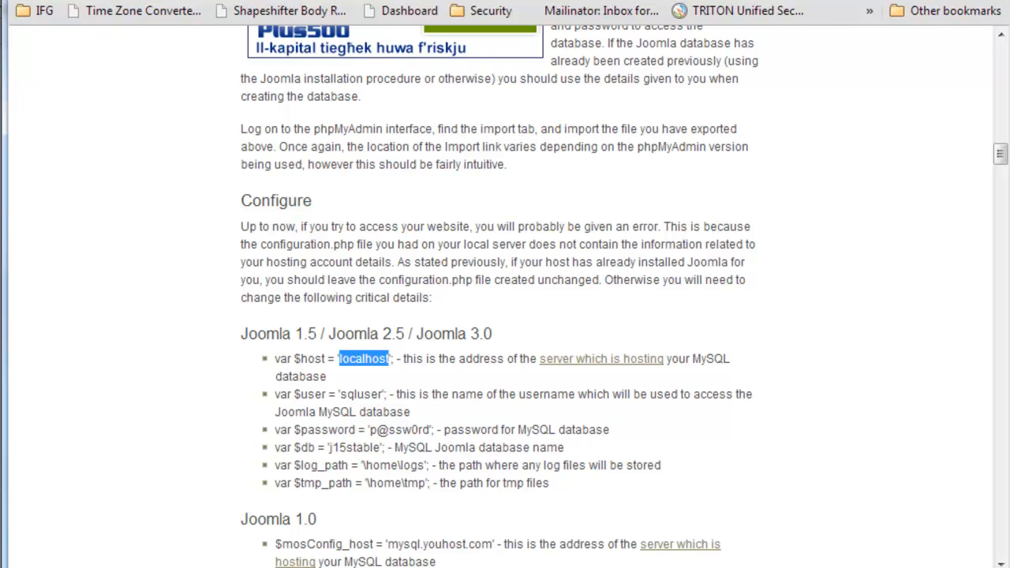
key(alt+Tab)
click(584, 38)
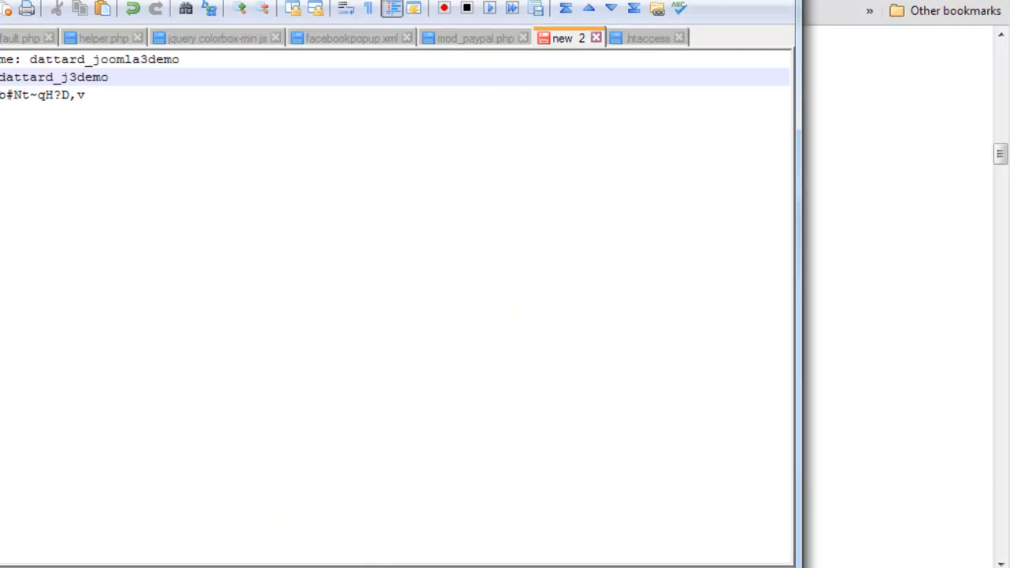
drag(180, 60, 38, 58)
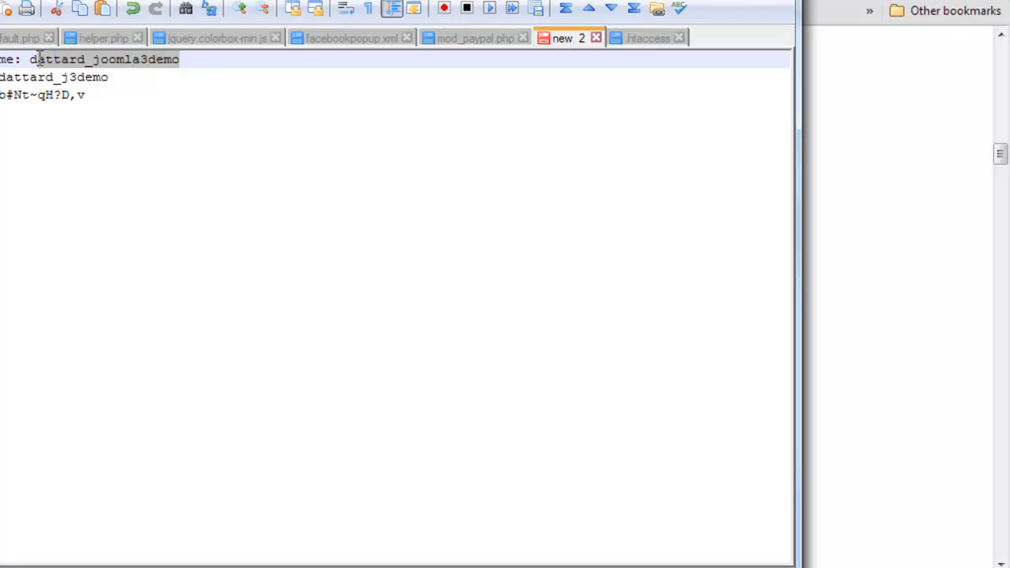
click(90, 84)
drag(108, 77, 2, 76)
key(ctrl+c)
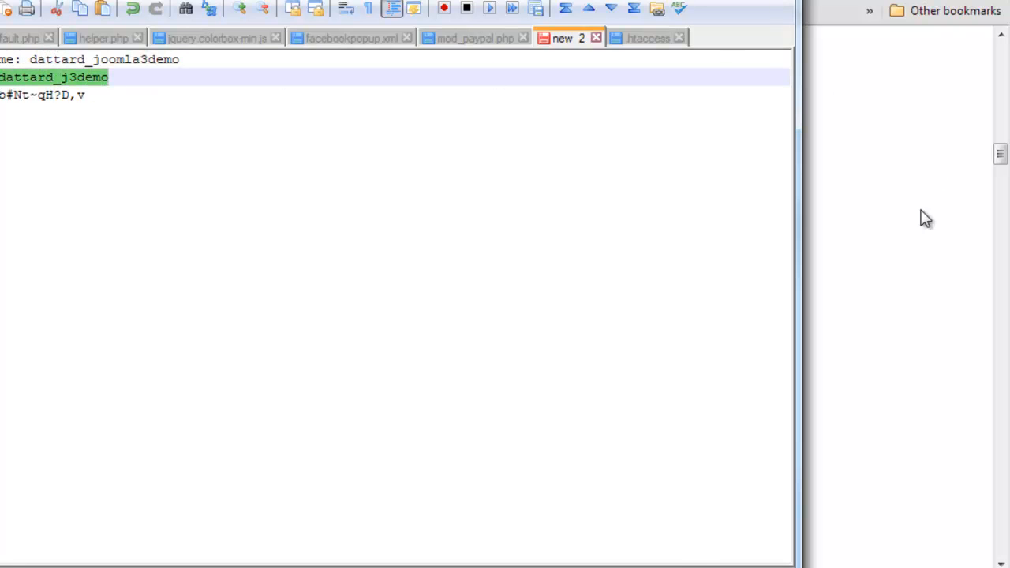
key(alt+Tab)
double_click(369, 251)
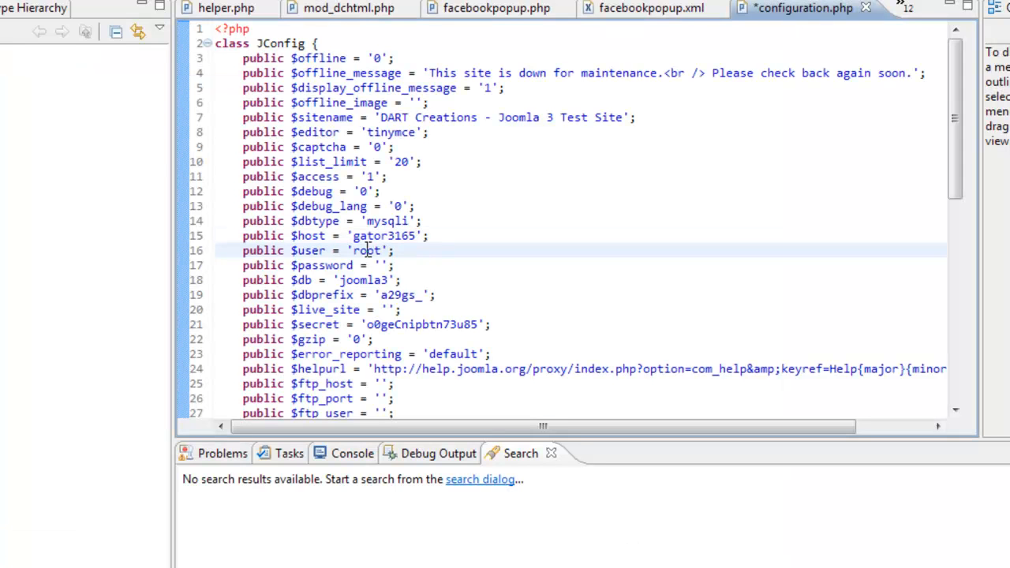
key(ctrl+v)
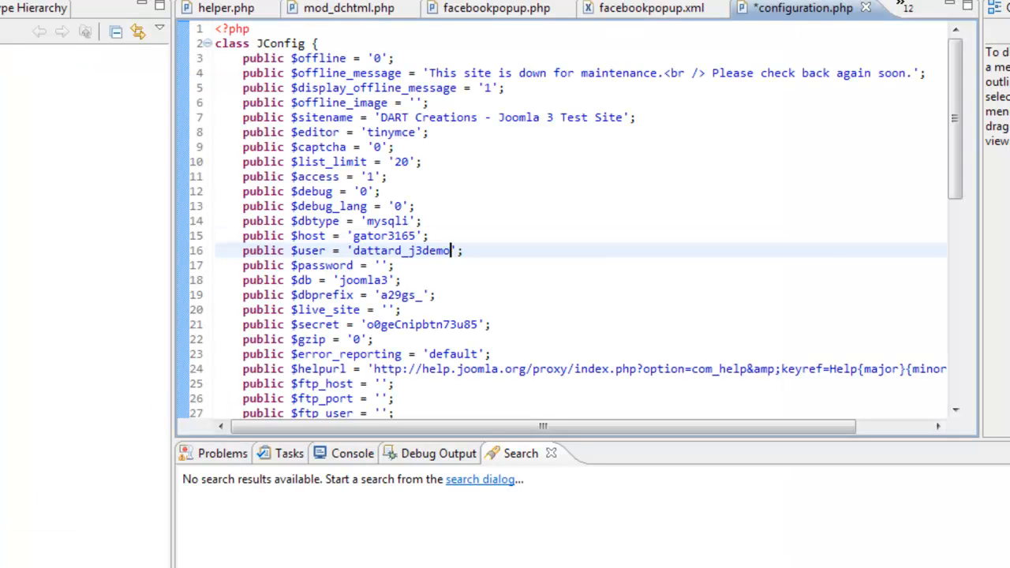
- Copy the database password from the Notepad++ notes and paste it as the $password value in configuration.php
click(49, 495)
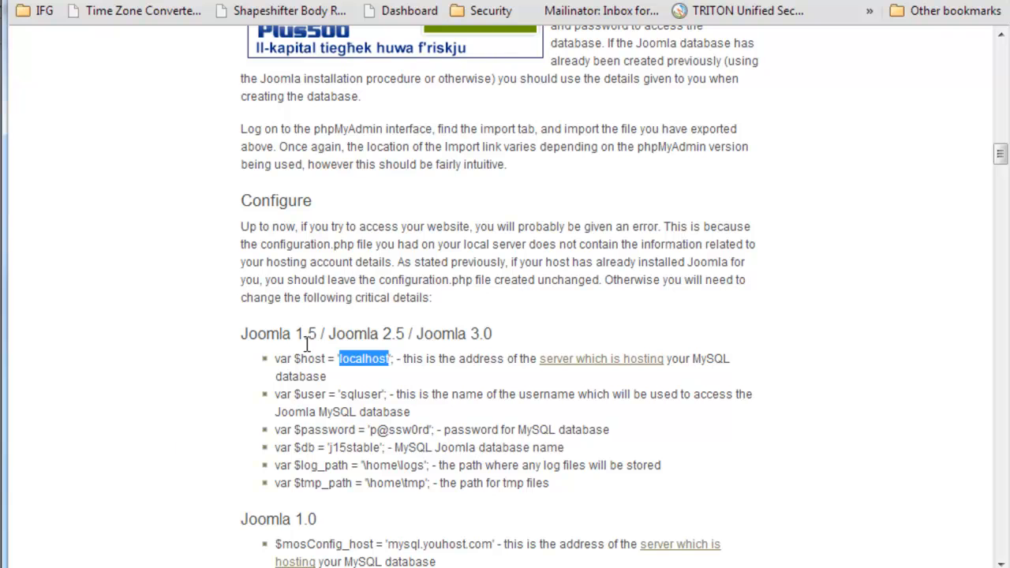
click(363, 567)
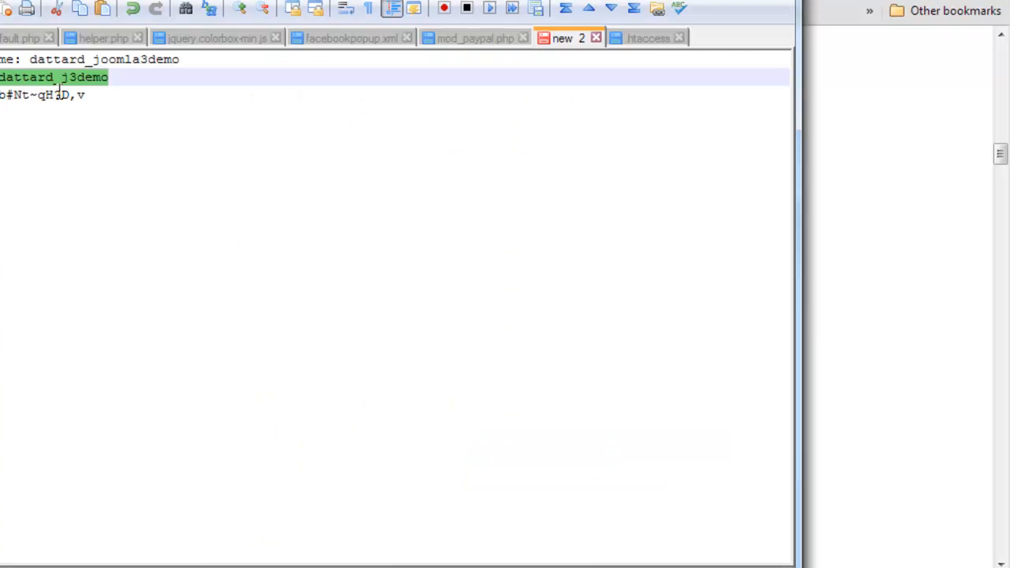
click(86, 95)
drag(91, 95, 1, 92)
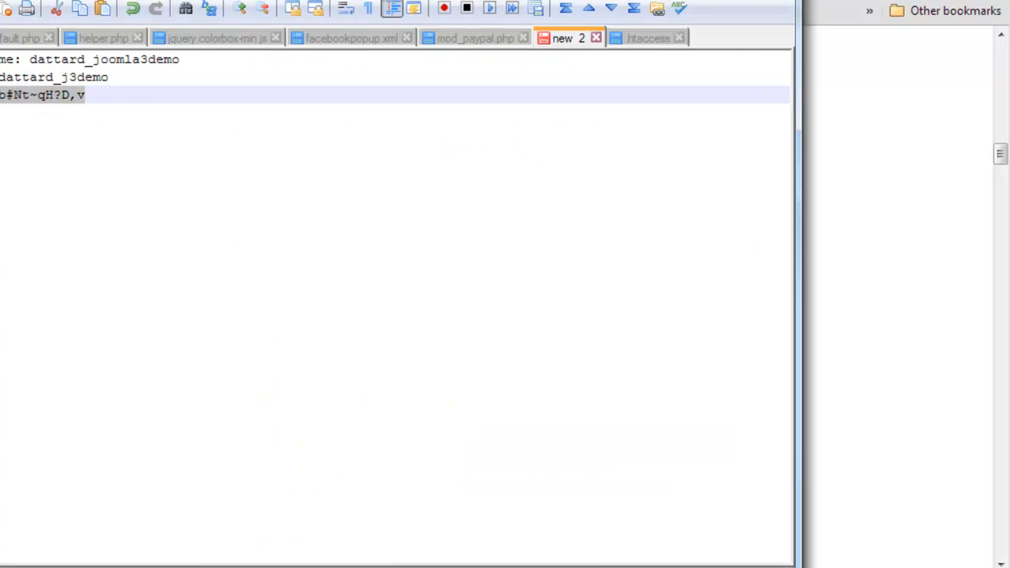
click(805, 303)
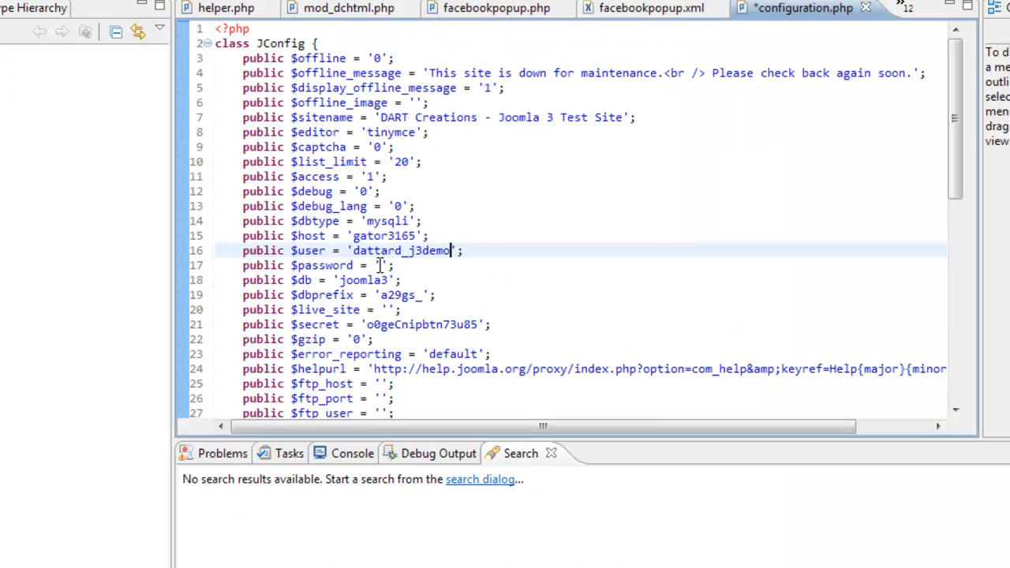
click(380, 265)
key(ctrl+v)
- Copy the joomla3demo database name from the Notepad++ notes and paste it over the $db value in configuration.php
click(384, 281)
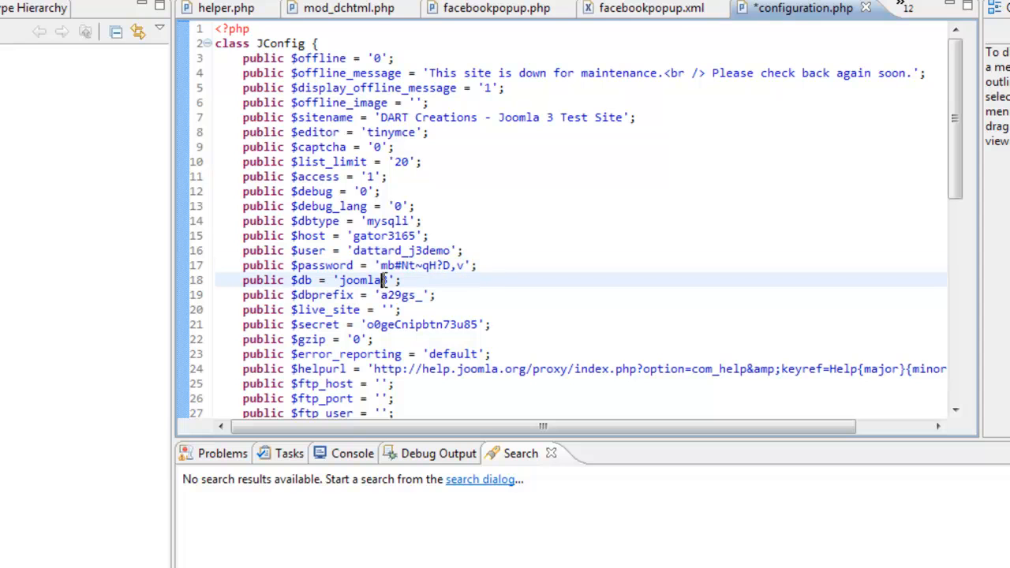
key(alt+Tab)
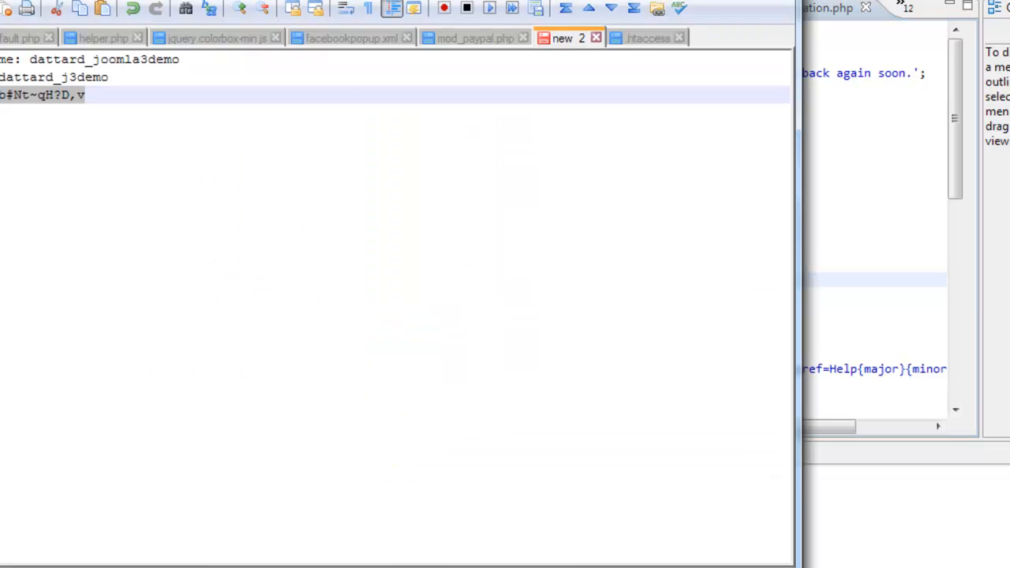
drag(183, 60, 30, 62)
key(ctrl+c)
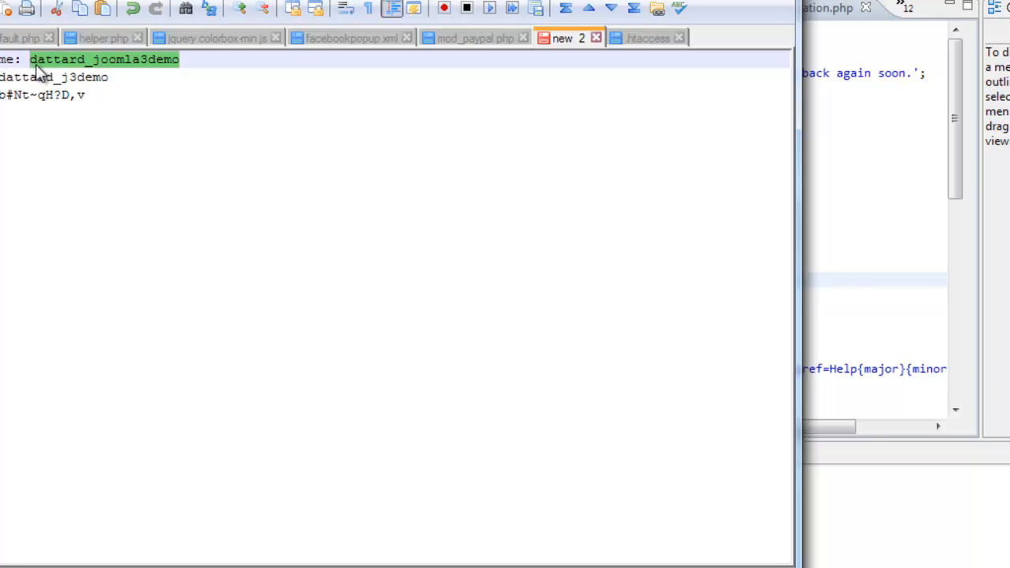
click(832, 263)
double_click(367, 282)
key(ctrl+v)
- Check $dbprefix in configuration.php, compare with the tutorial's list of critical settings in the browser, and look through the remaining entries
click(404, 295)
double_click(404, 295)
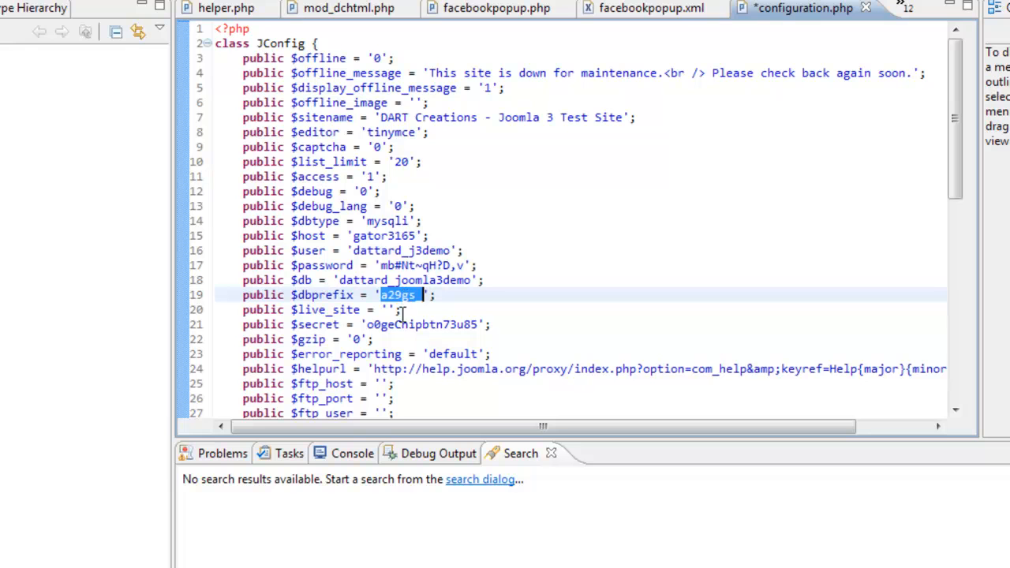
click(75, 567)
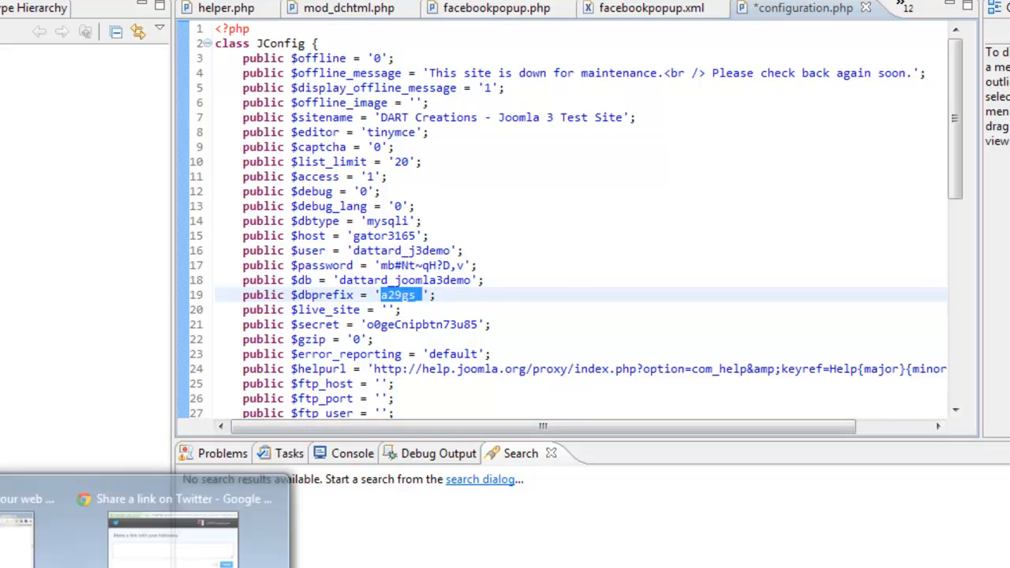
click(16, 545)
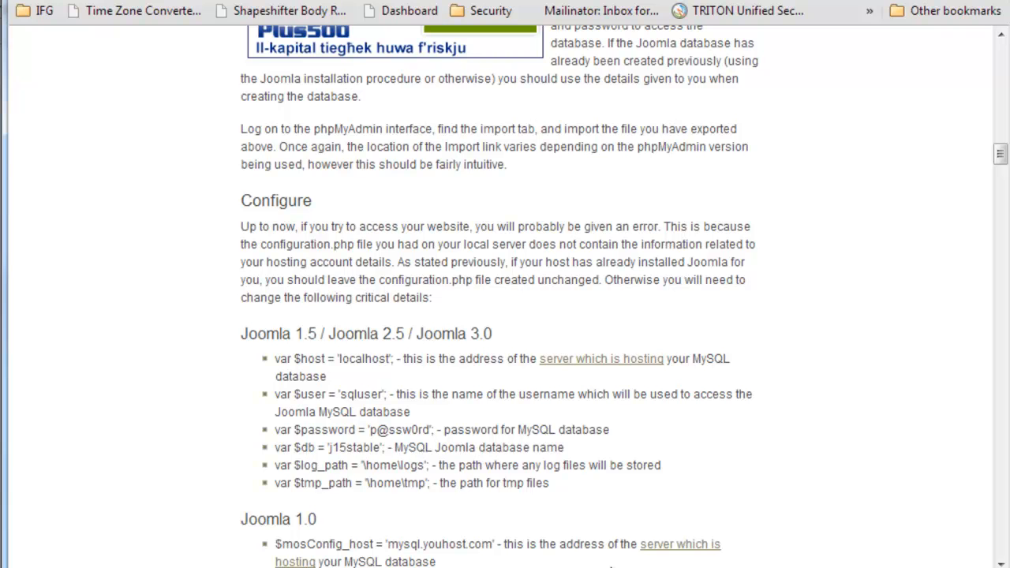
click(316, 567)
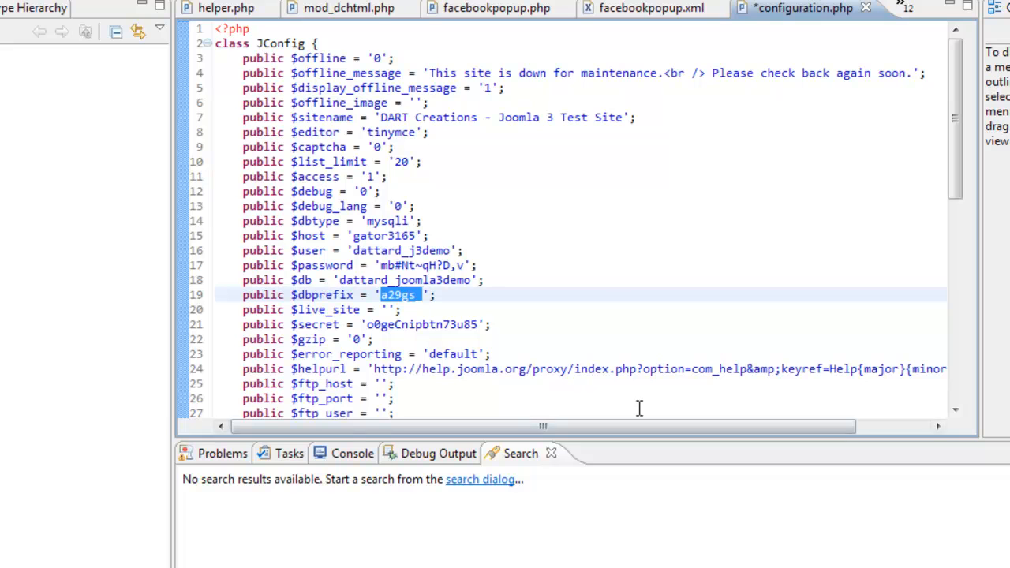
scroll(394, 324, down, 9)
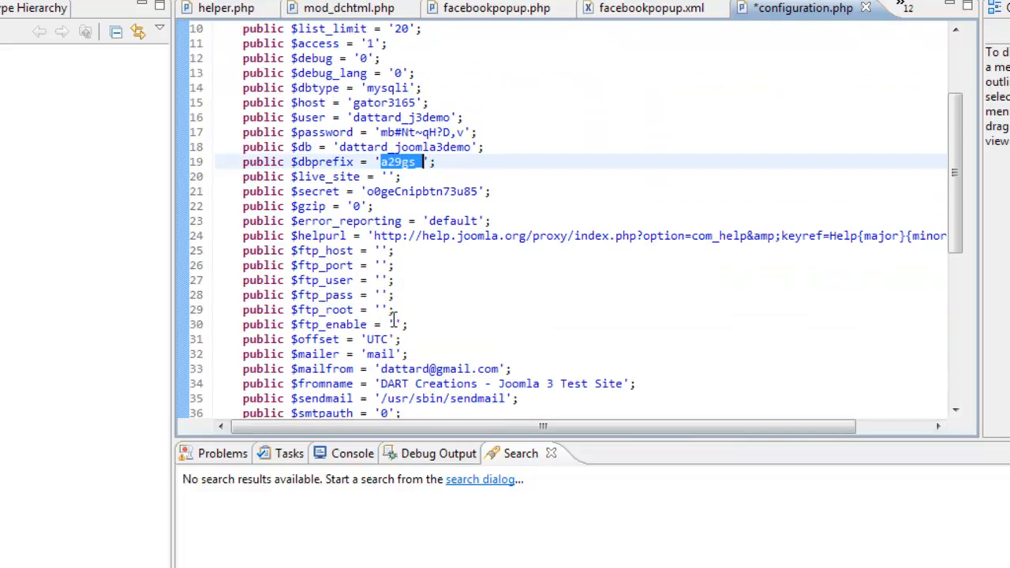
scroll(397, 320, down, 2)
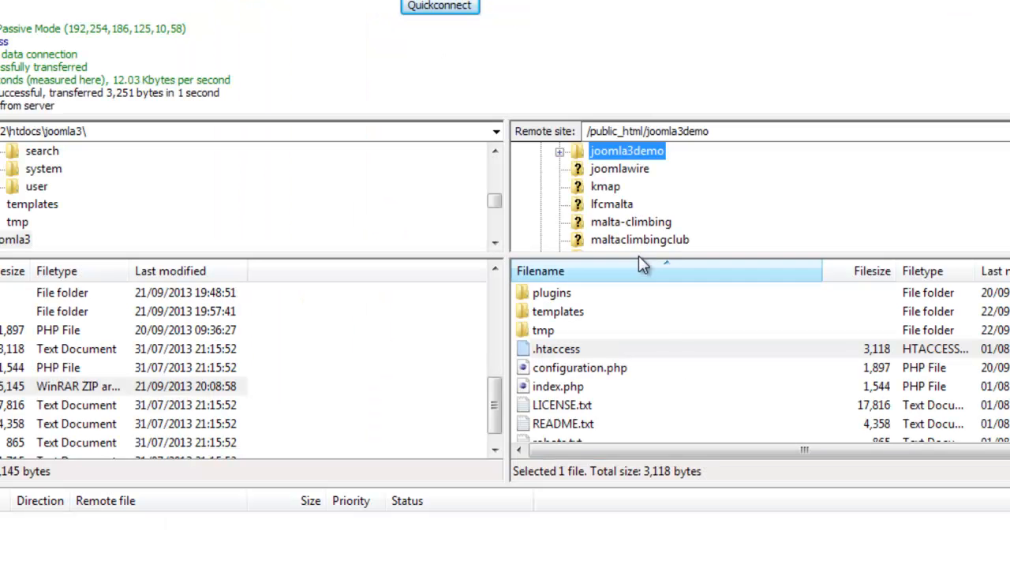
- Switch to FileZilla, go to /public_html/joomla3 on the remote site, and open its configuration.php for viewing and editing
scroll(624, 209, up, 1)
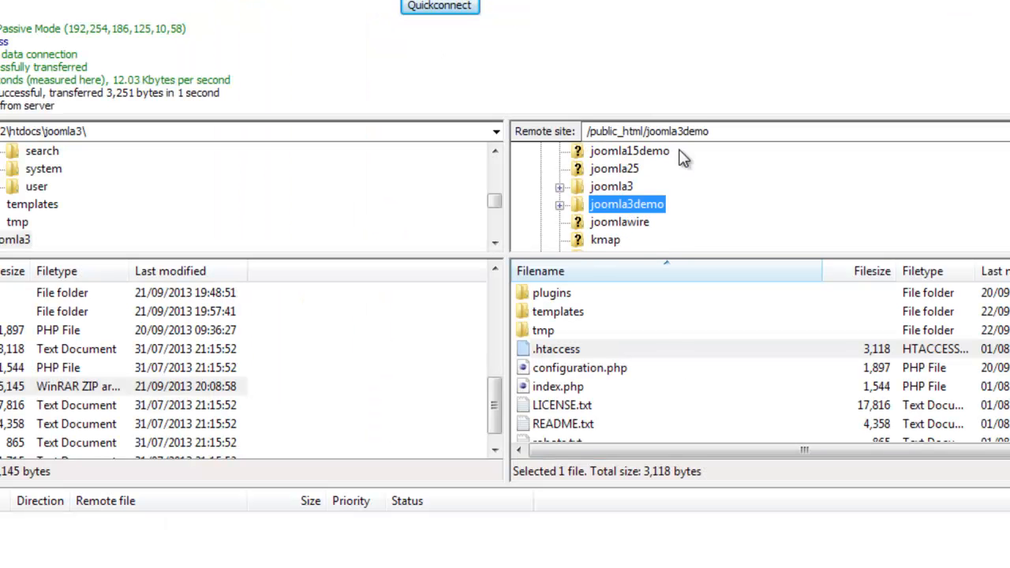
click(682, 131)
click(734, 133)
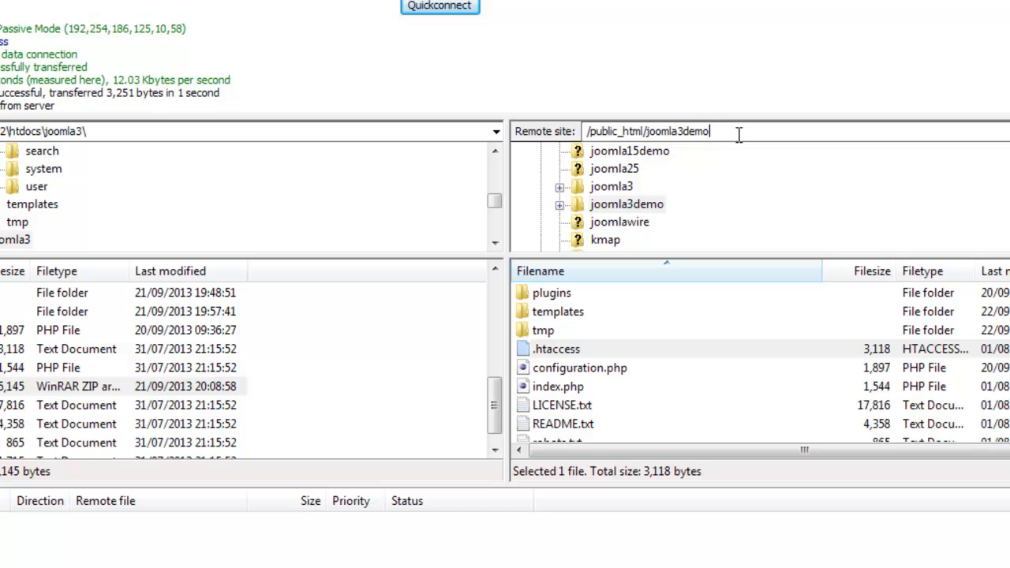
key(Return)
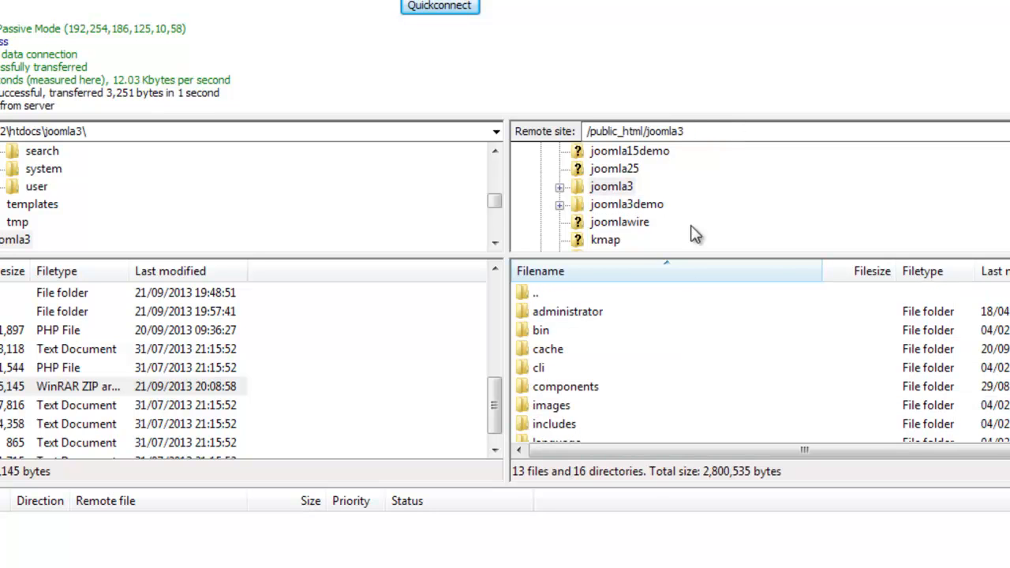
click(580, 387)
scroll(580, 392, down, 4)
scroll(585, 399, down, 1)
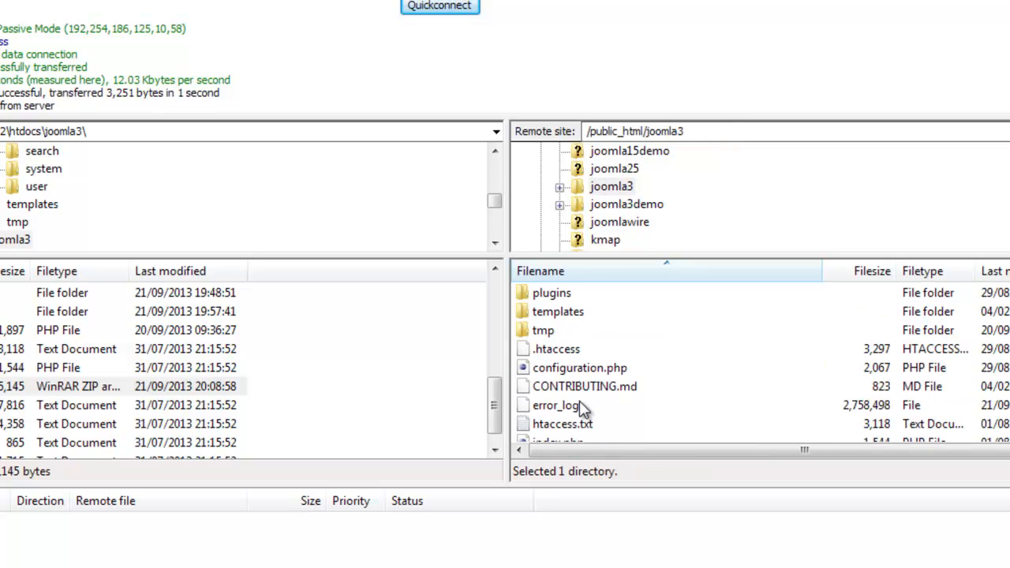
click(592, 369)
right_click(590, 369)
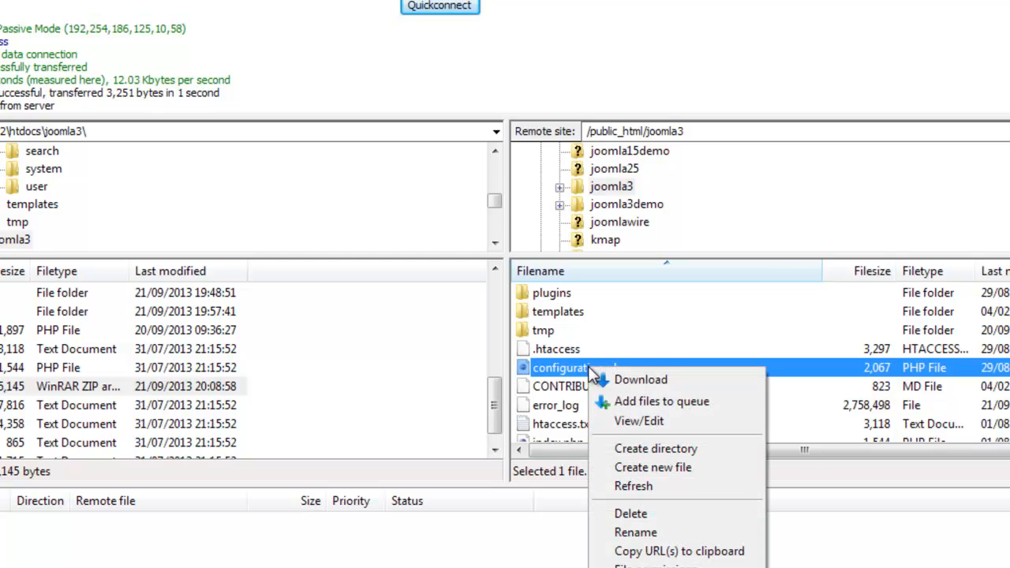
click(633, 423)
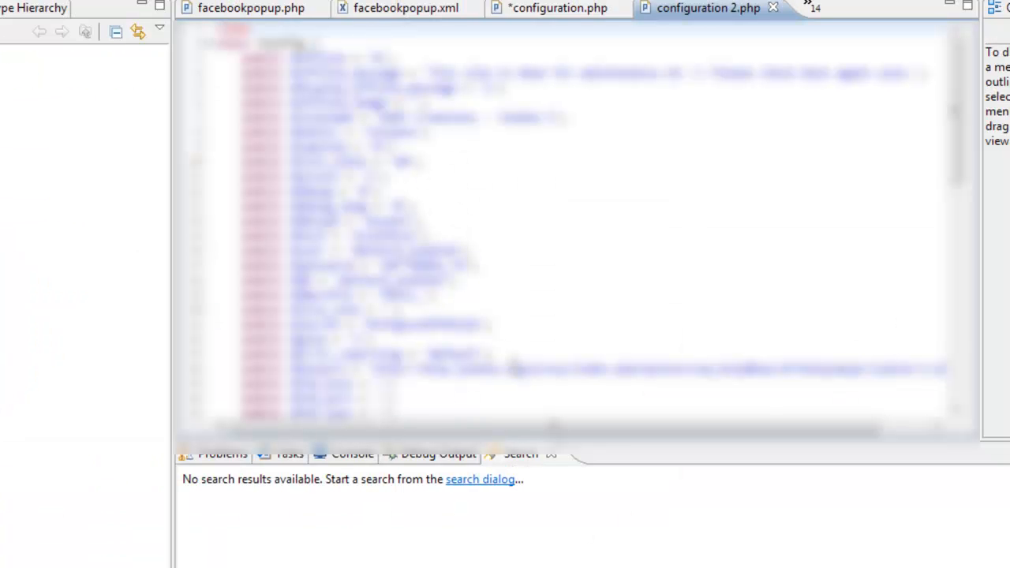
- Copy the $log_path value from configuration 2.php into configuration.php and change its joomla3 folder to joomla3demo
scroll(514, 369, down, 8)
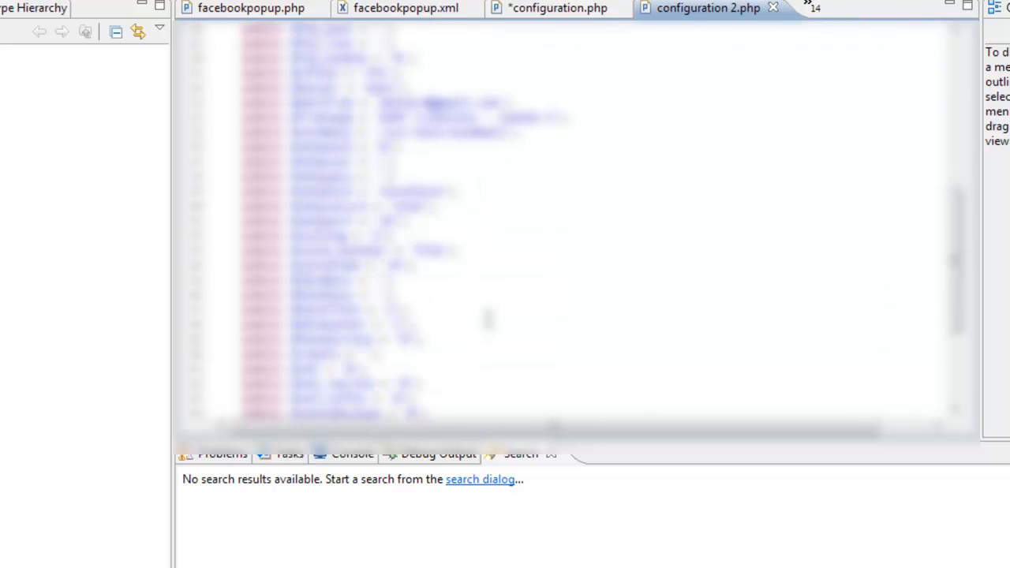
scroll(487, 319, down, 3)
drag(644, 309, 387, 309)
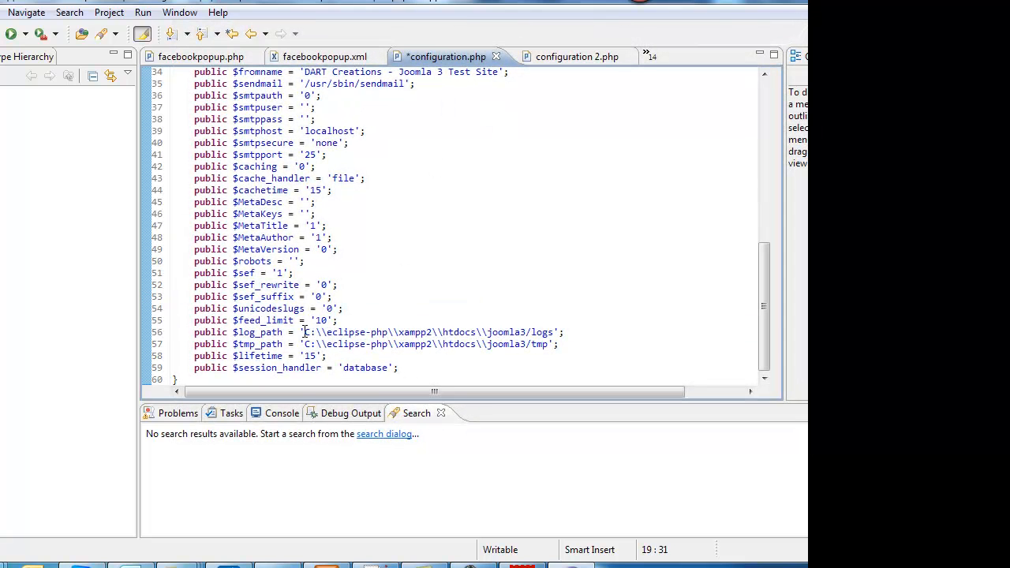
drag(304, 332, 543, 330)
text(/home/dattard/public_html/joomla3/logs)
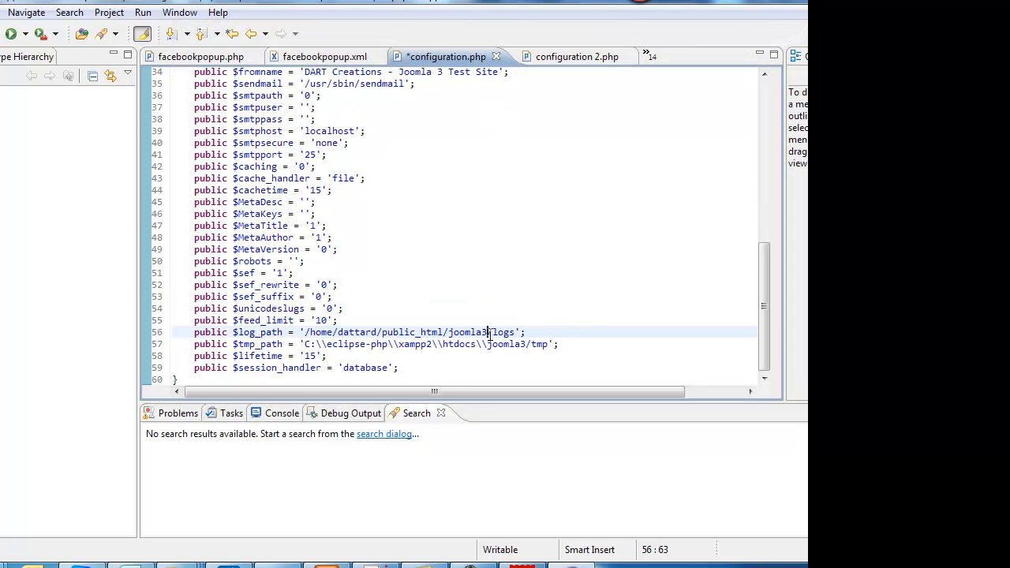
text(dem)
- Replace the local $tmp_path value in configuration.php with the server path to the public_html/joomla3demo folder
key(Down)
key(Left)
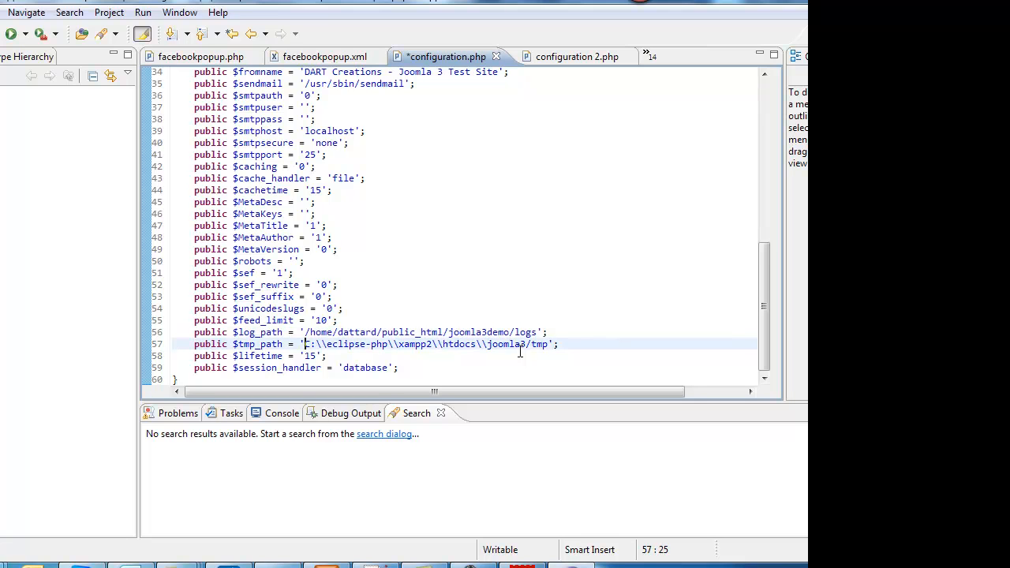
key(shift+End)
text(/home/dattard/public_html/joomla3/logs)
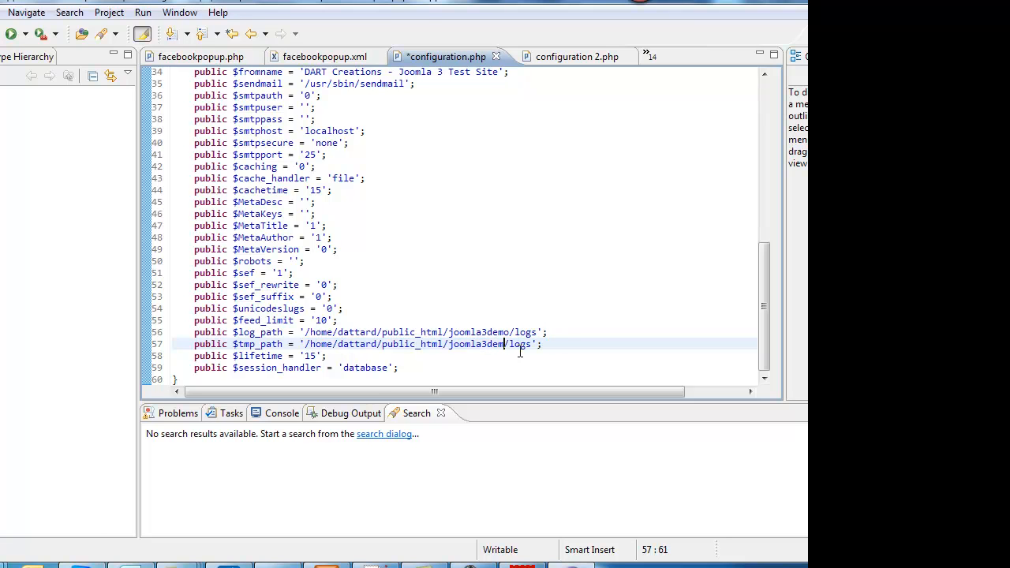
- Save configuration.php, open the joomla3demo folder in FileZilla, and upload the changed file back to the server
key(ctrl+s)
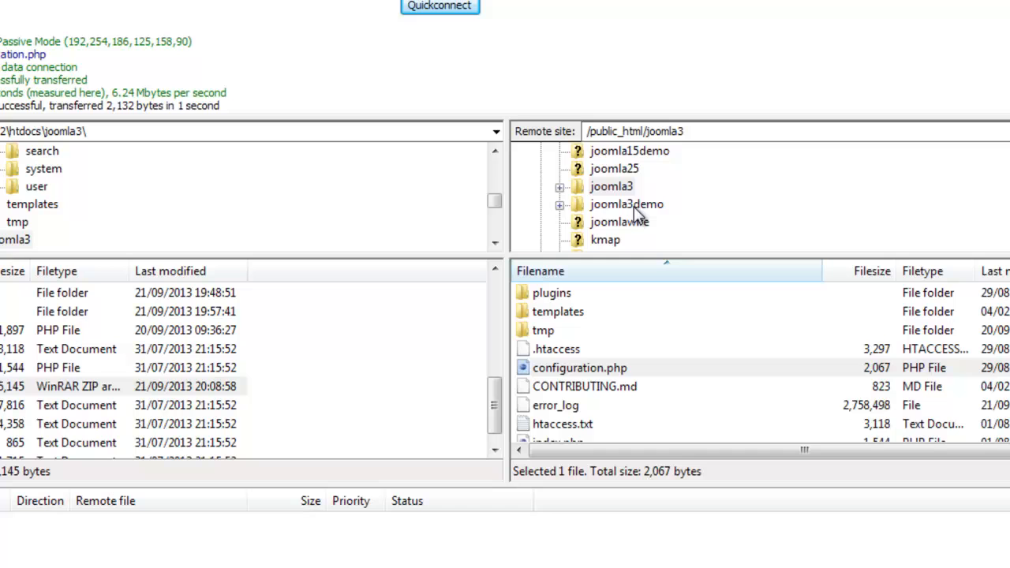
click(635, 207)
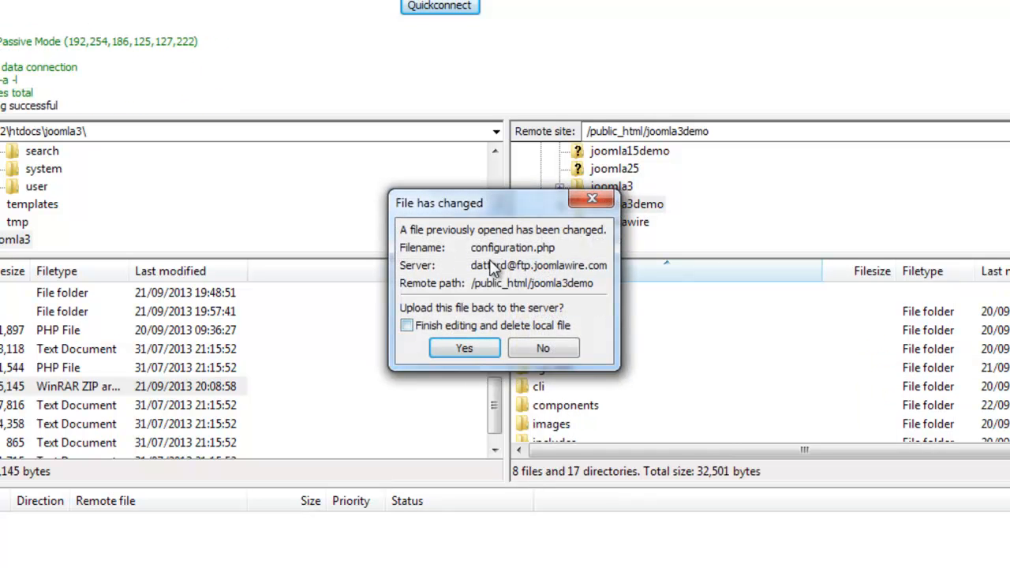
click(465, 350)
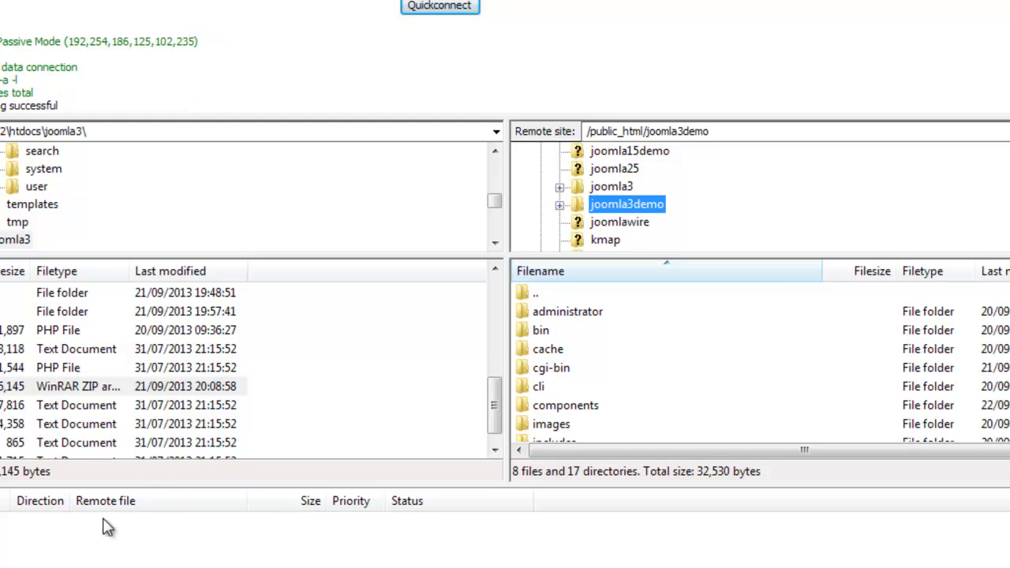
- Return to the browser tutorial and read the advice on finishing the configuration.php entries and testing the website
click(129, 499)
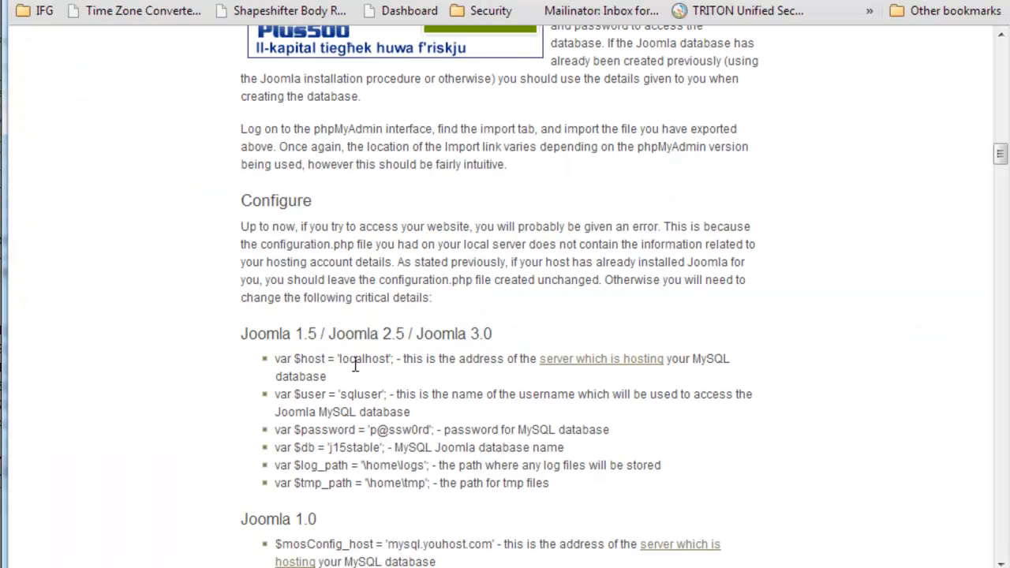
scroll(354, 365, down, 3)
scroll(316, 345, down, 6)
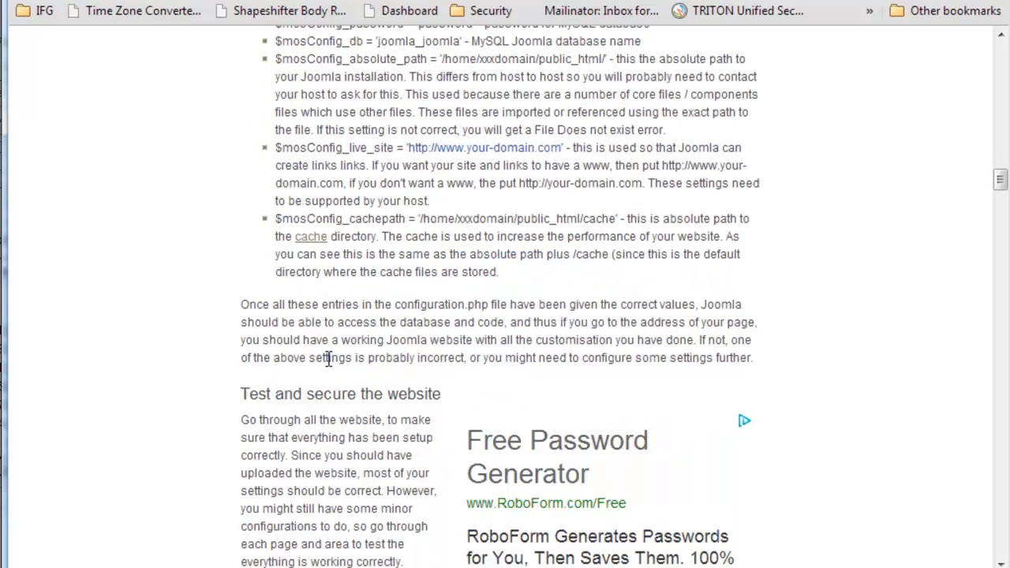
drag(266, 288, 360, 295)
click(290, 341)
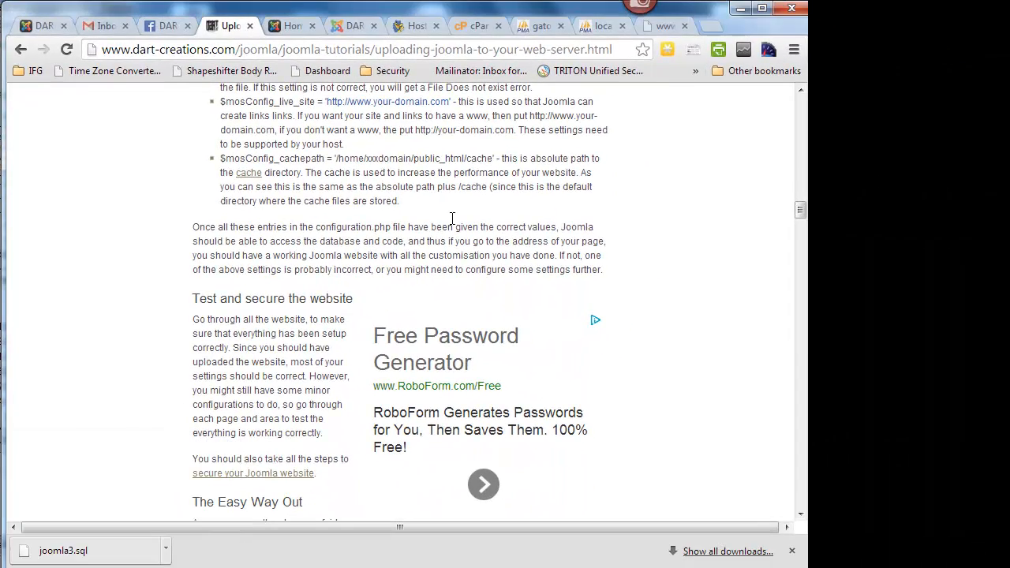
- Reload the joomla3demo site in its browser tab and close the "Follow us on Facebook!" popup
click(665, 26)
click(66, 50)
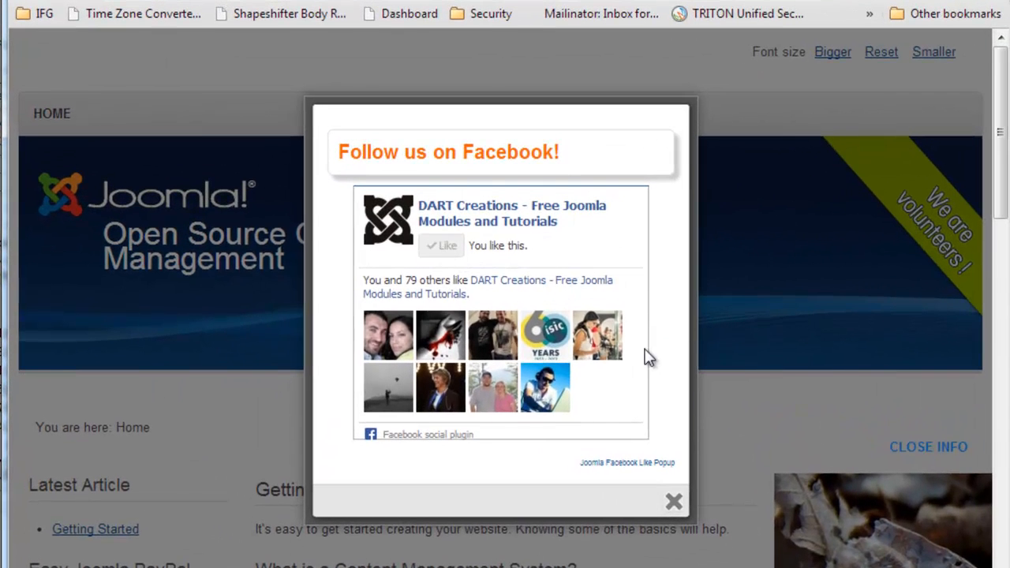
scroll(659, 378, down, 1)
click(671, 402)
- Examine the migrated home page's articles and its PayPal donation, What is my IP and login modules
scroll(122, 380, down, 3)
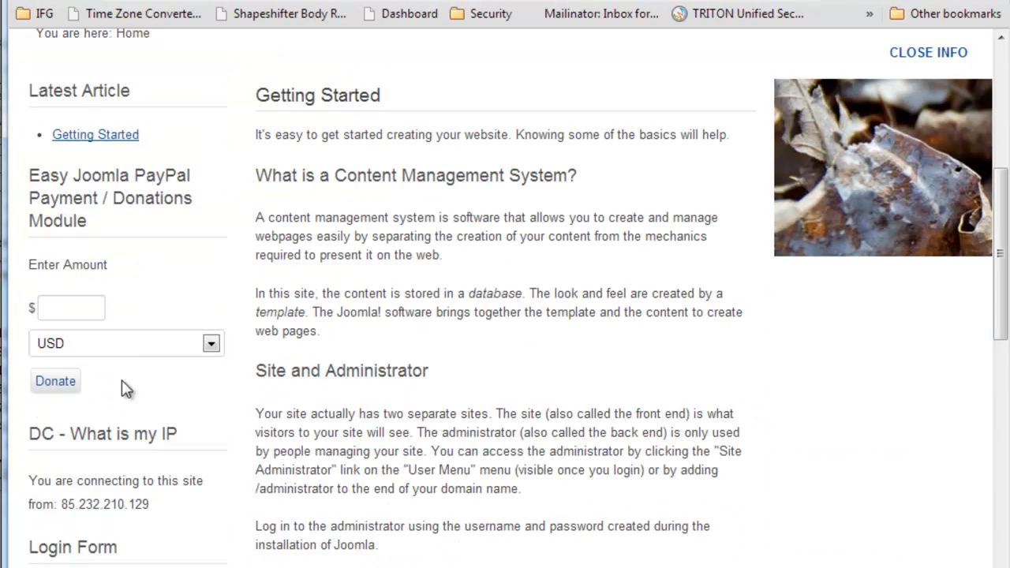
drag(60, 505, 117, 505)
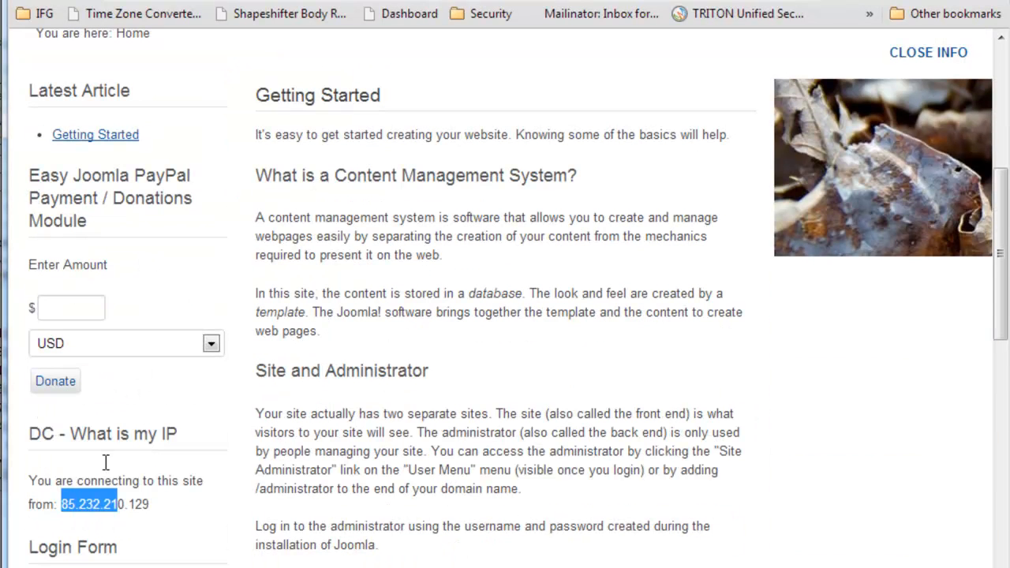
scroll(389, 370, down, 5)
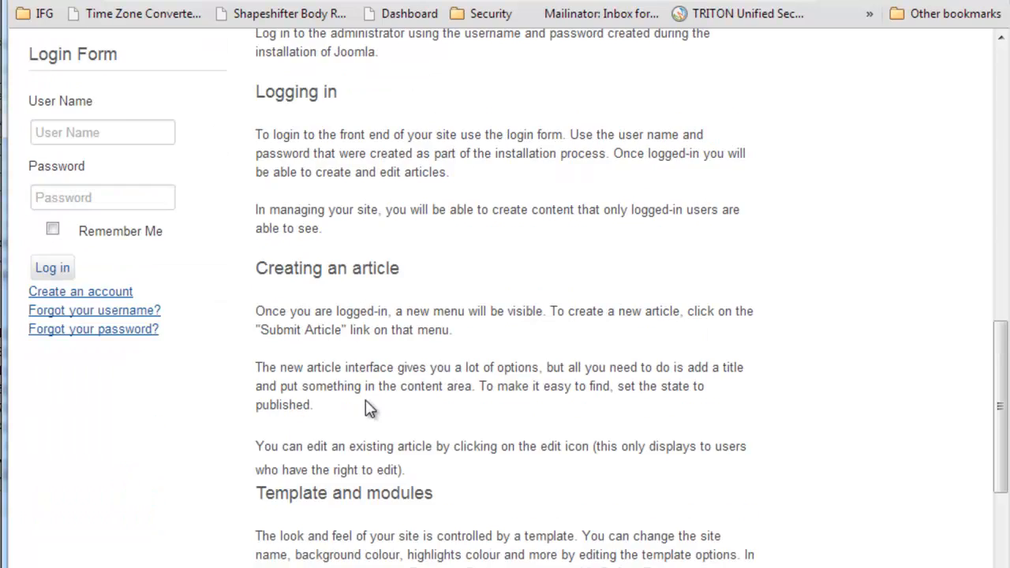
scroll(371, 406, up, 8)
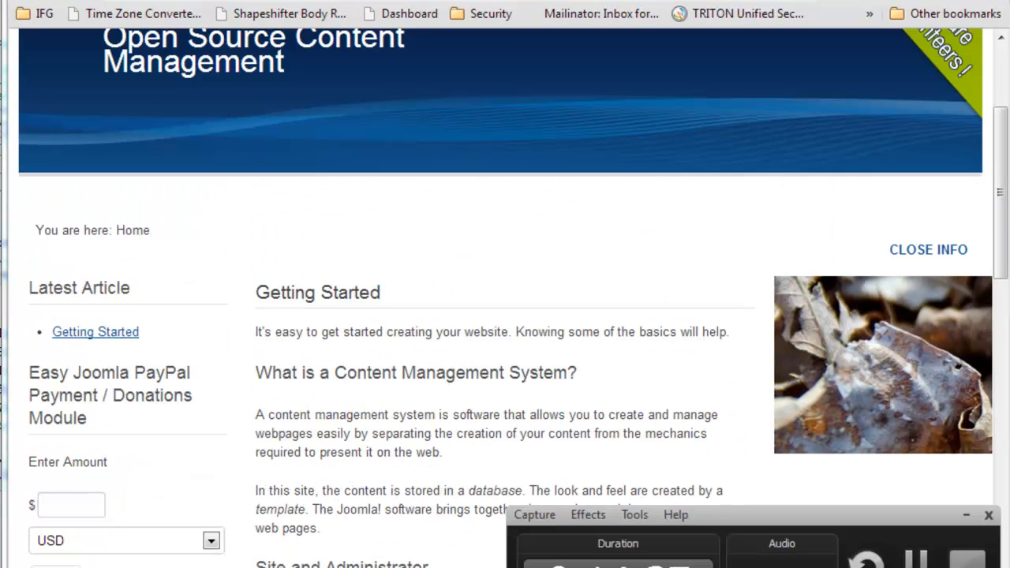